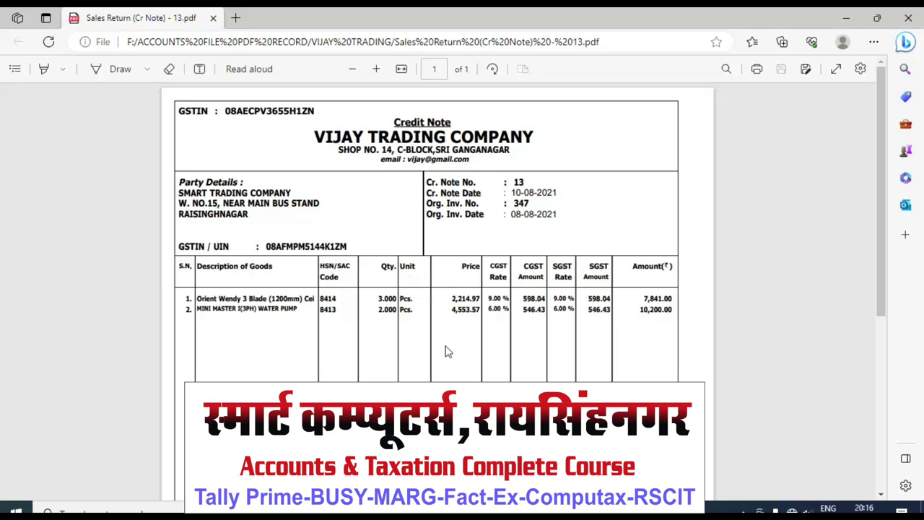
Switch to the Word document and review the class topics on purchase return, sale return, debit note and credit note vouchers.
key("alt+Tab")
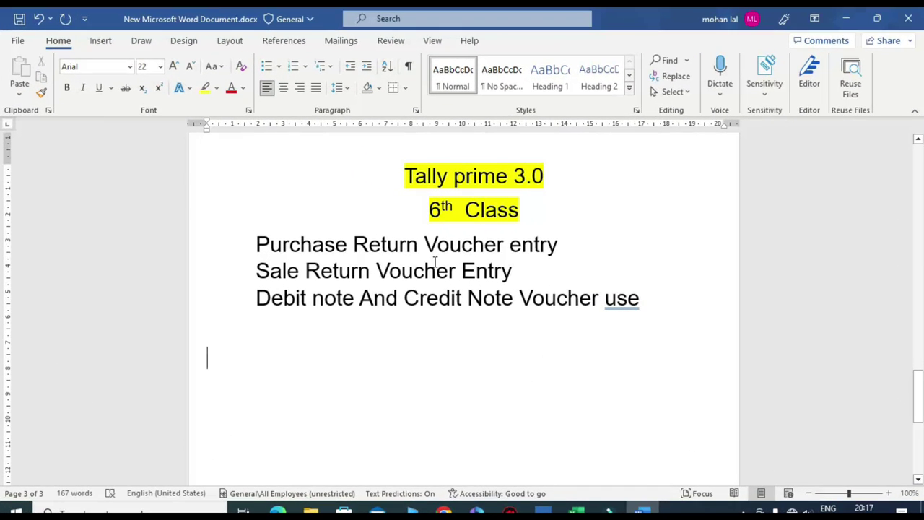
left_click_drag(256, 241, 394, 245)
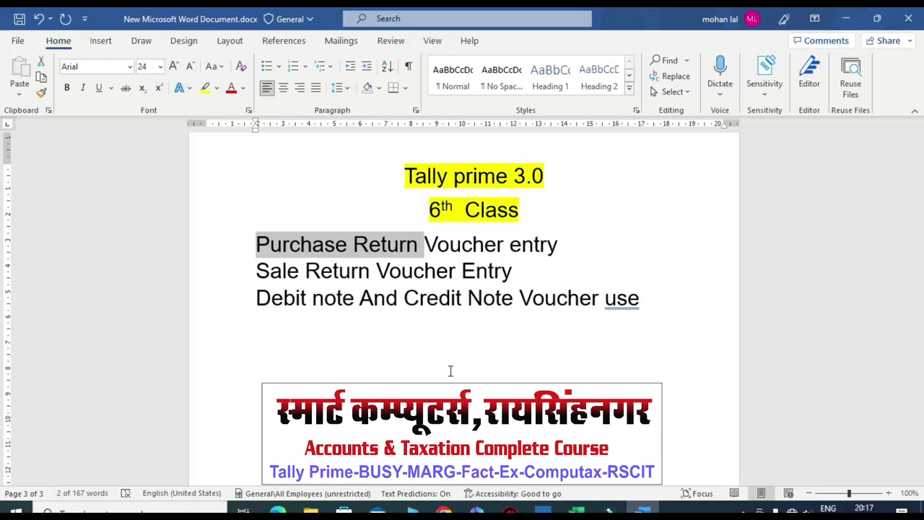
left_click(486, 359)
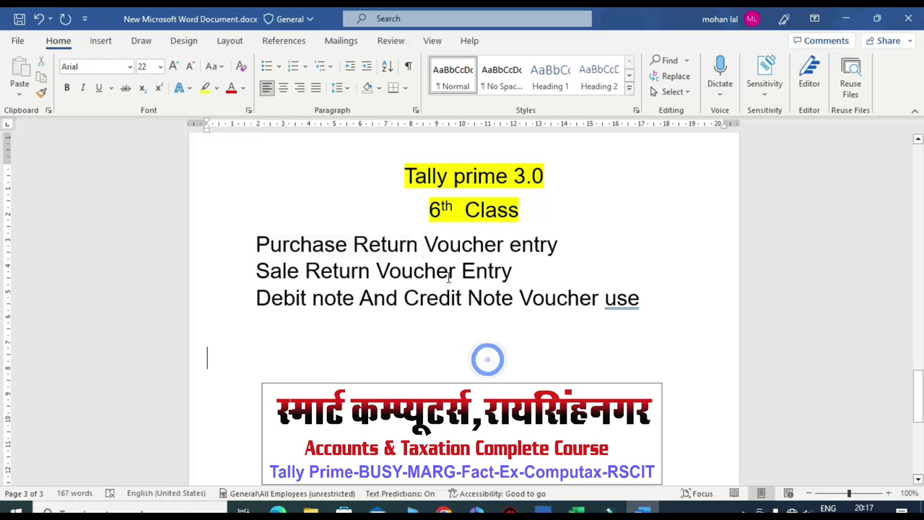
left_click_drag(254, 296, 359, 303)
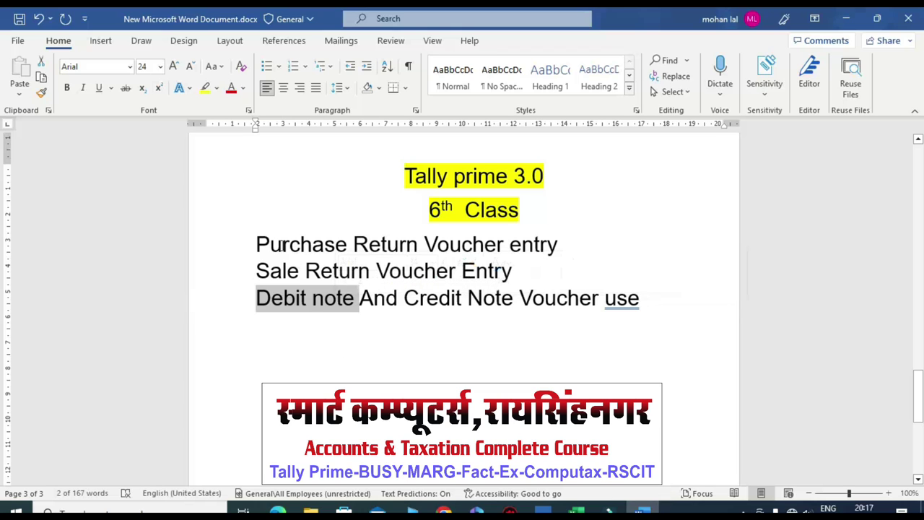
left_click_drag(258, 244, 424, 244)
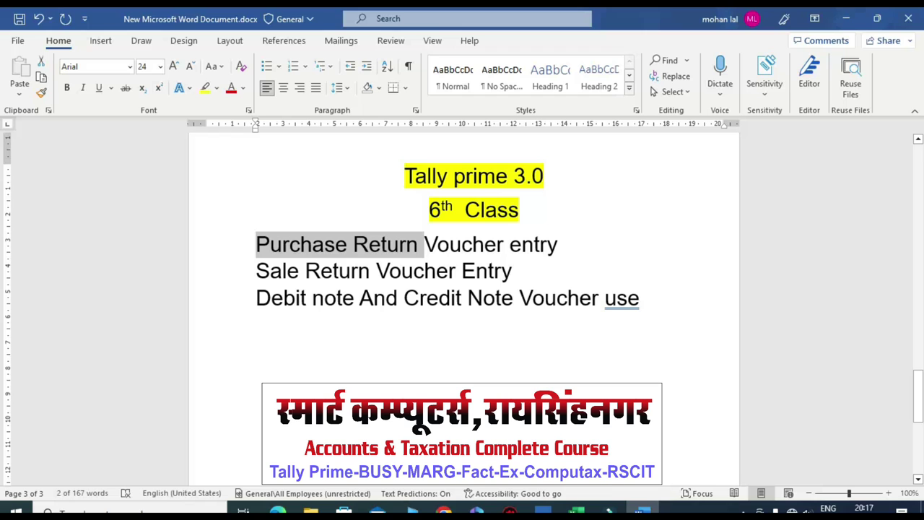
Switch to TallyPrime and display the VIJAY TRADING COMPANY ledger vouchers for the period starting 1-4-23.
key("alt+Tab")
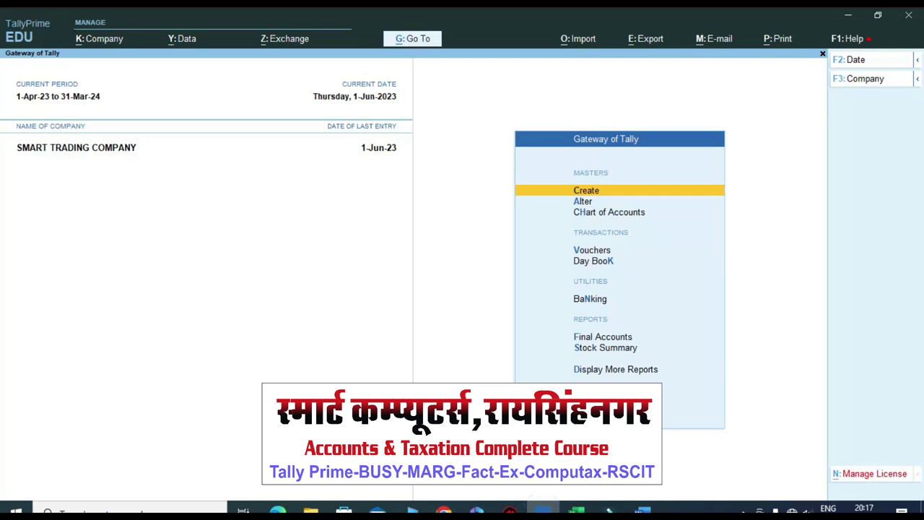
type("d")
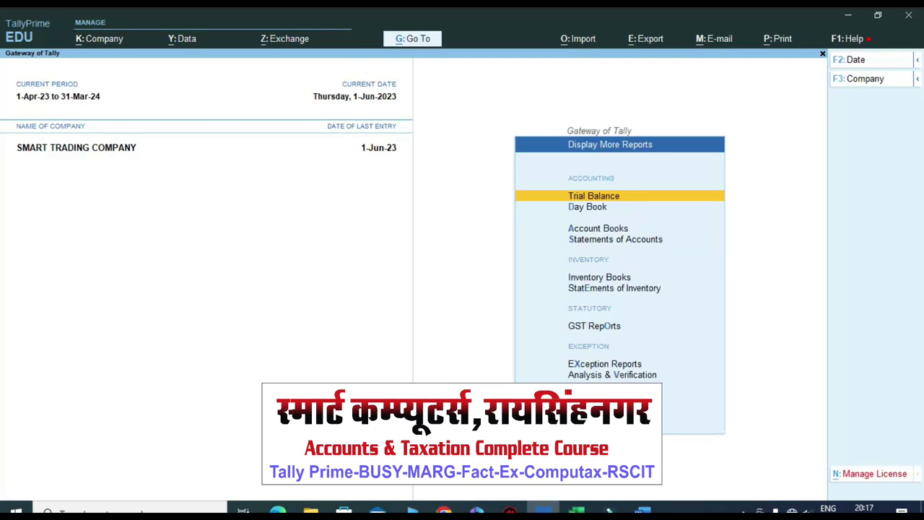
type("alVij")
key("Return")
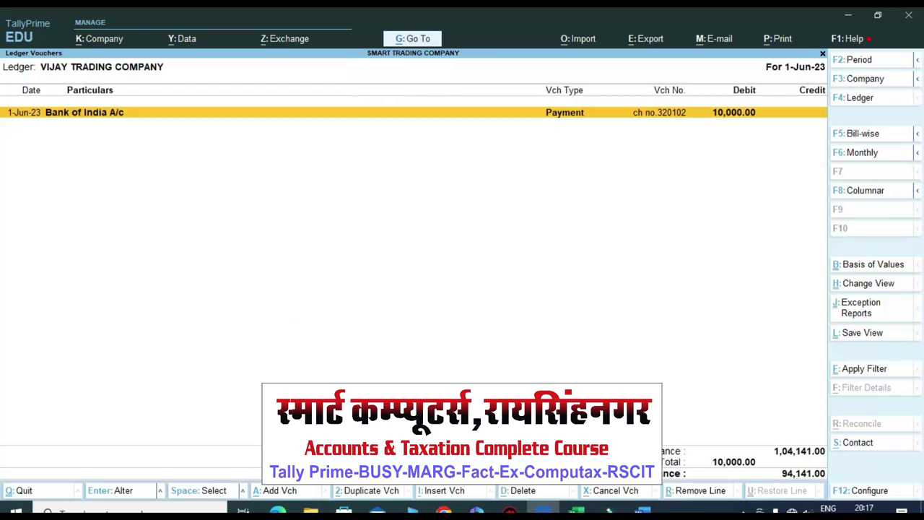
key("F2")
type("1-4-23")
key("Return")
key("Return")
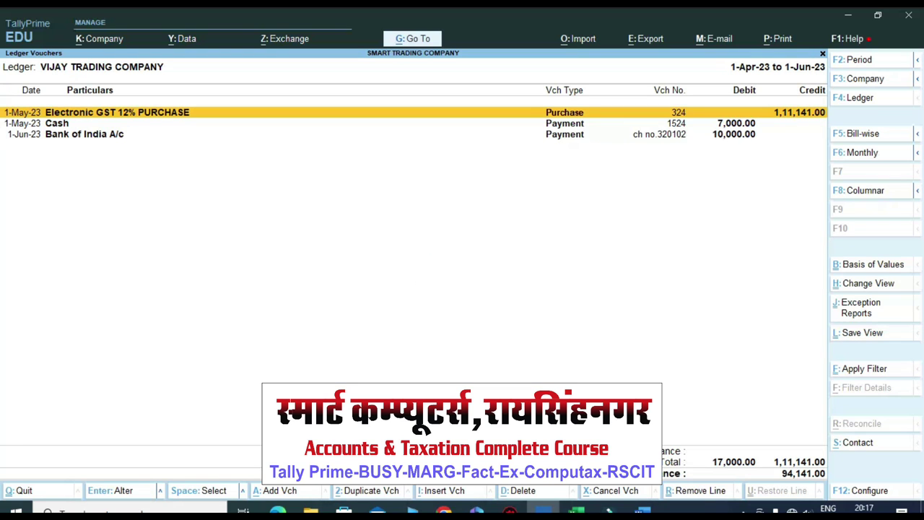
key("ctrl")
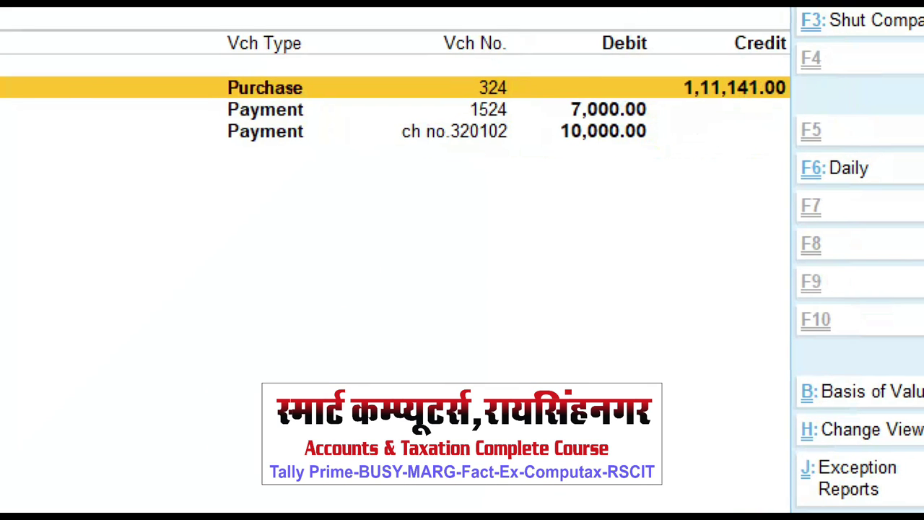
mouse_move(193, 66)
left_mouse_down()
mouse_move(267, 124)
mouse_move(809, 107)
left_mouse_up()
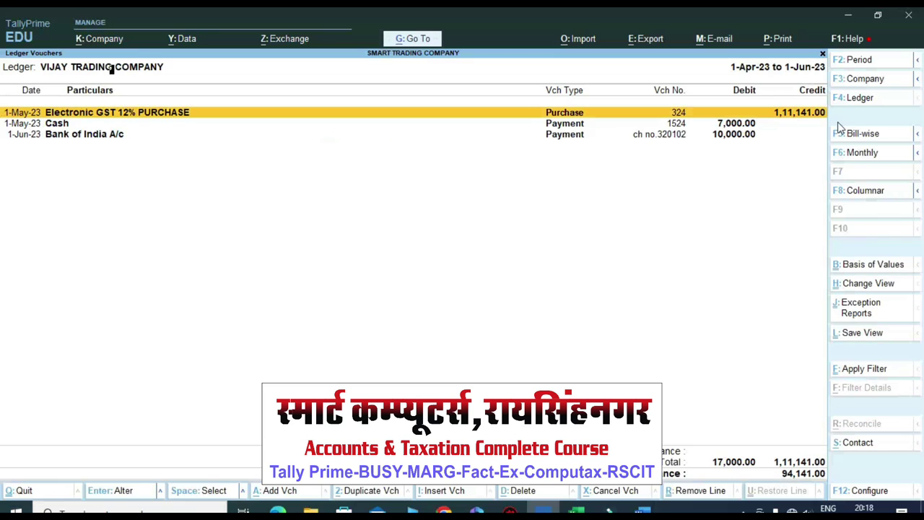
Open the 1-May-23 purchase voucher from the ledger to view its items, quantities and rates.
key("Return")
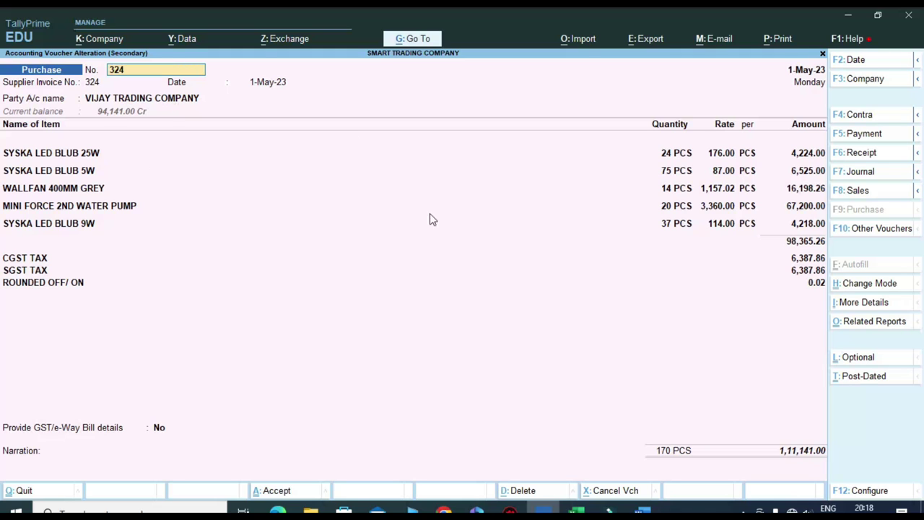
key("BackSpace")
key("ctrl+1")
Switch to the Excel worksheet and examine the purchase return items and quantities on Sheet1.
left_click(575, 511)
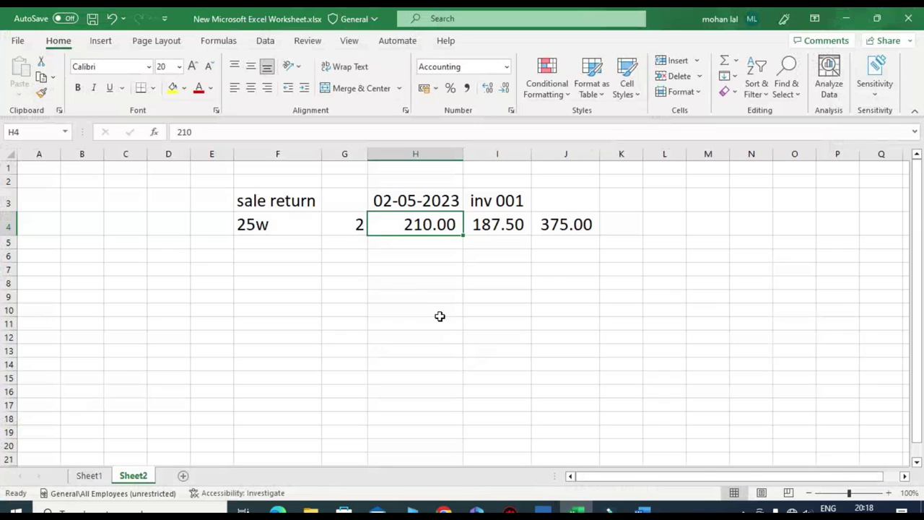
left_click(367, 285)
left_click(89, 476)
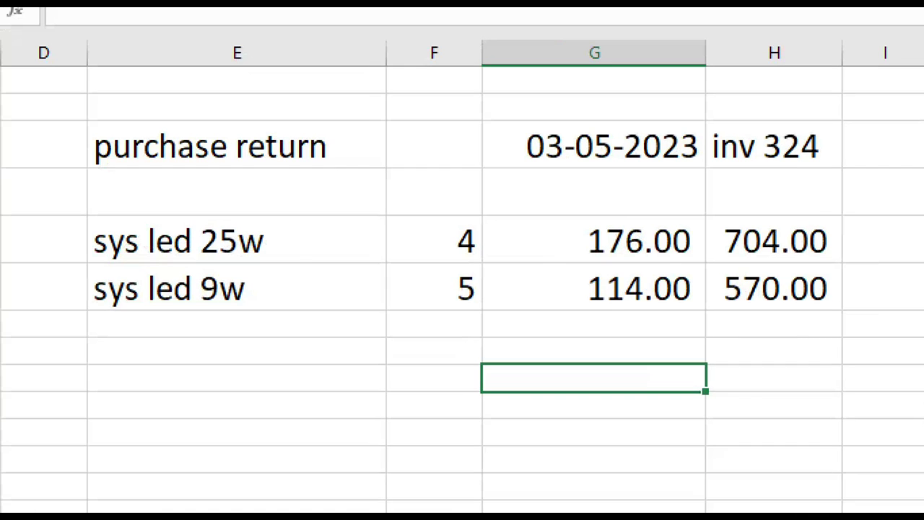
mouse_move(46, 205)
left_mouse_down()
mouse_move(238, 334)
mouse_move(326, 335)
left_mouse_up()
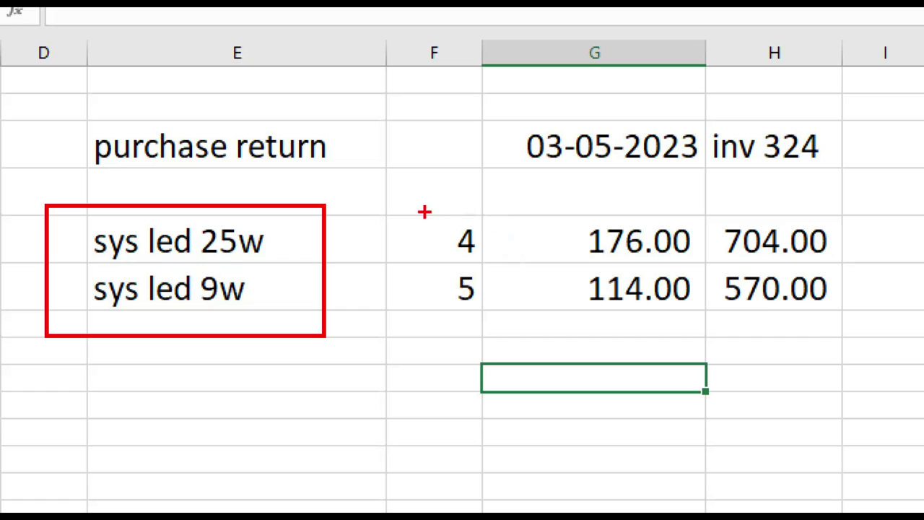
mouse_move(423, 211)
left_mouse_down()
mouse_move(409, 242)
mouse_move(527, 261)
mouse_move(336, 224)
left_mouse_up()
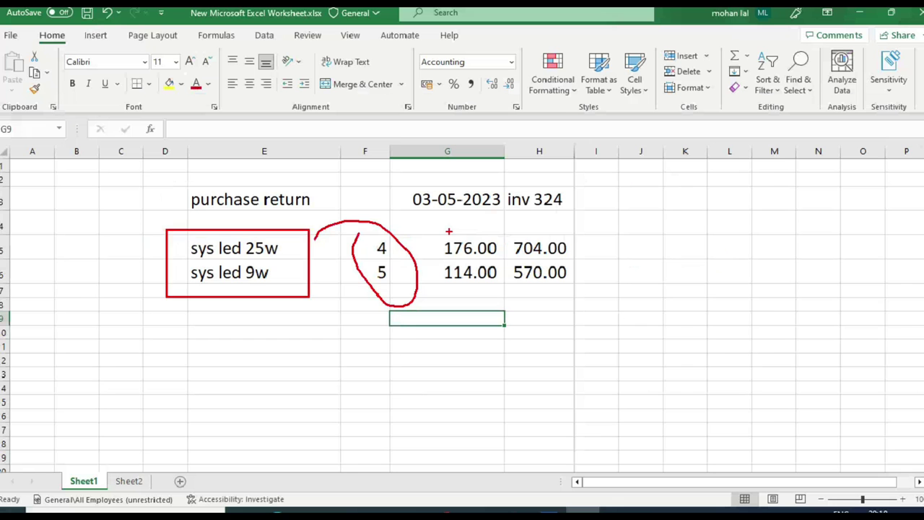
key("Escape")
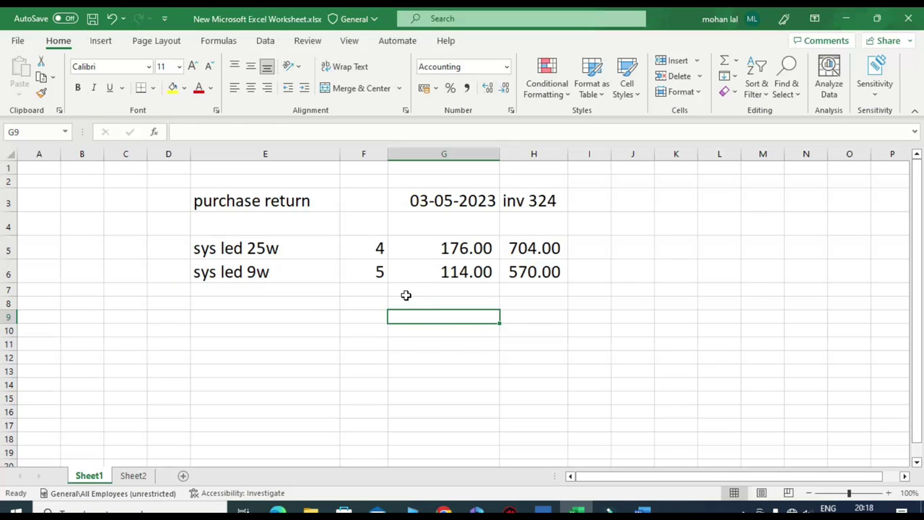
Return to TallyPrime, quit the purchase voucher without saving and go back to the Gateway of Tally.
left_click(543, 509)
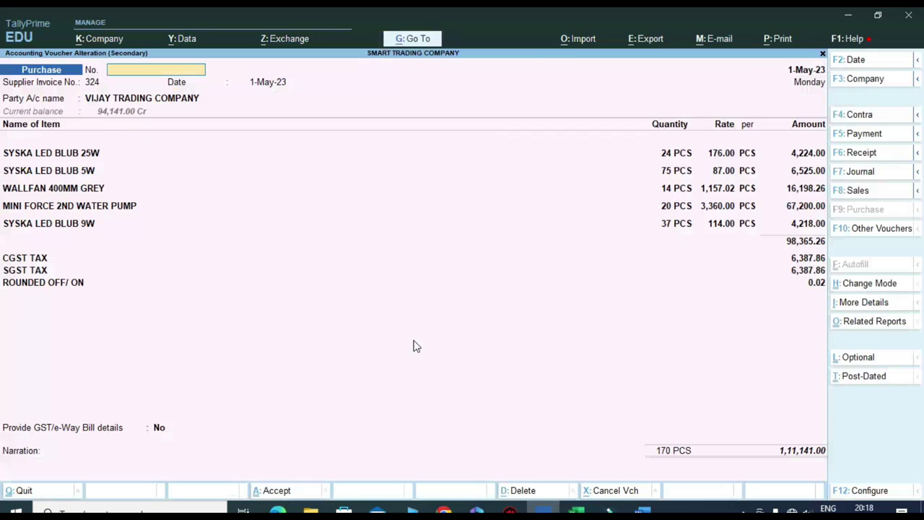
key("Escape")
key("y")
key("Escape")
key("Escape")
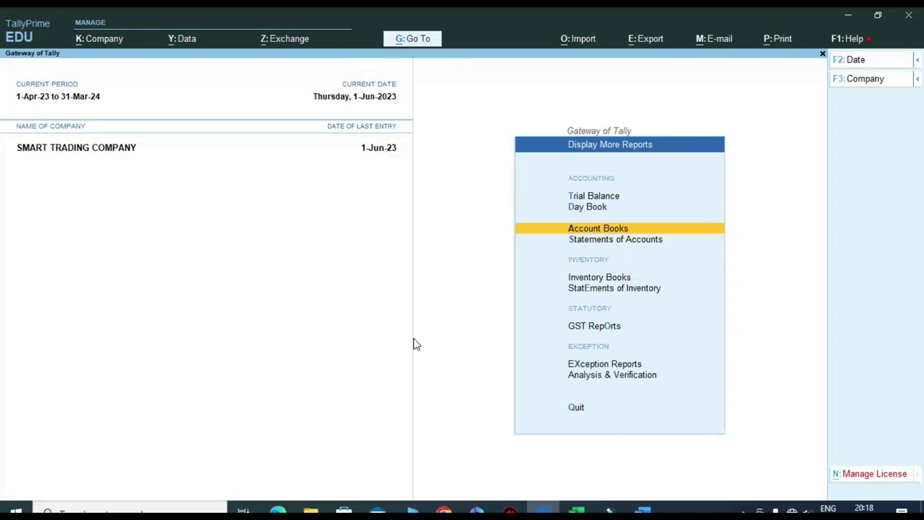
key("Escape")
Open voucher entry and choose Debit Note from the other voucher types.
key("Up")
key("Up")
key("Up")
key("Up")
key("Up")
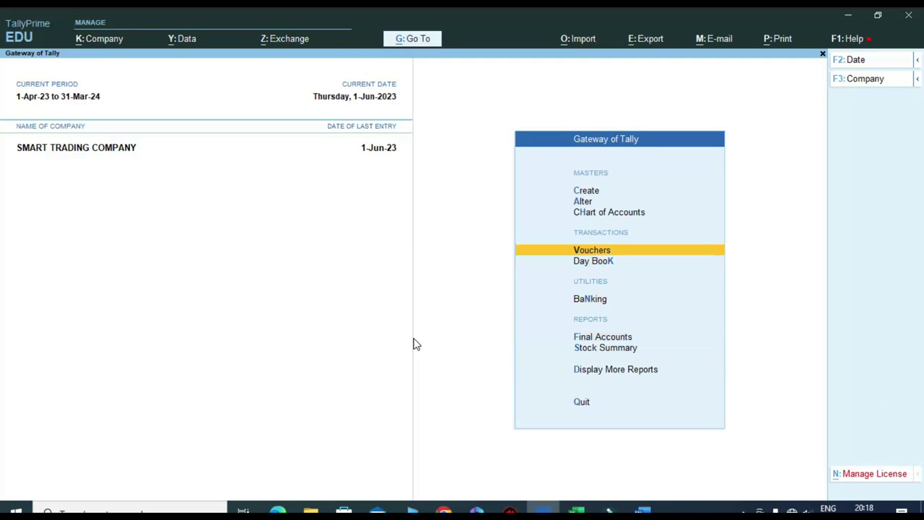
key("Return")
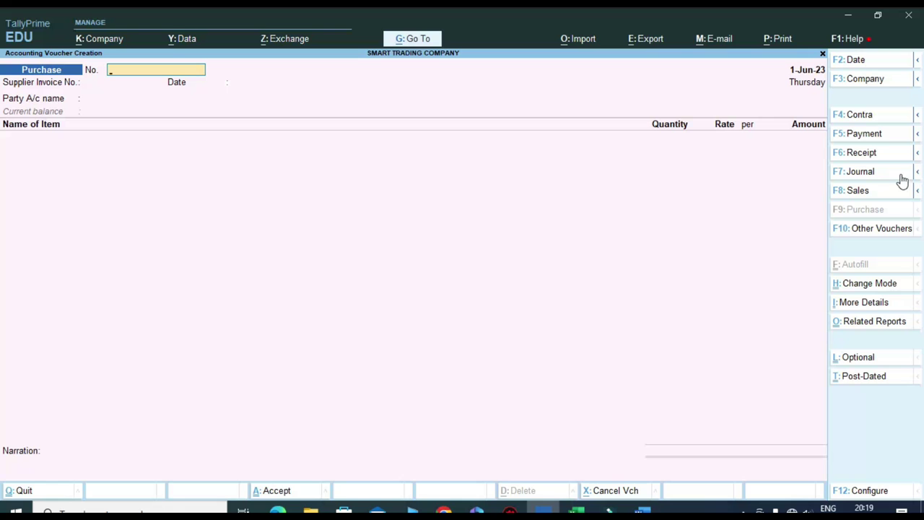
key("ctrl")
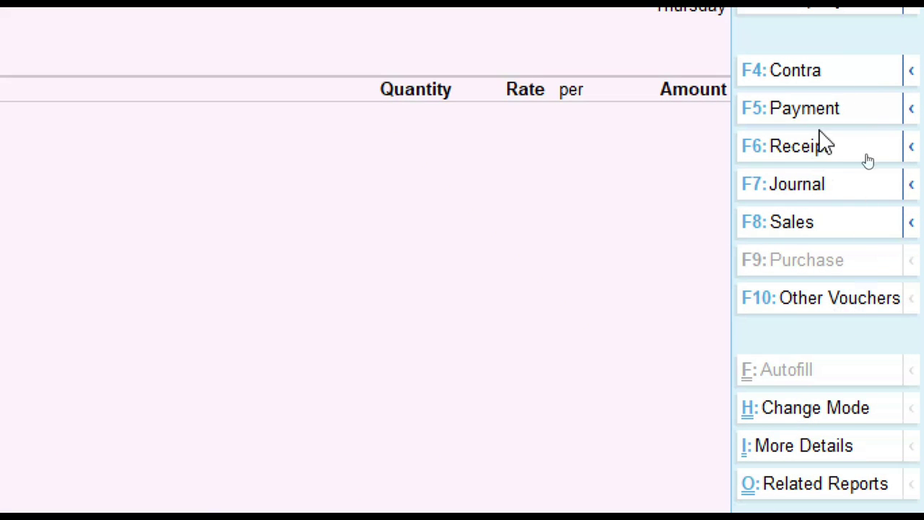
left_click(822, 297)
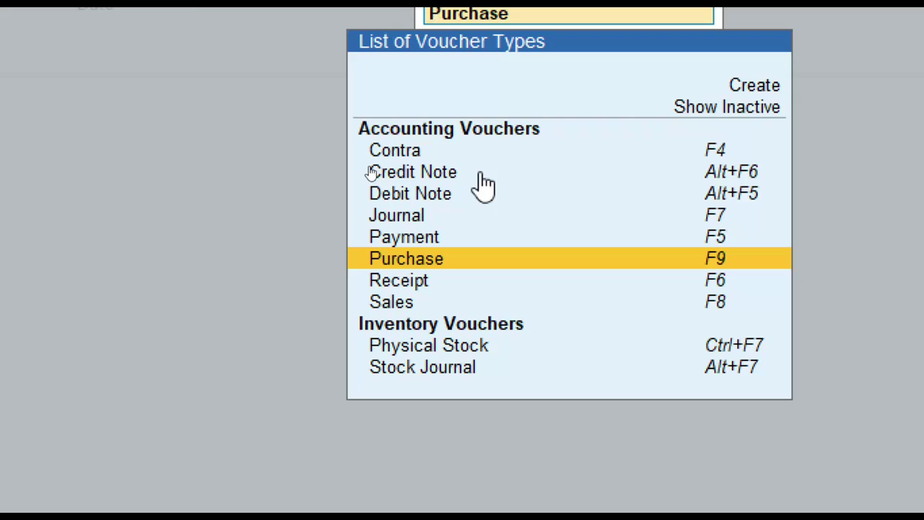
left_click(414, 202)
left_click(414, 202)
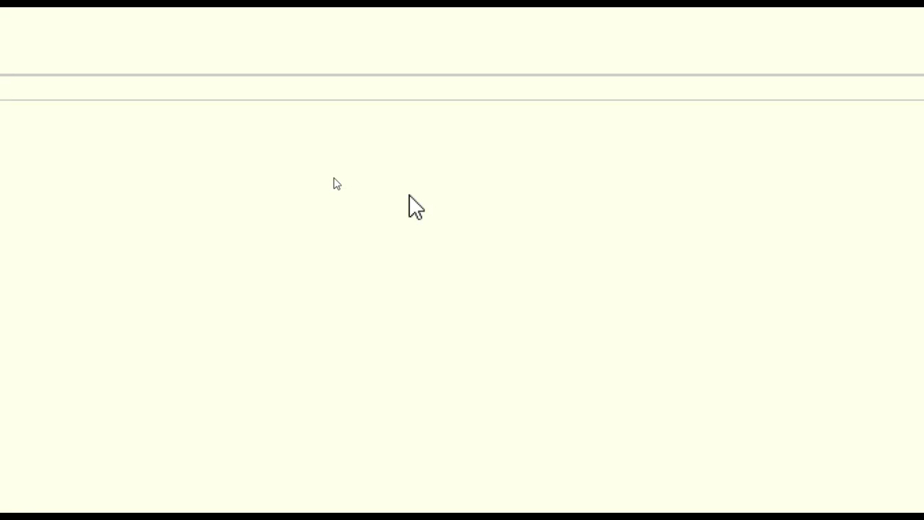
key("ctrl")
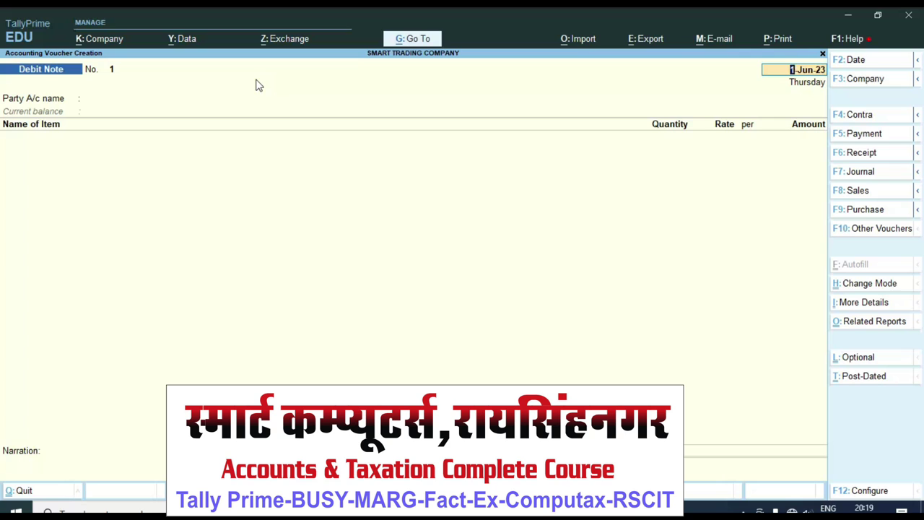
Switch to the Excel worksheet and set the purchase return date in cell G3 to 02-05-2023.
key("alt+Tab")
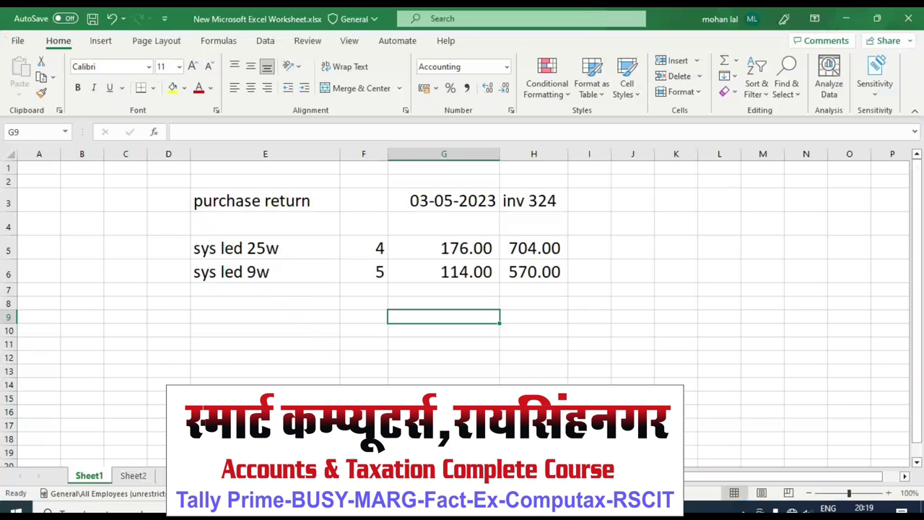
left_click(437, 213)
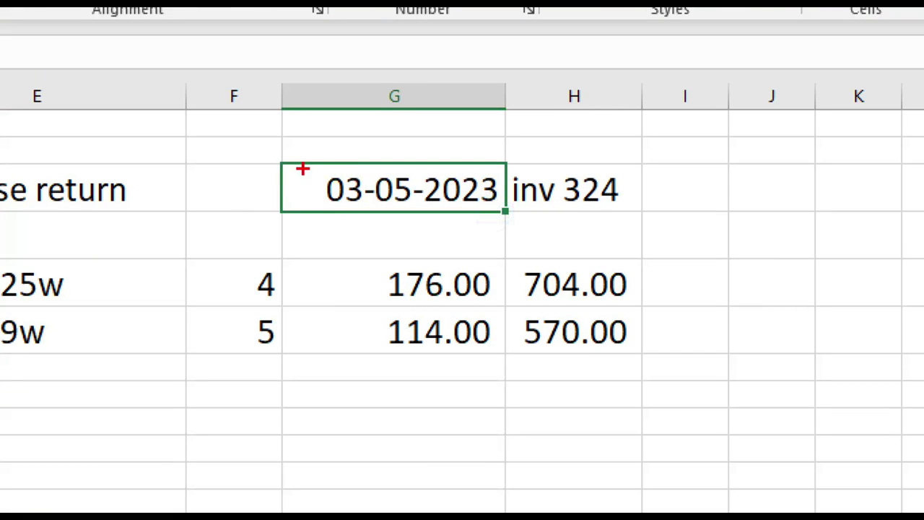
left_click(333, 187)
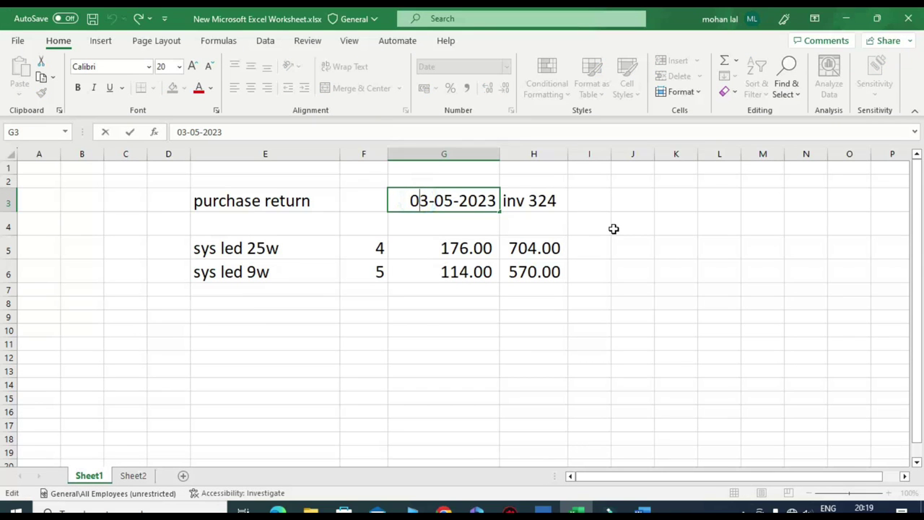
key("Delete")
type("2")
key("Return")
left_click(531, 202)
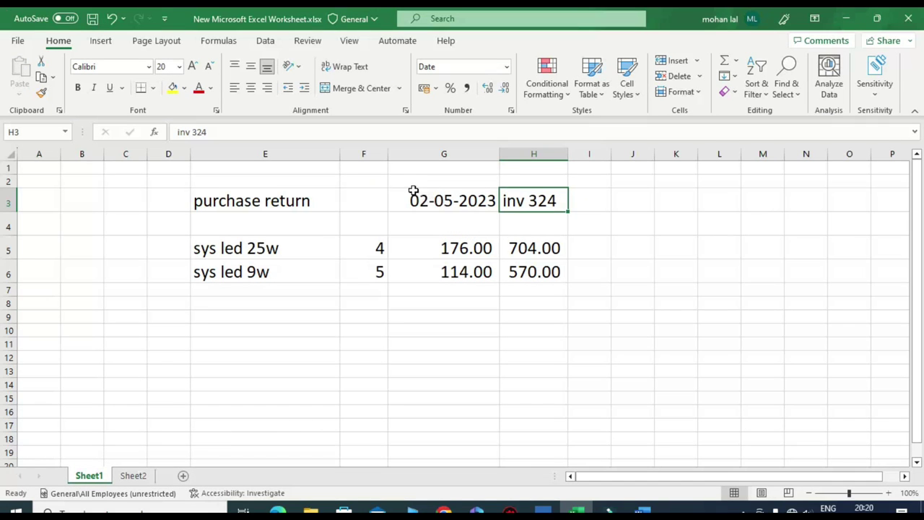
left_click_drag(396, 182, 506, 202)
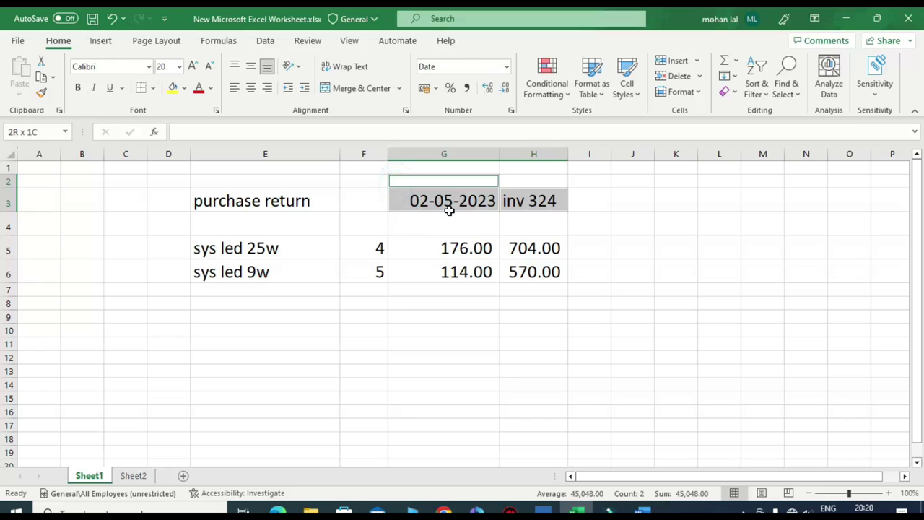
left_click(397, 223)
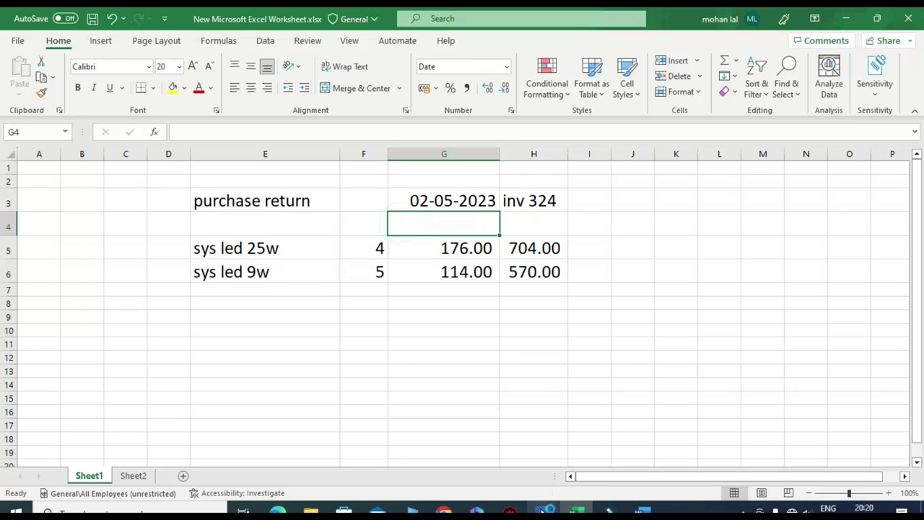
Switch back to TallyPrime and set the debit note's voucher date to 2-6-2023.
left_click(543, 510)
key("F2")
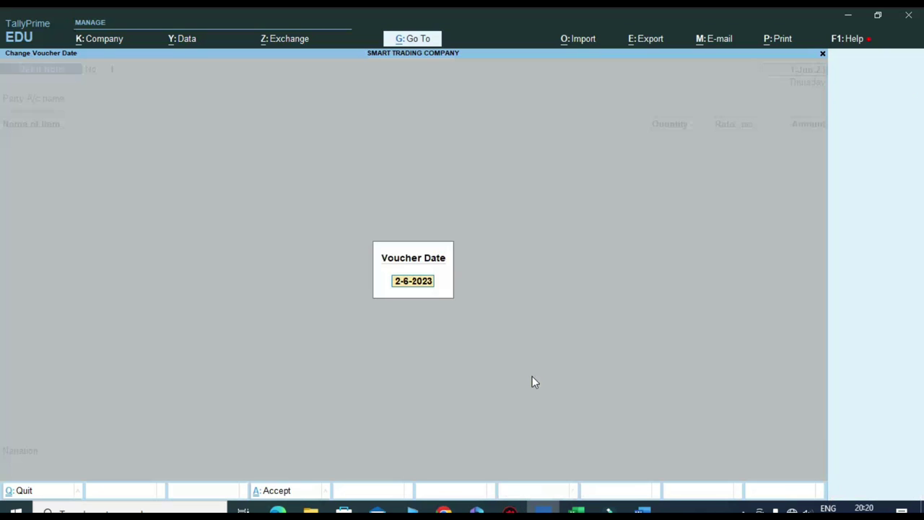
type("2.6")
key("Return")
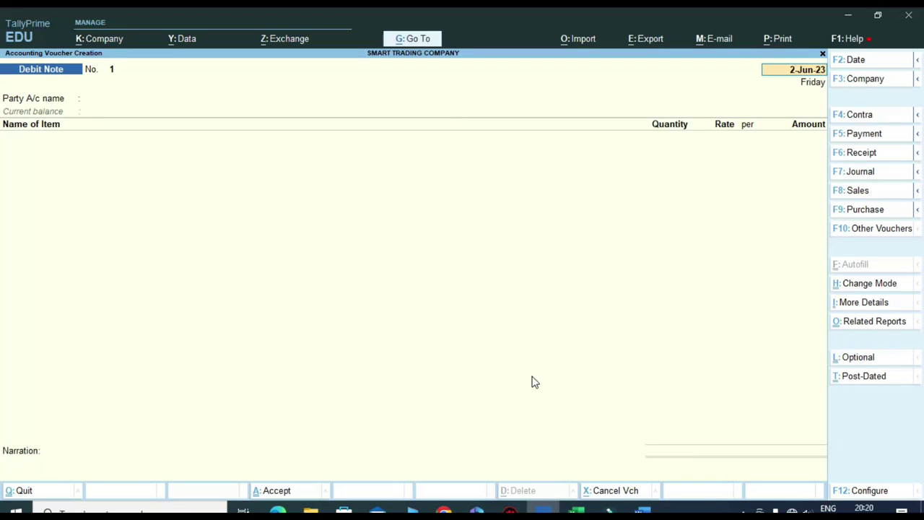
Choose VIJAY TRADING COMPANY as the debit note's party and leave the dispatch details blank up to the original invoice number.
key("Return")
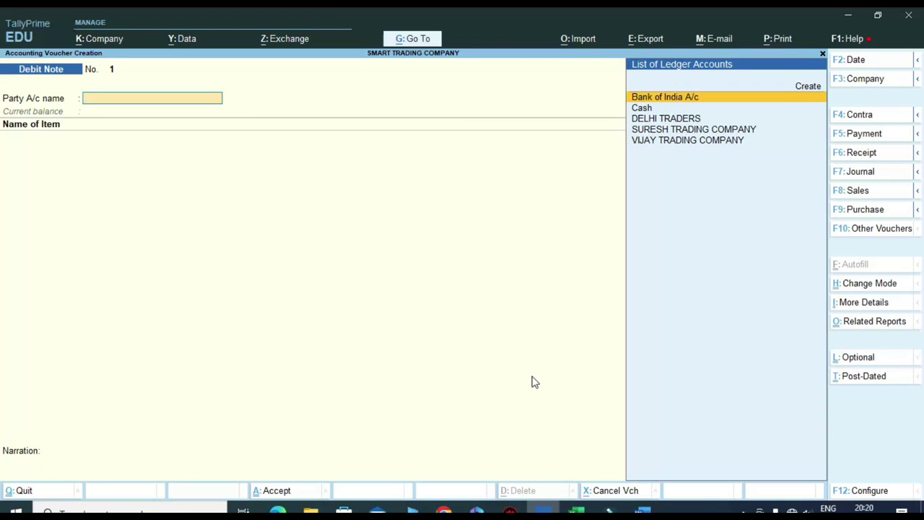
key("Down")
key("Down")
key("Down")
key("Down")
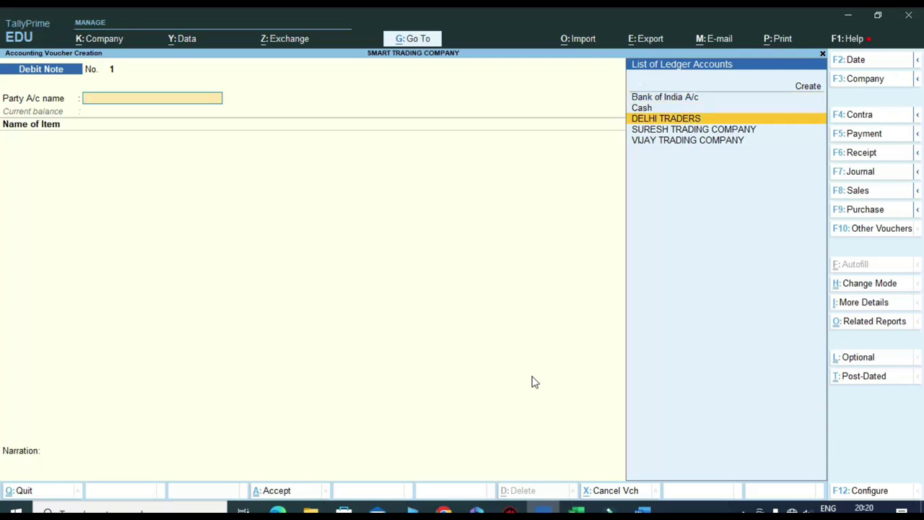
key("Return")
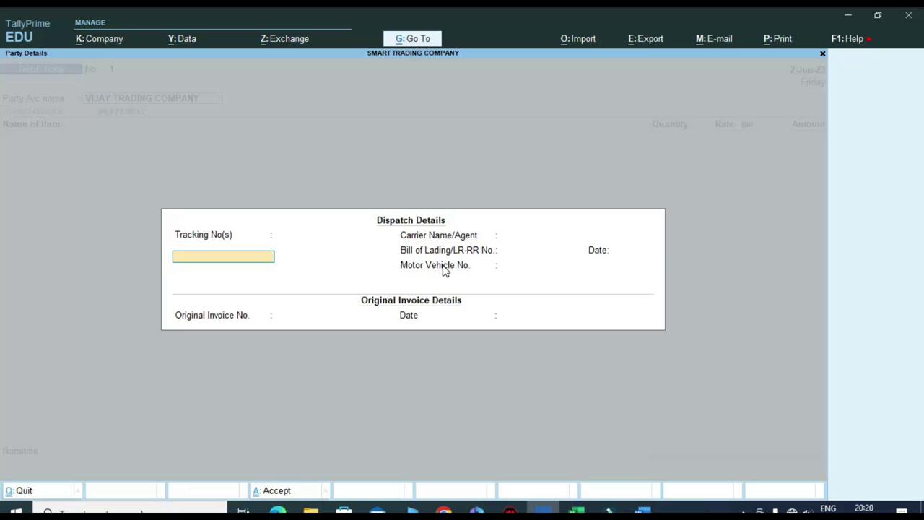
key("Return")
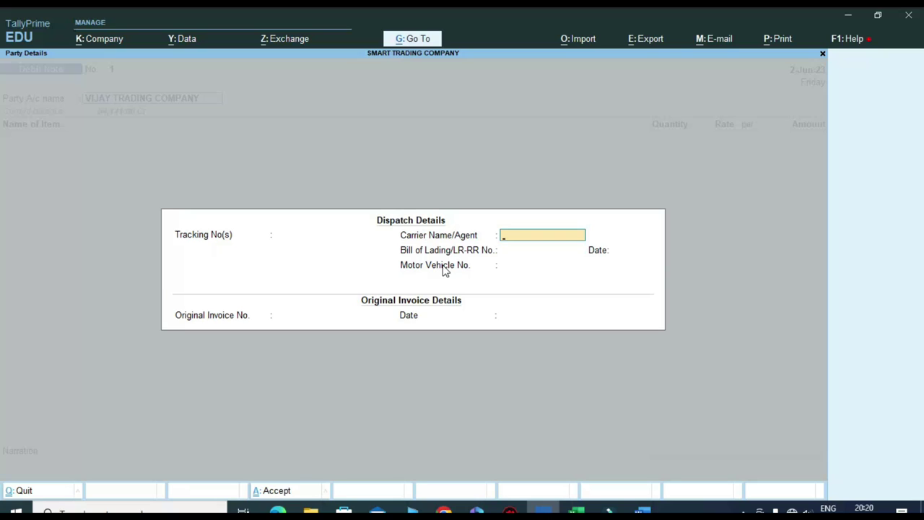
key("Return")
key("Return")
key("Return")
key("Return")
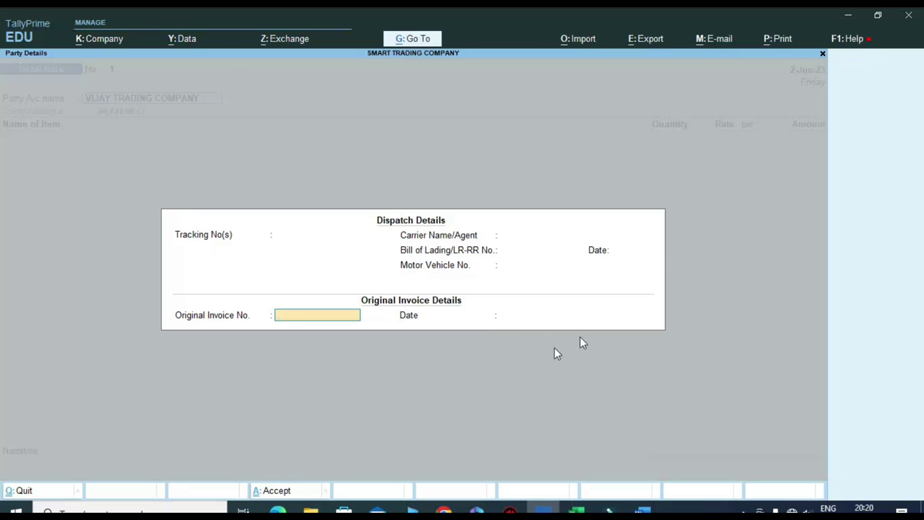
Switch to the credit note PDF in the browser and examine its issuer, note number, note date and original invoice number.
left_click(277, 509)
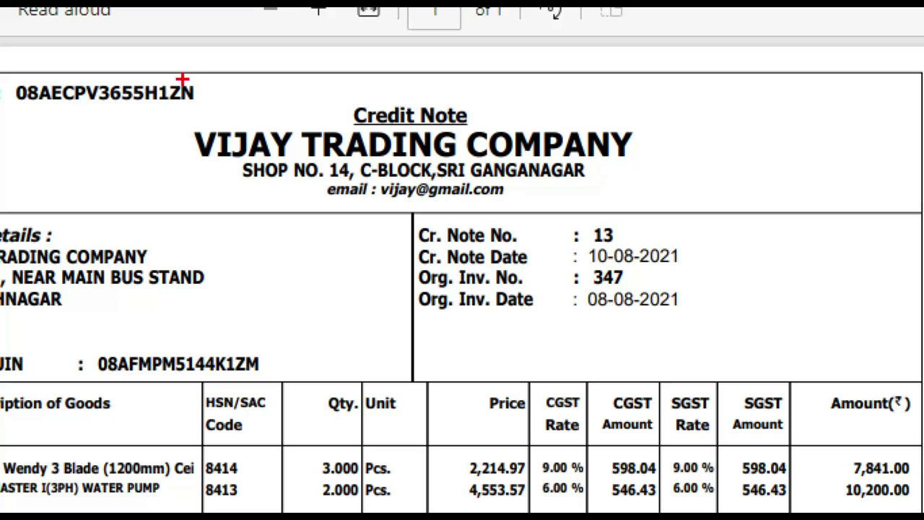
left_click_drag(179, 76, 675, 201)
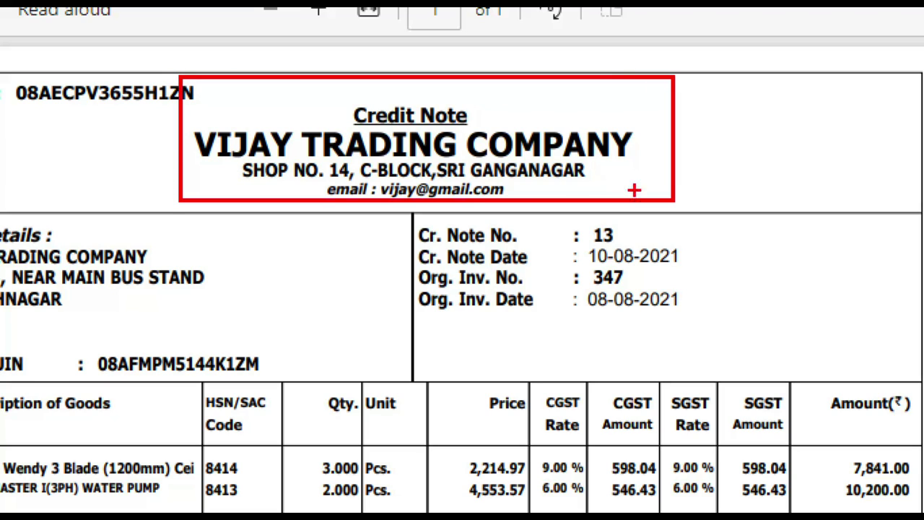
left_click_drag(334, 79, 478, 130)
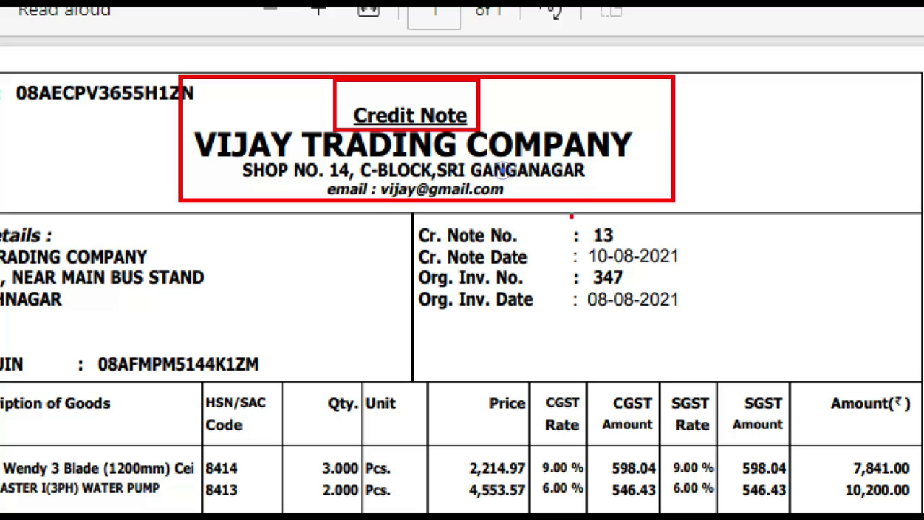
left_click_drag(571, 211, 696, 264)
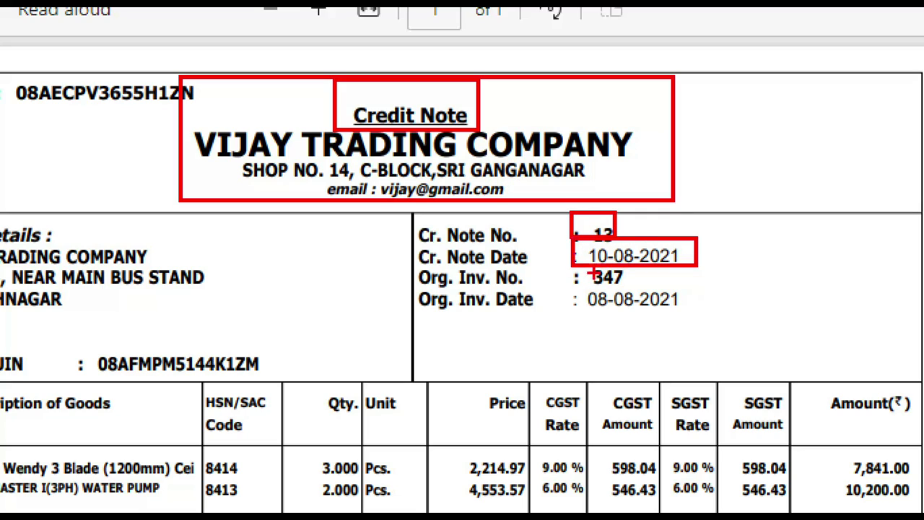
left_click_drag(575, 265, 632, 289)
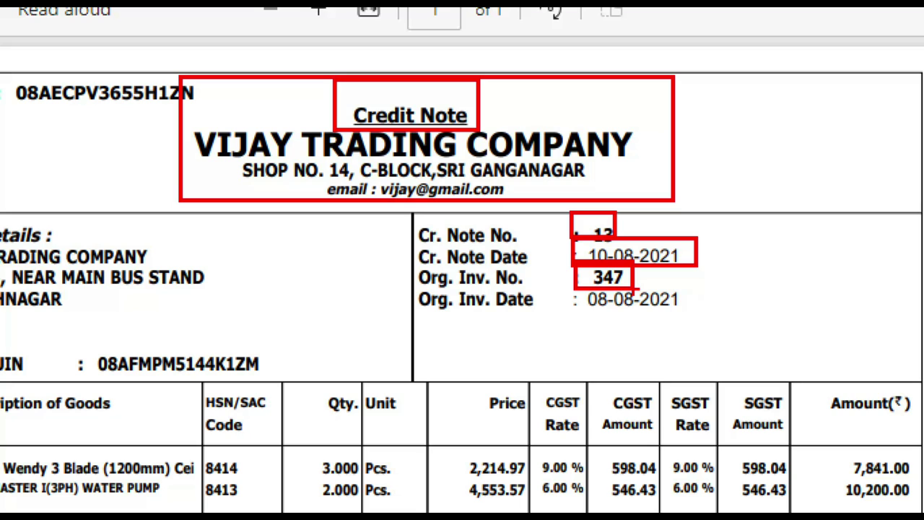
key("Escape")
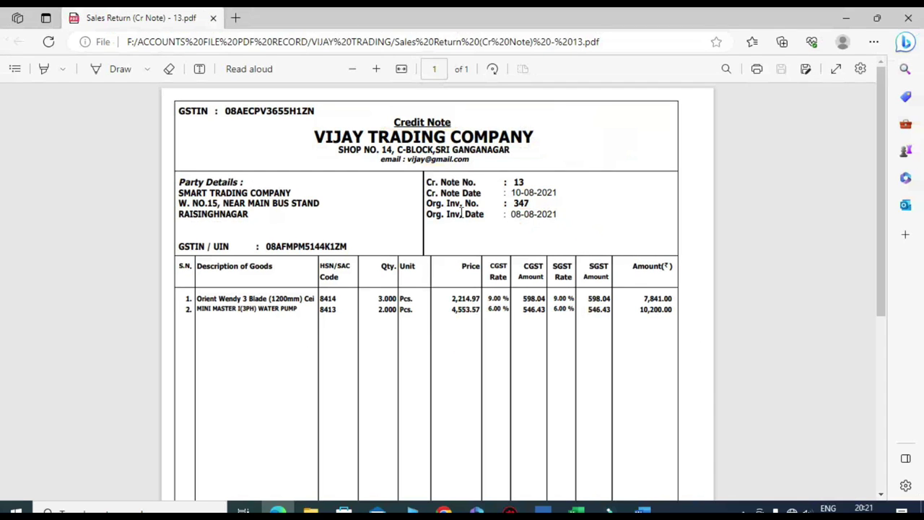
Go back through TallyPrime to the Excel worksheet and check the invoice reference in cell H3.
left_click(542, 509)
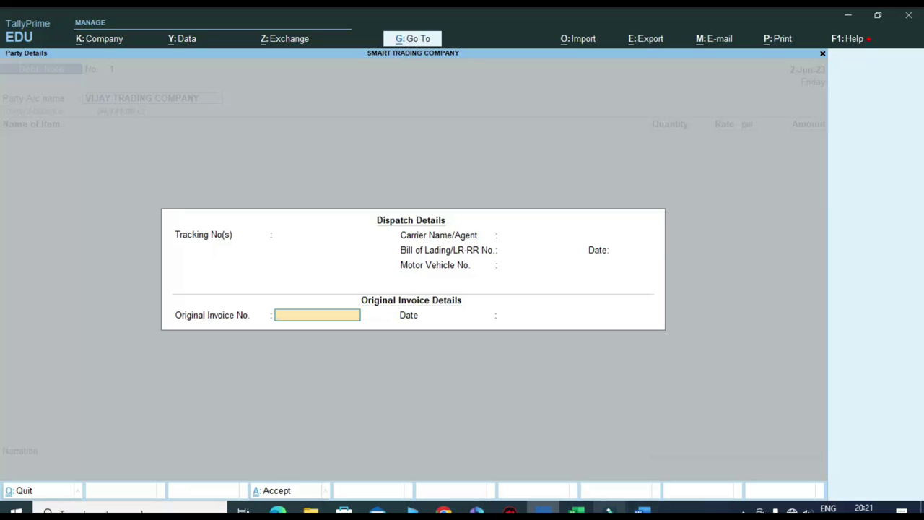
key("alt+Tab")
left_click(540, 200)
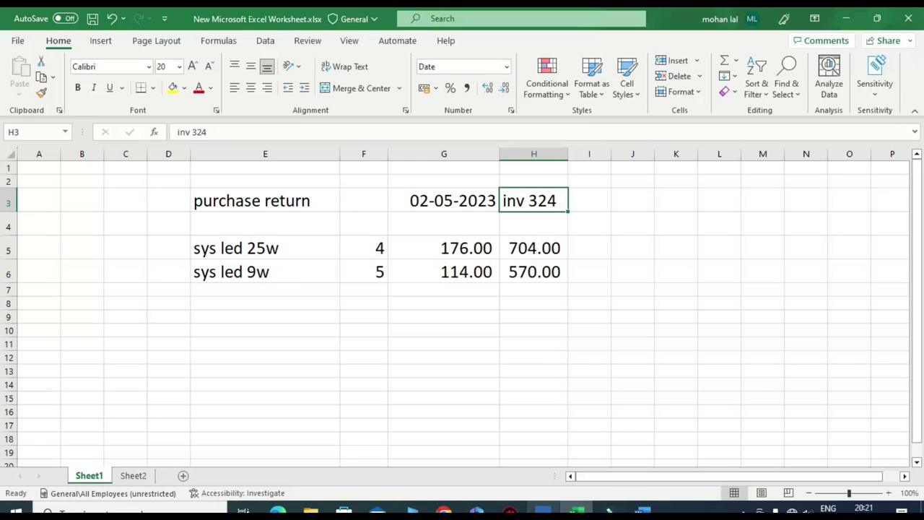
Switch to TallyPrime and quit the unfinished debit note, going back to the Gateway of Tally.
left_click(543, 508)
key("Escape")
key("Escape")
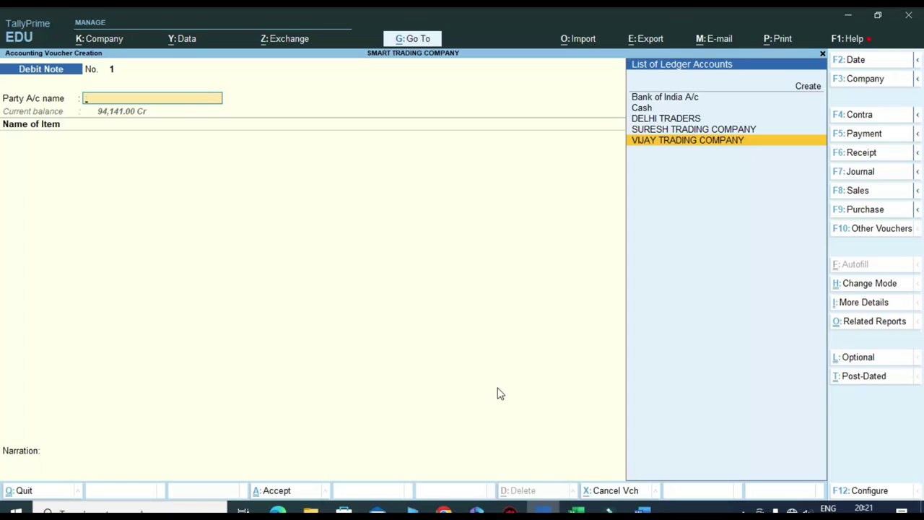
key("Escape")
Open the ledger account book of VIJAY TRADING COMPANY and set the report period to start from 1-4-23.
type("da")
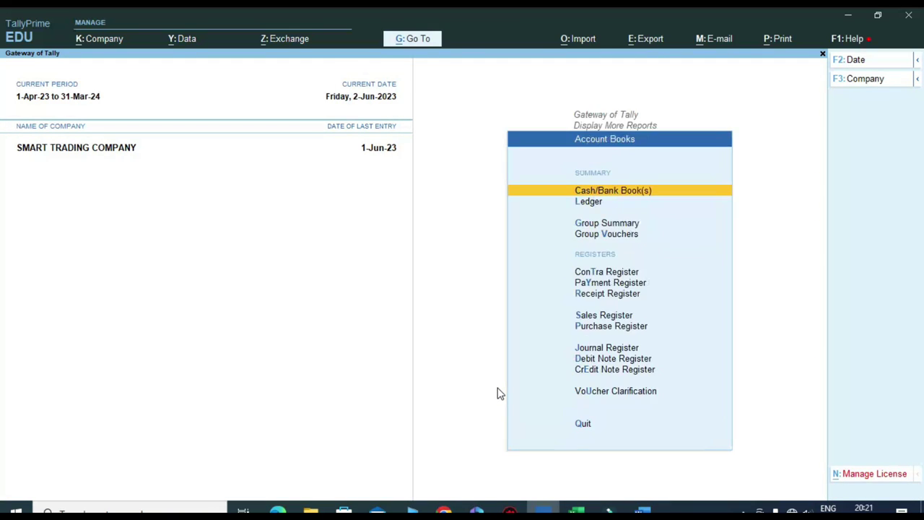
type("lV")
key("Return")
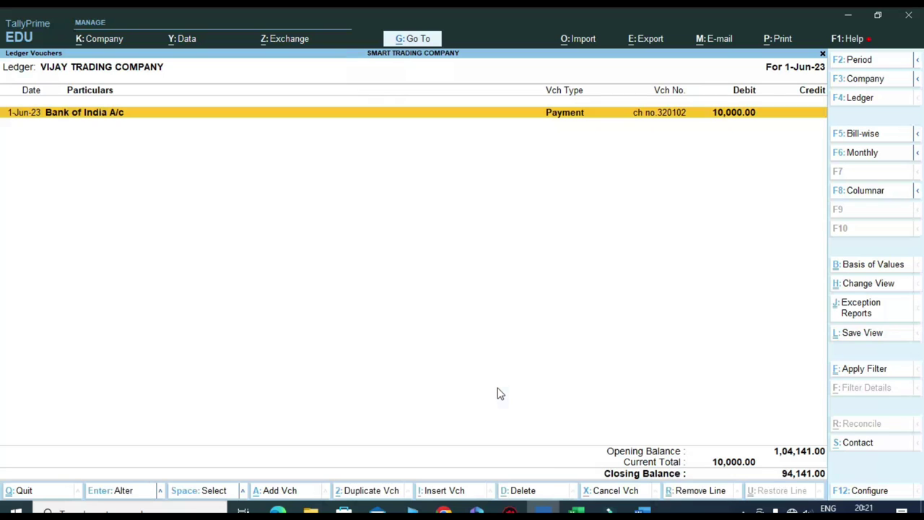
key("F2")
type("1-4-23")
key("Return")
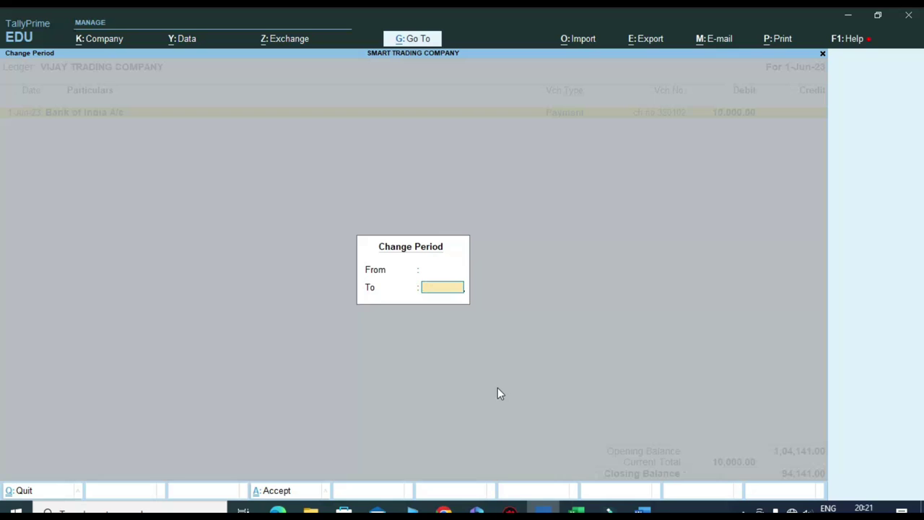
key("Return")
key("Down")
key("Up")
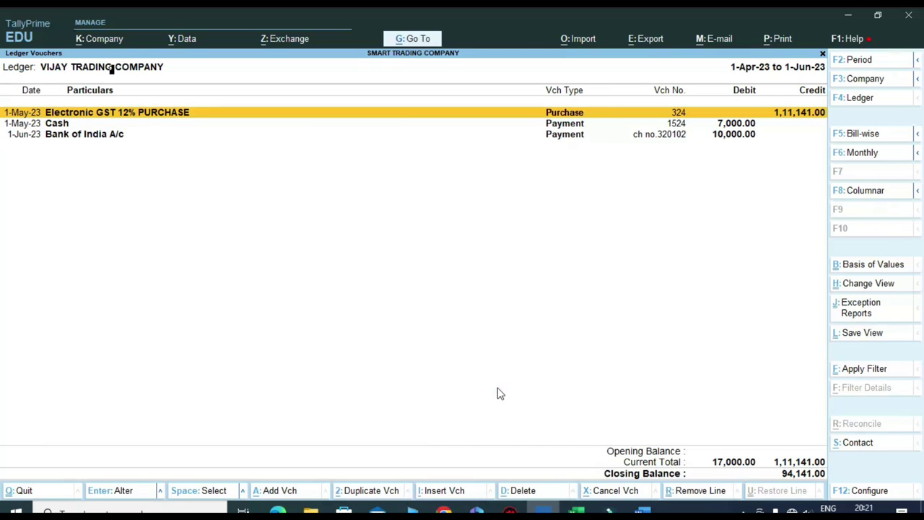
Open purchase voucher 324 from the ledger and examine its date, invoice number, items, quantities and rates.
key("Return")
key("ctrl")
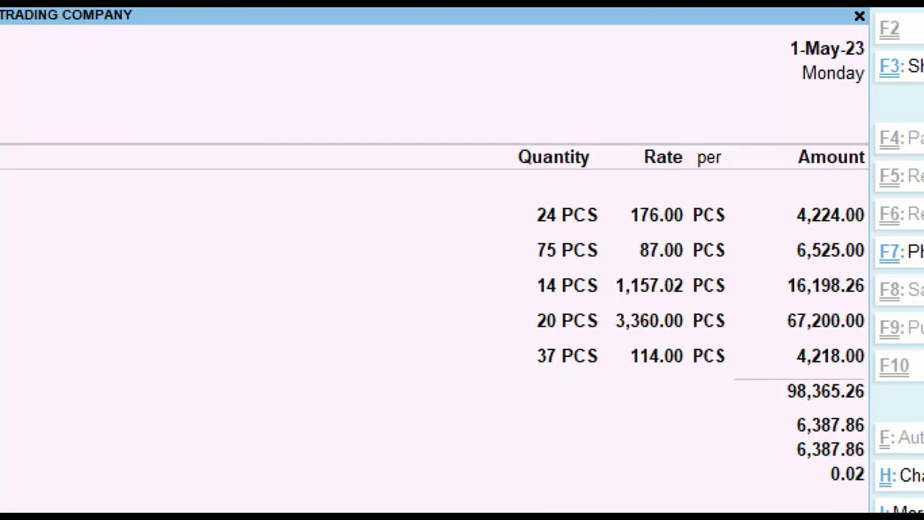
key("ctrl")
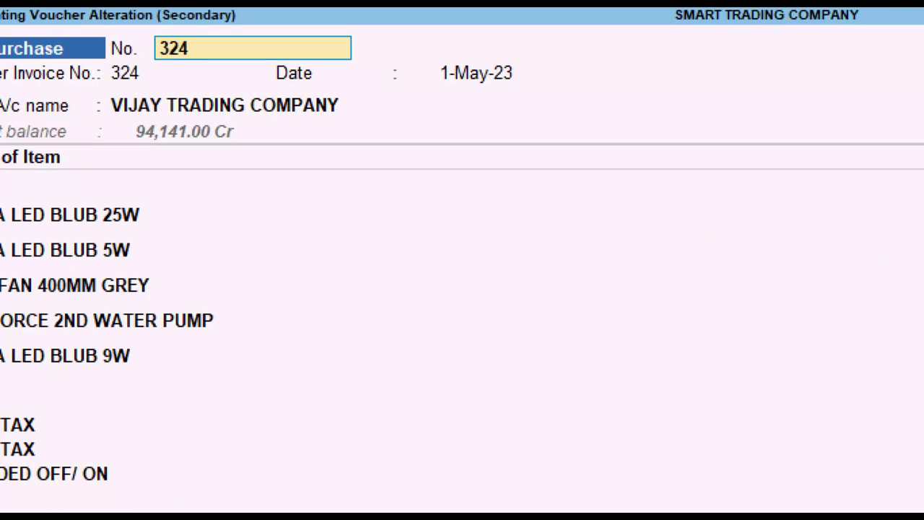
Switch to the Excel worksheet, set the date in cell G3 to 01-05-2023 and check it beside the invoice reference.
key("alt+Tab")
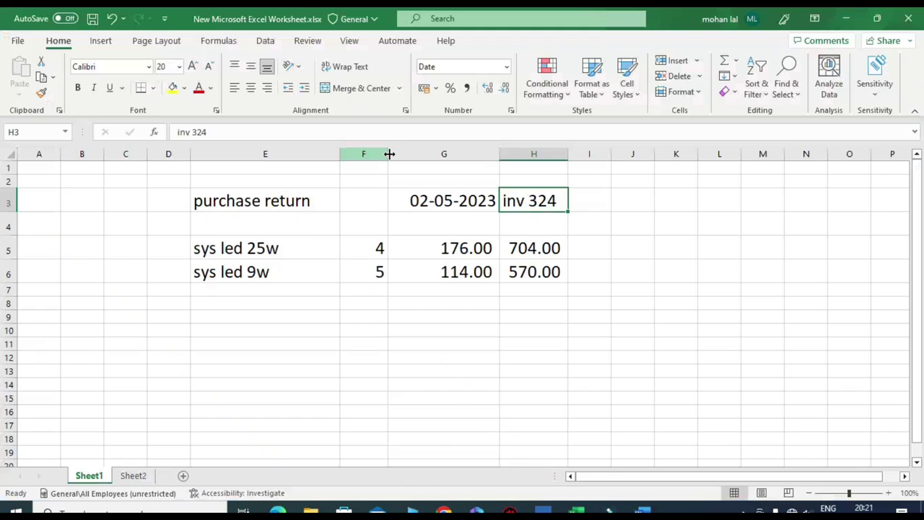
left_click(452, 196)
key("F2")
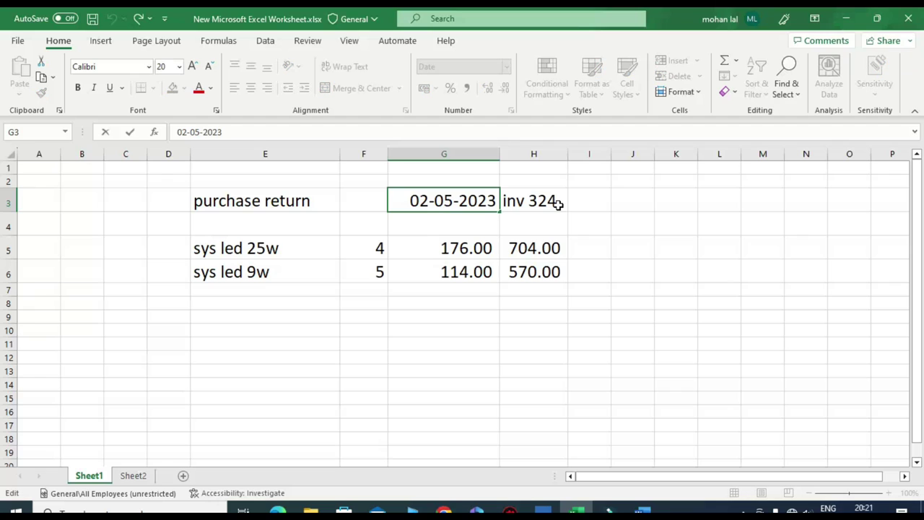
key("Left")
key("Left")
key("Left")
key("Left")
key("Left")
key("Delete")
type("1")
key("Return")
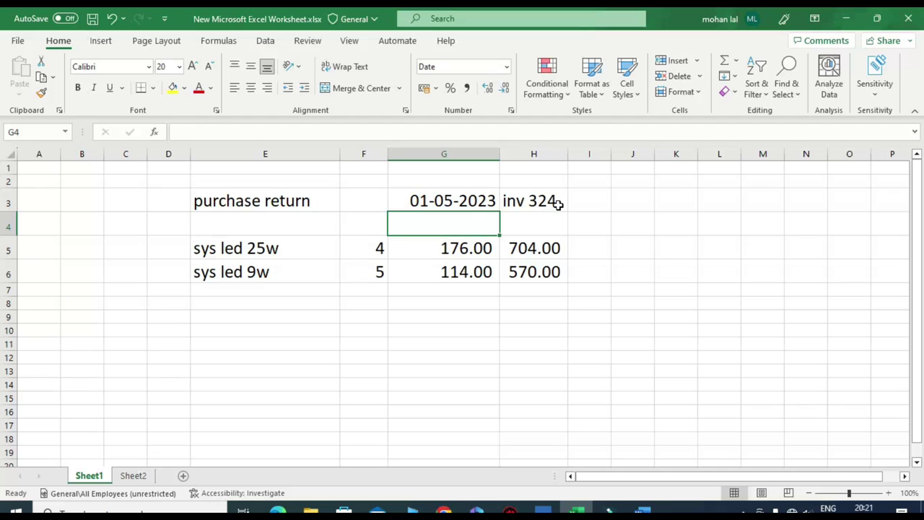
left_click(410, 198)
left_click(505, 200)
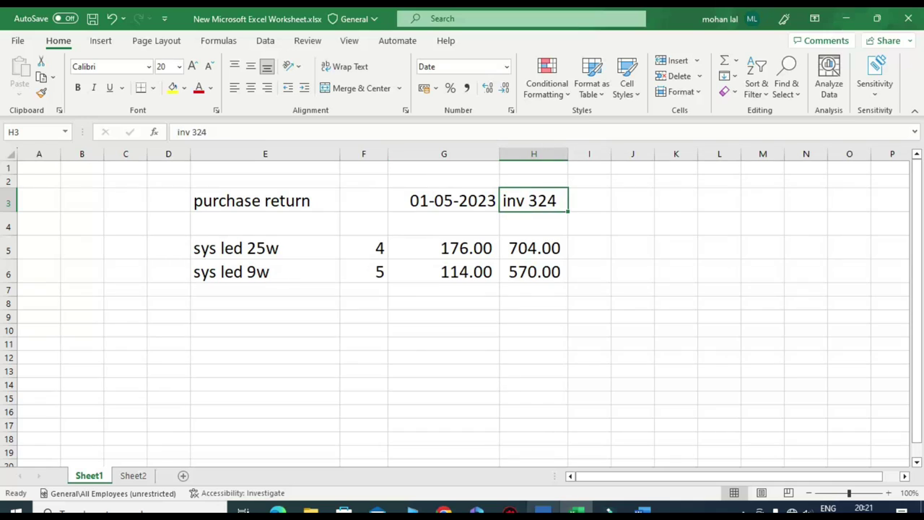
Switch back to TallyPrime and close the purchase voucher and the ledger report.
key("alt+Tab")
key("Escape")
key("Escape")
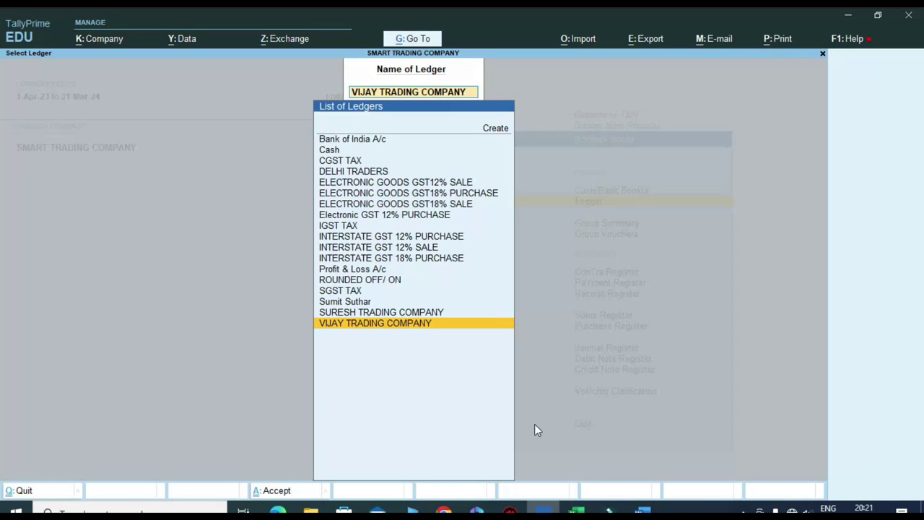
key("Escape")
key("Escape")
Open voucher entry from the Gateway of Tally and change the voucher type to Debit Note.
key("Up")
key("Up")
key("Up")
key("Up")
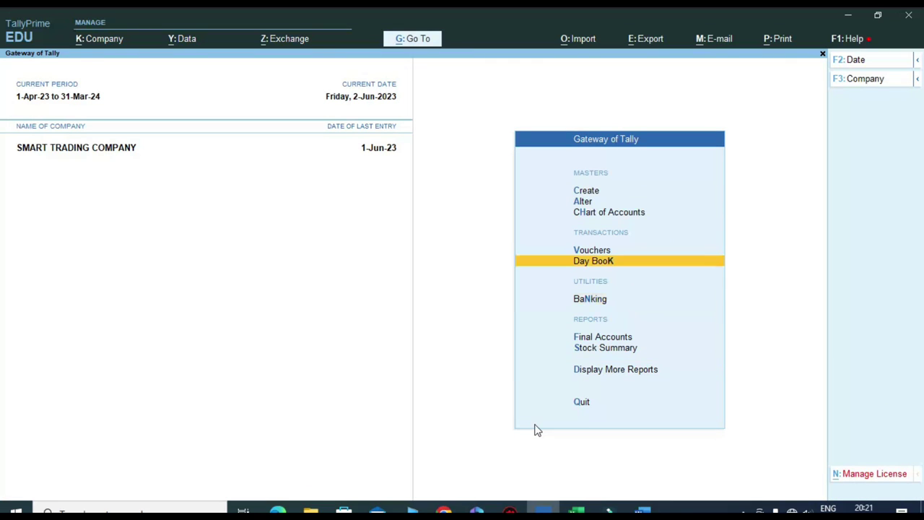
key("Up")
key("Return")
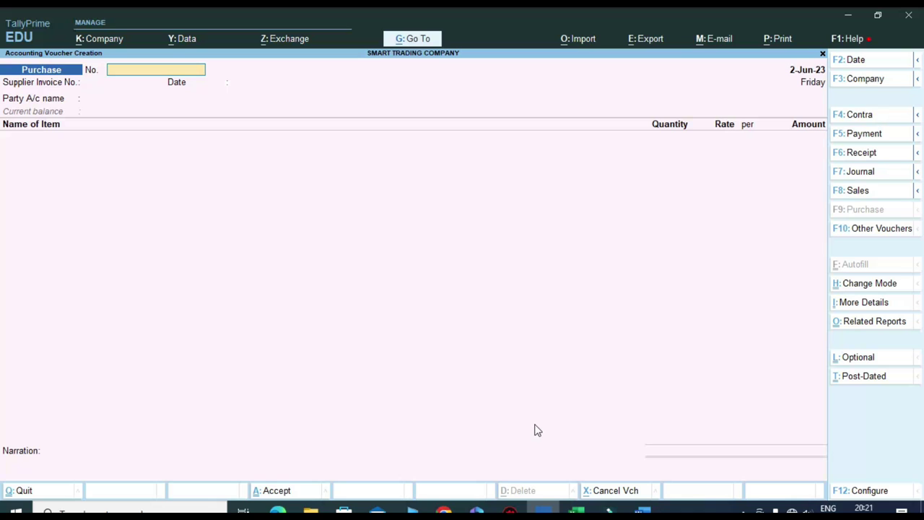
key("ctrl+F8")
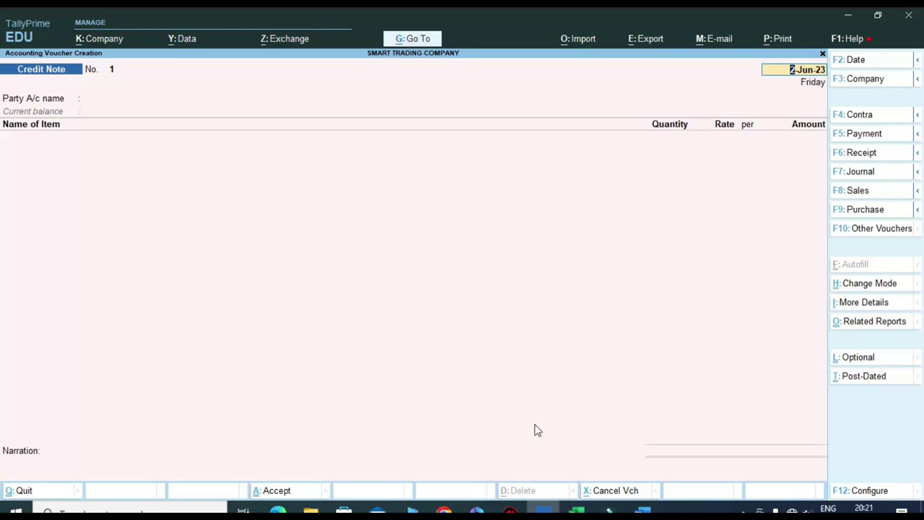
key("ctrl+F9")
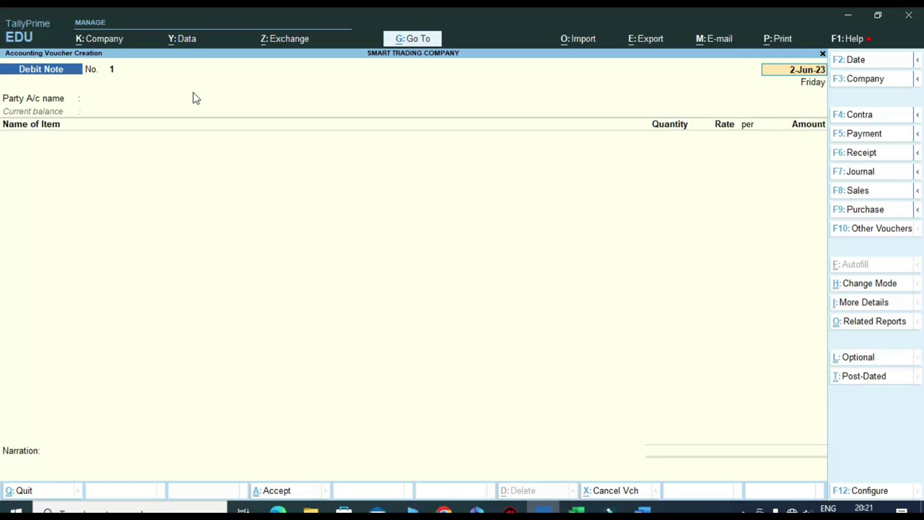
Keep the voucher date, select VIJAY TRADING COMPANY as the party account and leave the dispatch details blank.
key("Return")
type("Vij")
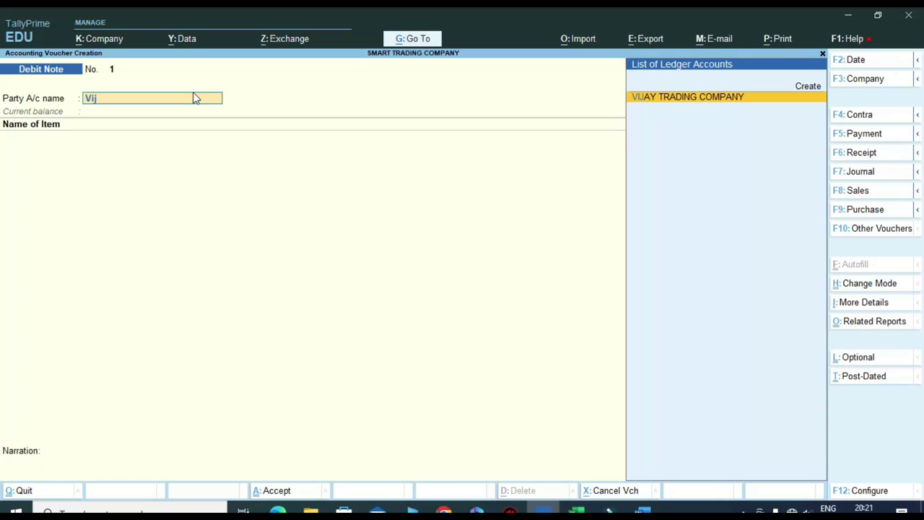
key("Return")
key("Return")
key("Return")
key("Return")
key("Return")
key("Return")
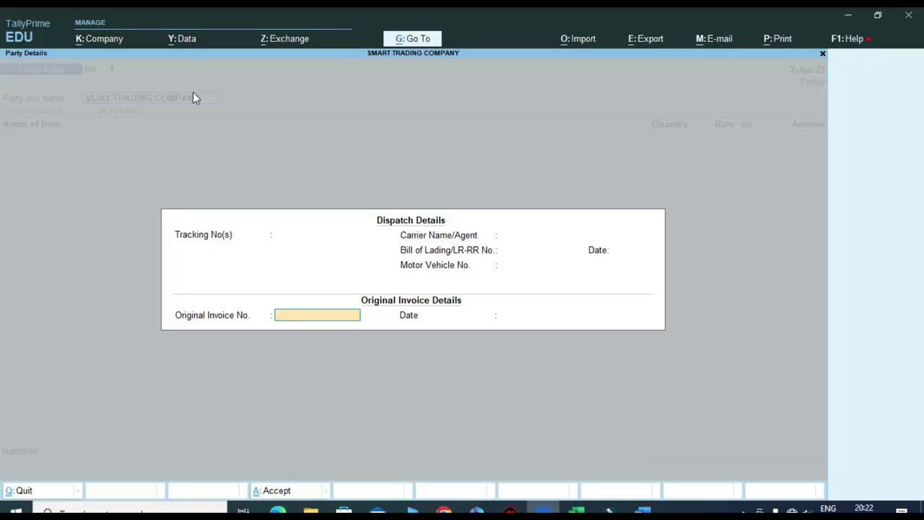
Enter 324 as the original invoice number with 1 May as its date, and accept the party details.
type("324")
key("Return")
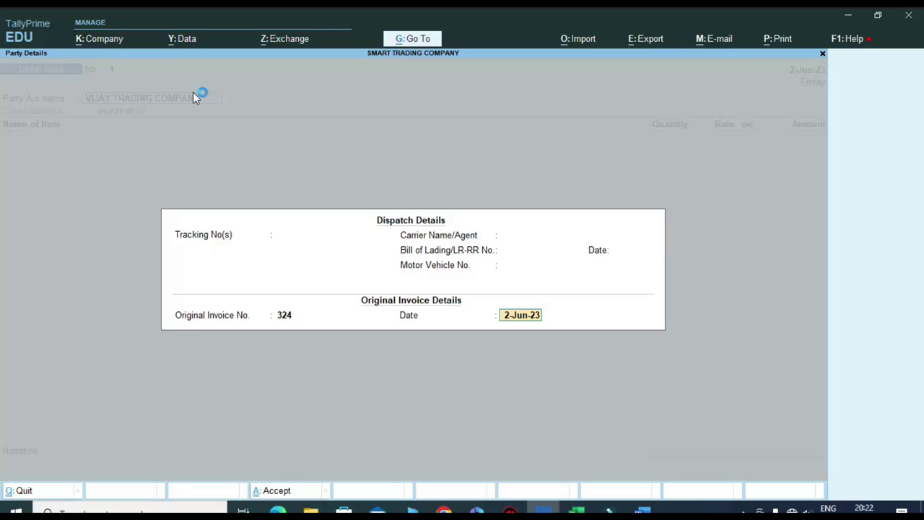
type("1.5.")
type("21")
key("Return")
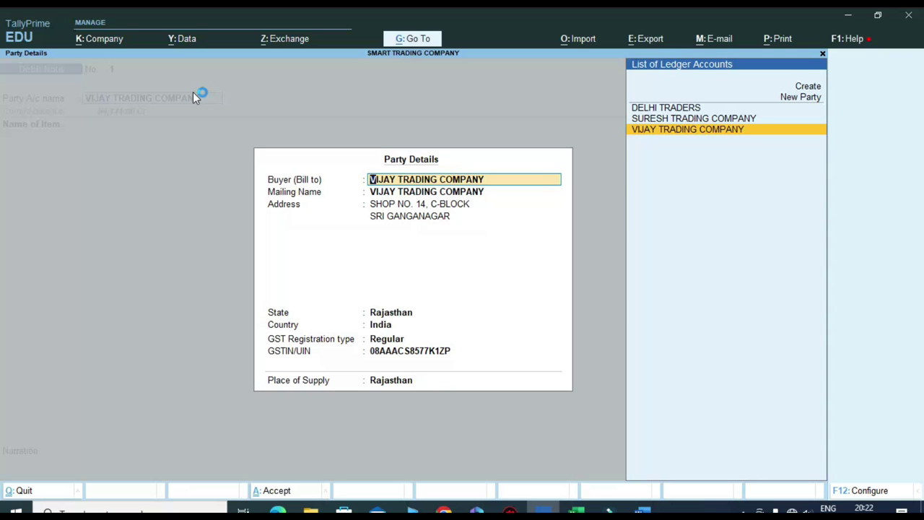
key("ctrl")
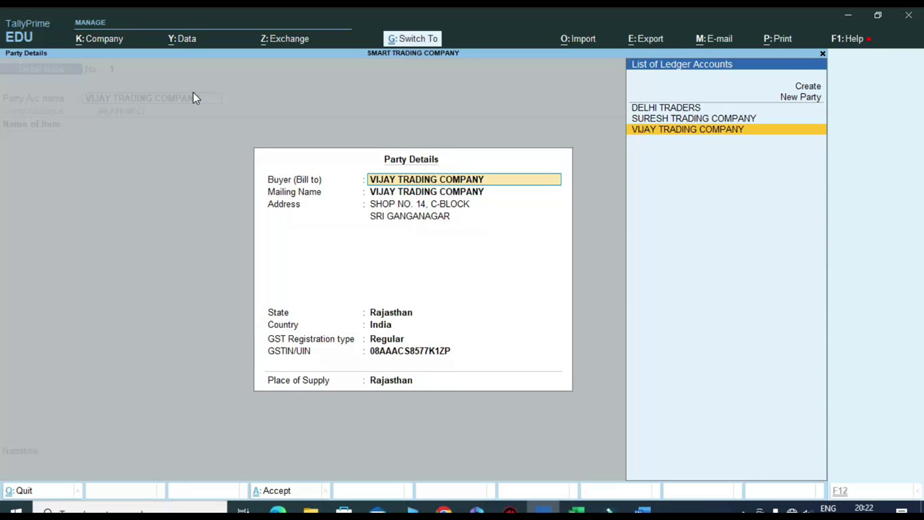
key("ctrl+a")
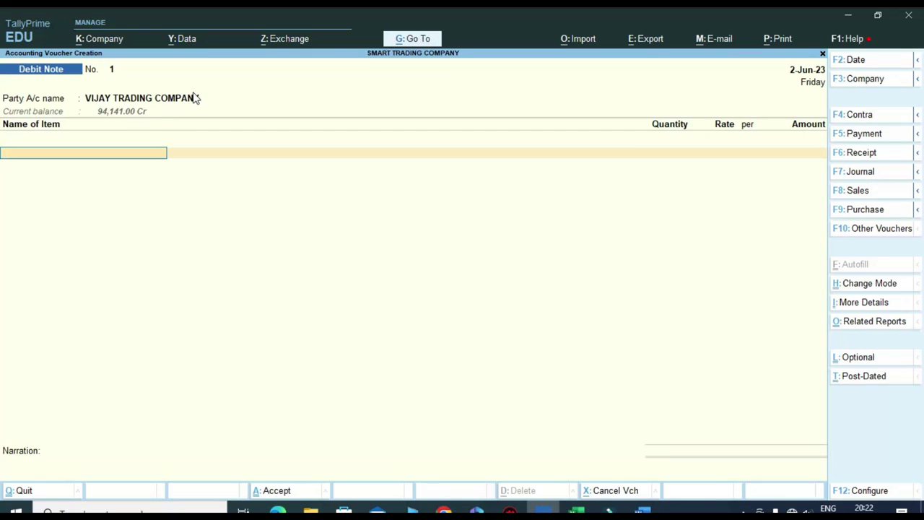
Check the first returned item in the Excel worksheet and add SYSKA LED BLUB 25W with a quantity of 4 to TallyPrime's debit note.
left_click(575, 511)
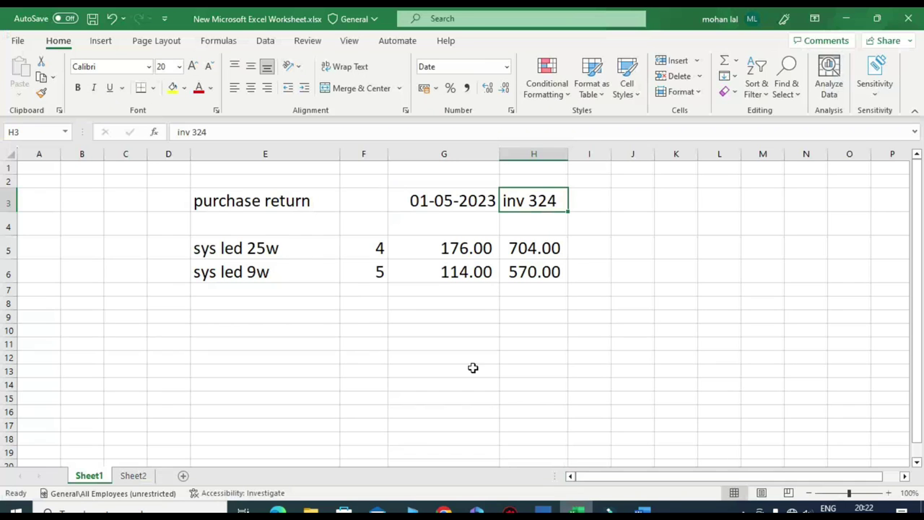
left_click(274, 249)
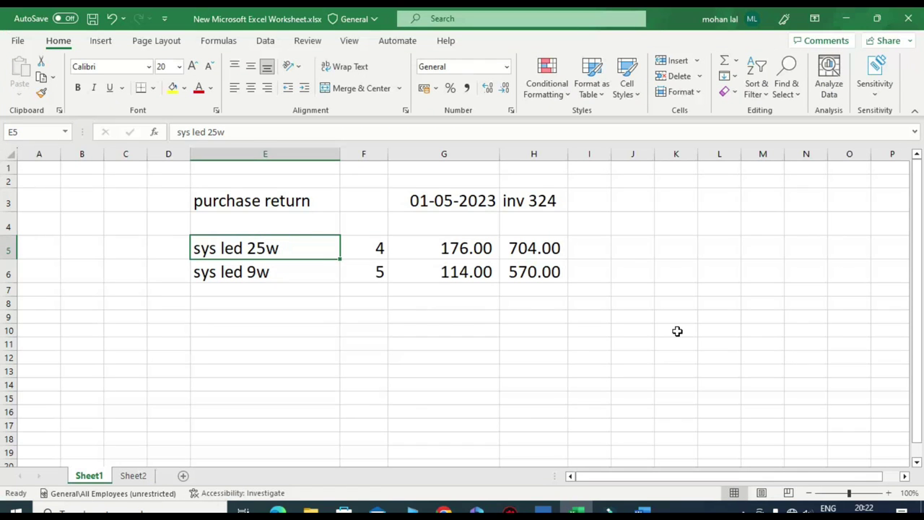
key("alt+Tab")
type("25")
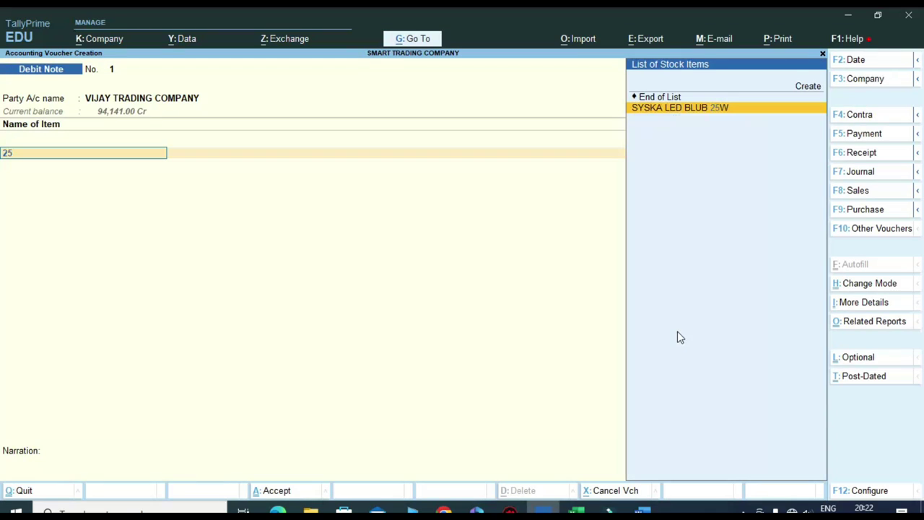
key("Return")
key("alt+Tab")
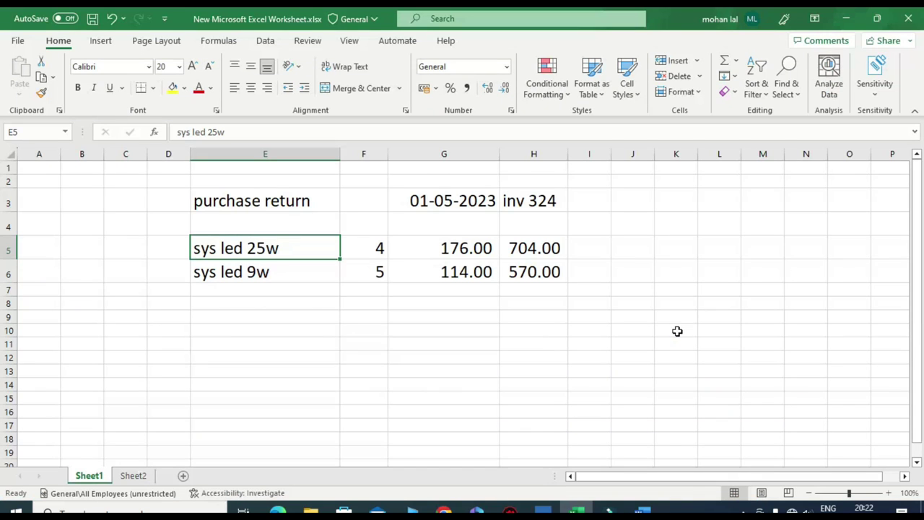
key("alt+Tab")
type("4")
key("Return")
Look up the 25W bulb's rate in the Excel worksheet, enter 176 in TallyPrime and accept the item line.
key("alt+Tab")
left_click(442, 248)
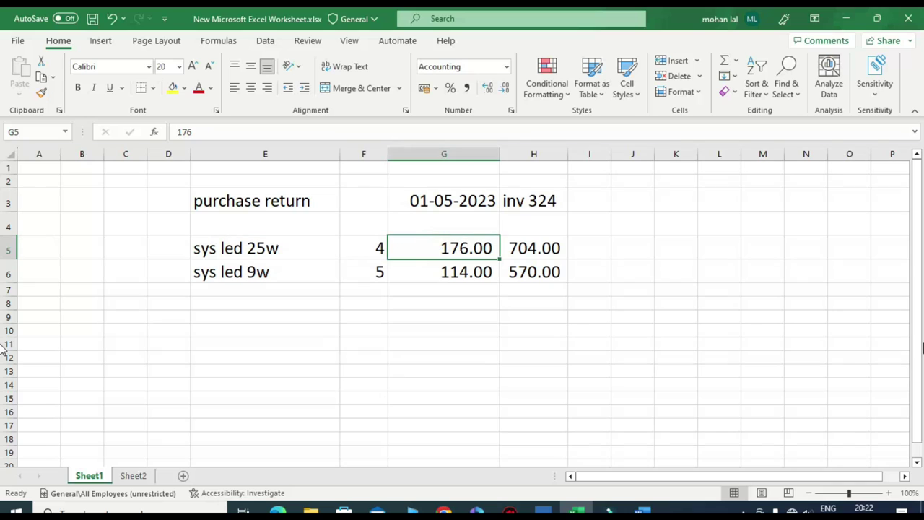
key("alt+Tab")
type("176")
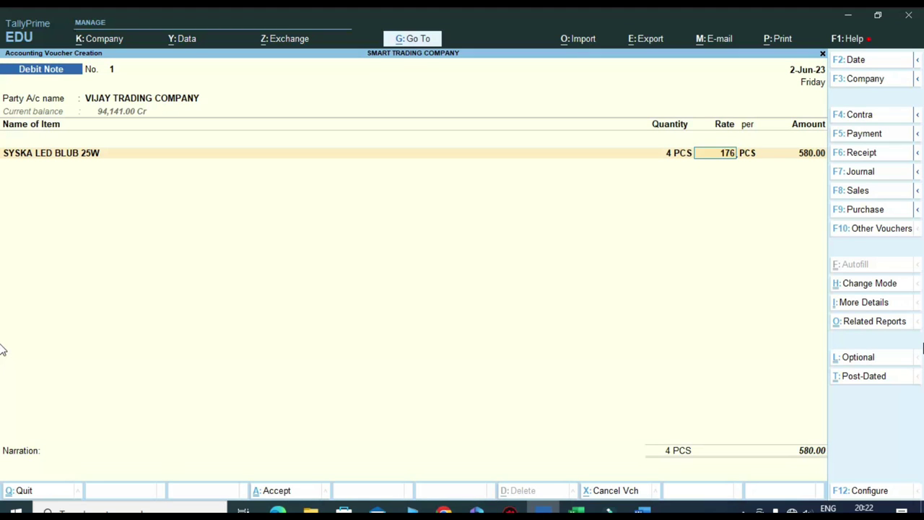
key("Return")
key("Return")
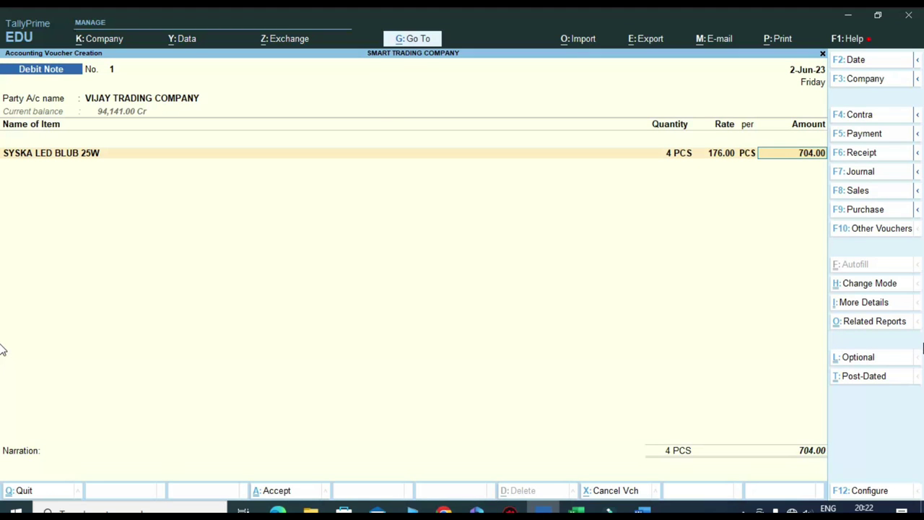
key("Return")
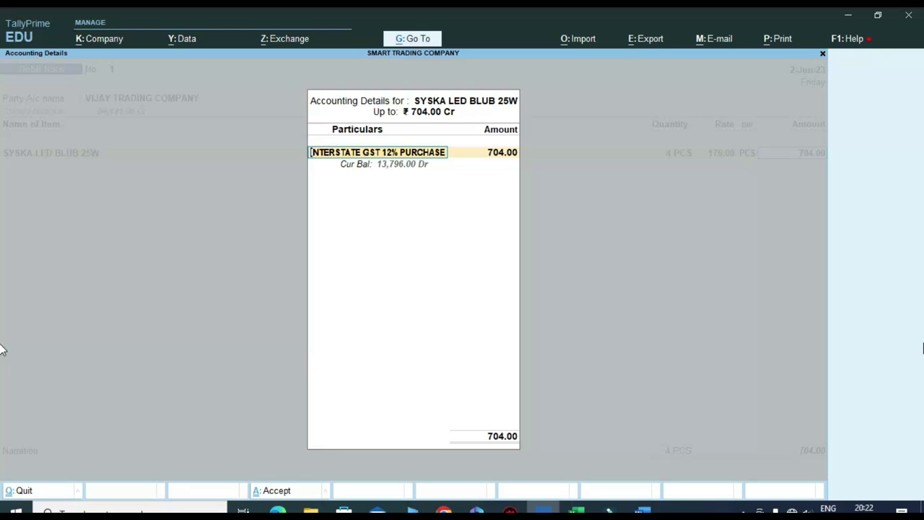
Clear the suggested purchase ledger and create a new one named ELE GOODS GST 18% PUR RETURN, without an alias.
key("BackSpace")
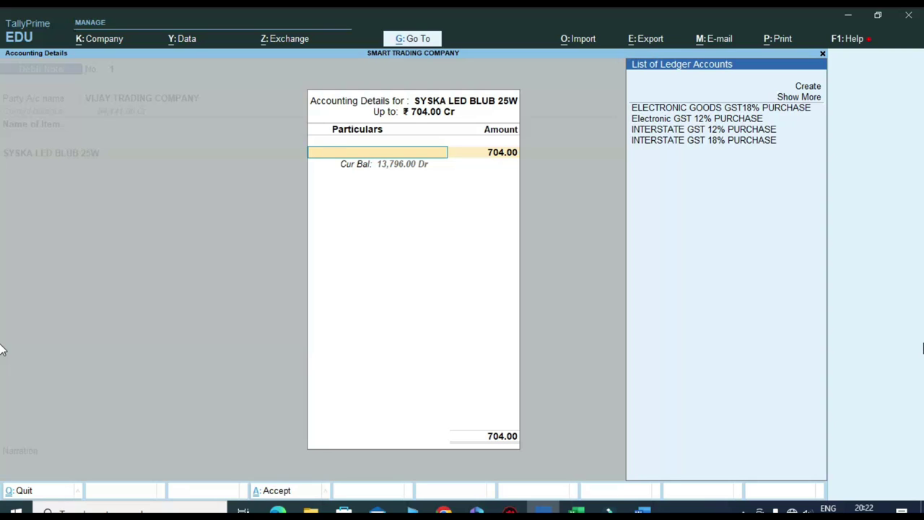
key("alt+c")
type("E")
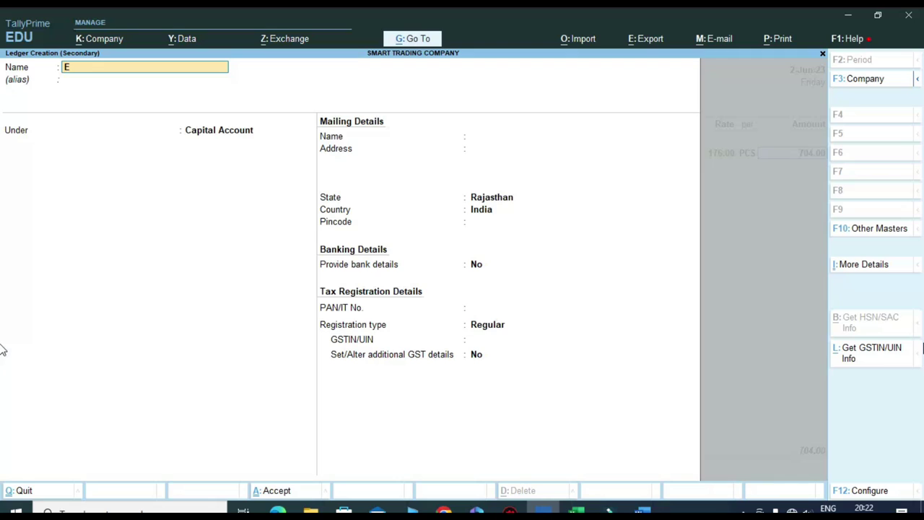
type("le Goo")
key("BackSpace")
key("BackSpace")
key("BackSpace")
key("BackSpace")
key("BackSpace")
key("BackSpace")
type("ELE GODS")
key("BackSpace")
key("BackSpace")
type("ODS GST 18%")
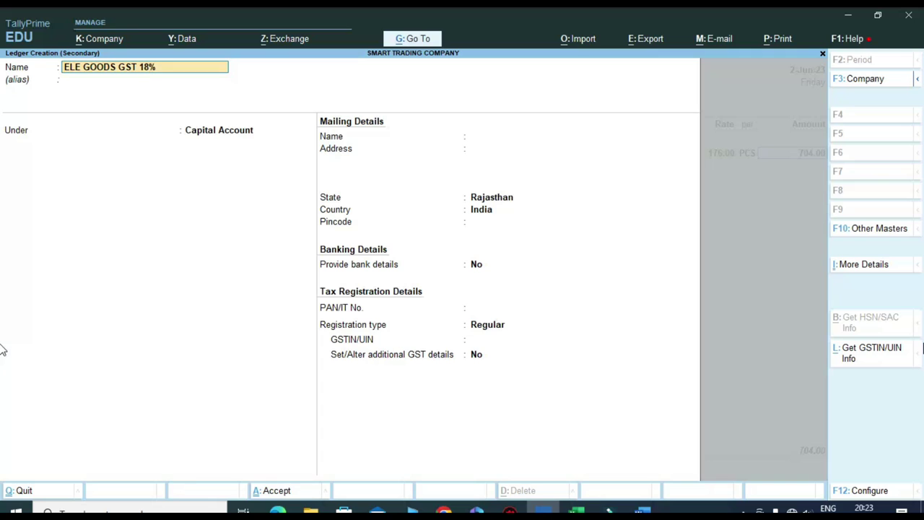
type(" PUR RETURN")
key("Return")
key("Return")
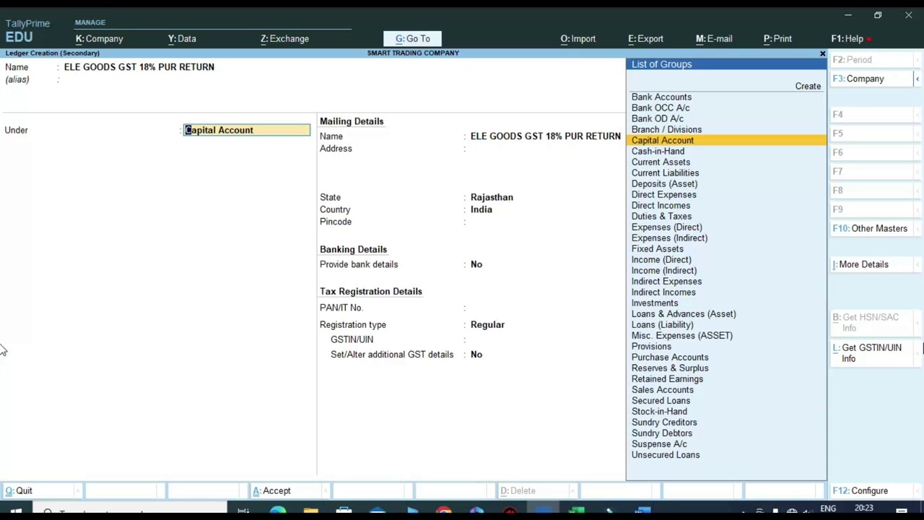
Put the new ledger under Purchase Accounts, set its type of supply to Goods, keep the other defaults and save it.
type("PUR")
key("Return")
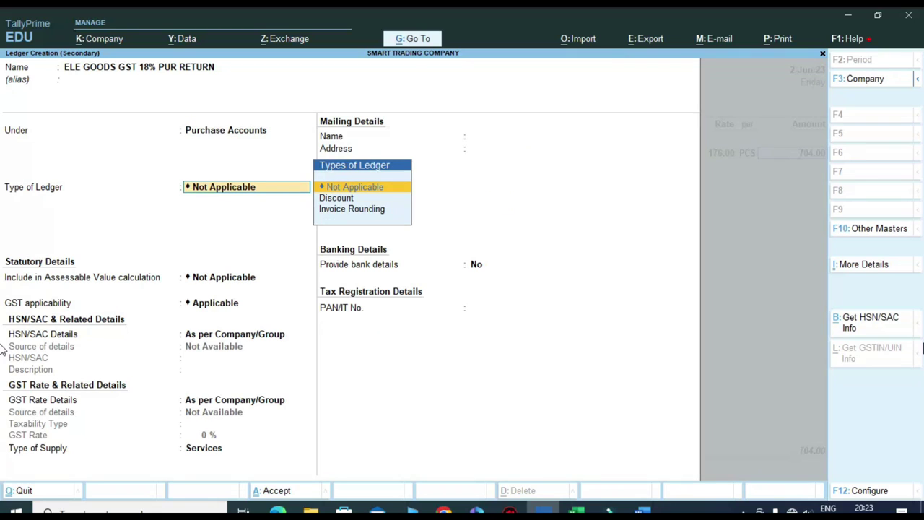
key("Return")
key("Return")
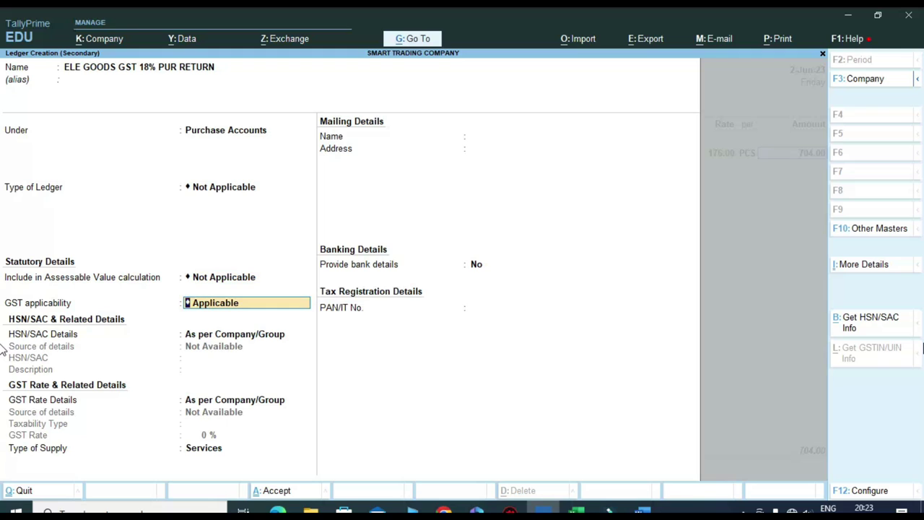
key("Return")
key("Return")
key("Return")
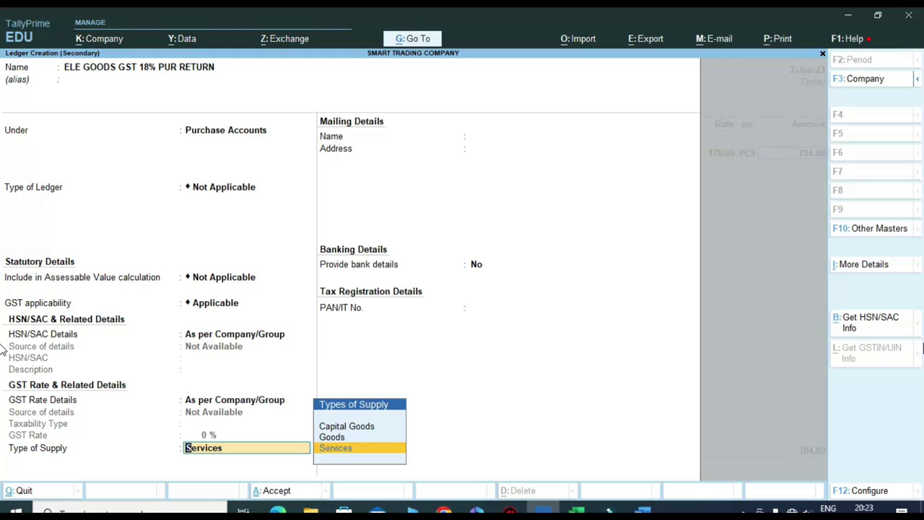
key("Up")
key("Return")
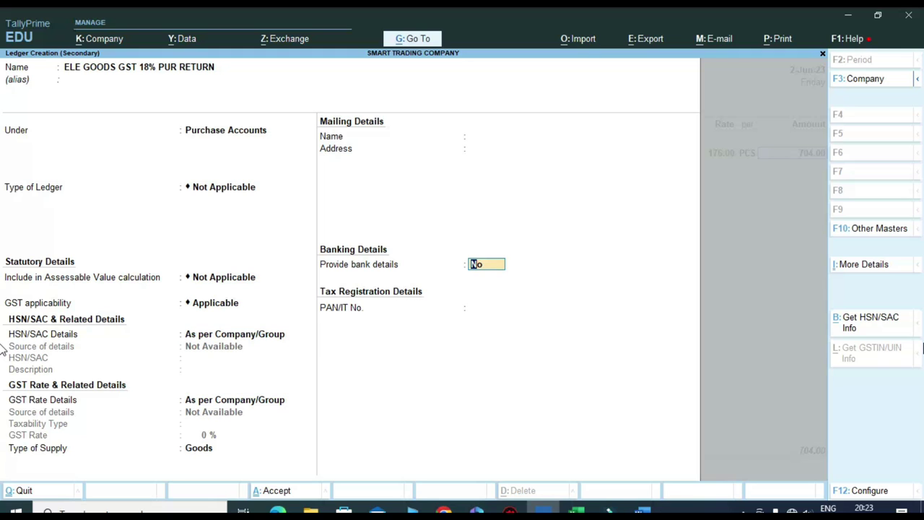
key("Return")
key("Return")
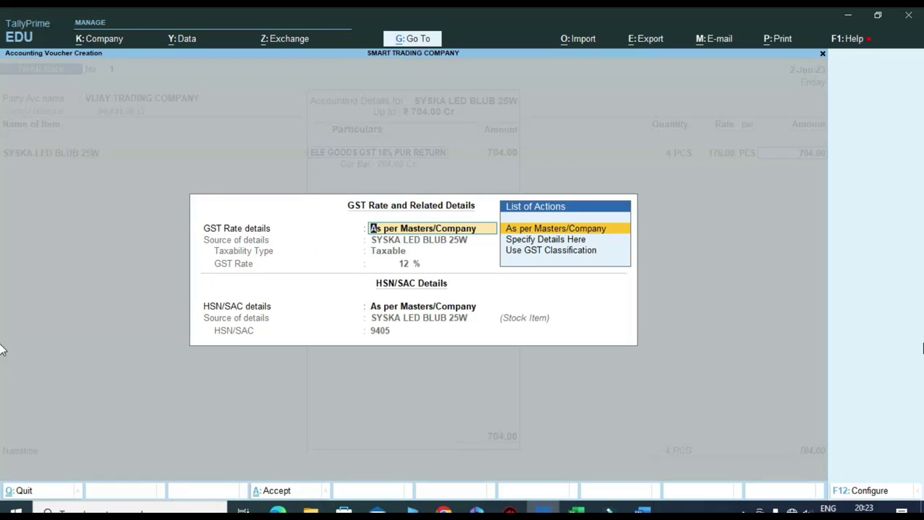
Rename the return ledger ELE GOODS GST 12% PUR RETURN and accept it as the 25W bulb's accounting allocation.
key("Return")
key("ctrl+Return")
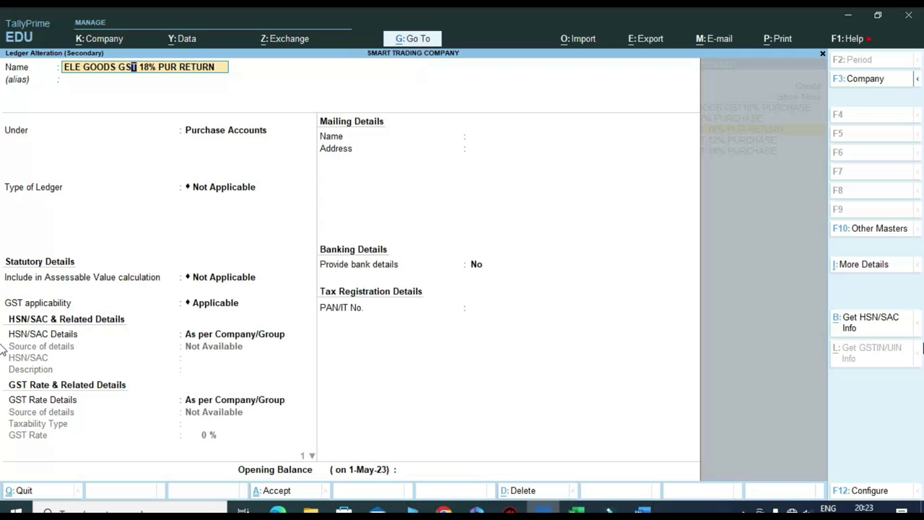
key("Delete")
type("2")
key("Return")
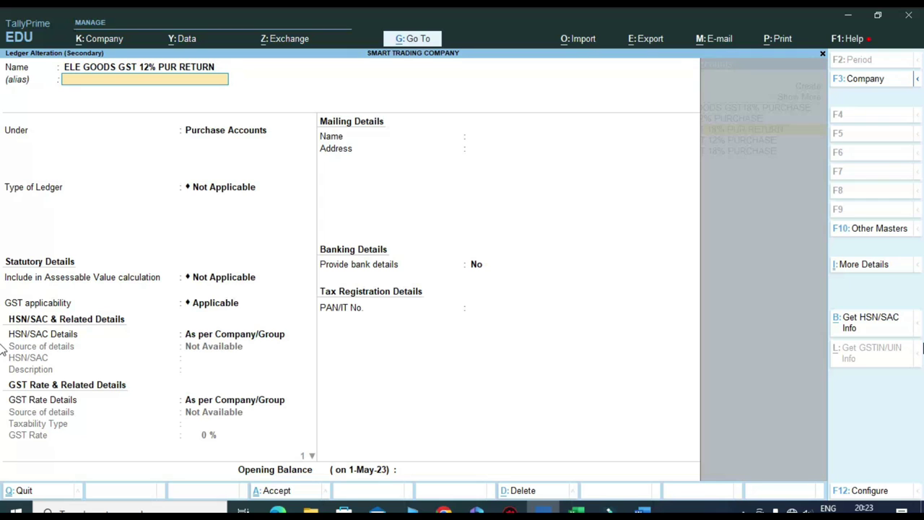
key("ctrl+a")
key("Return")
key("Return")
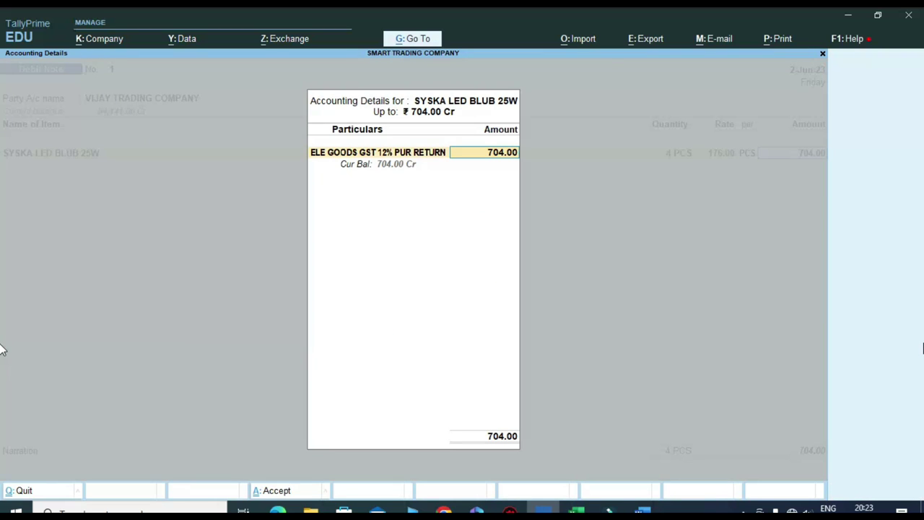
key("Return")
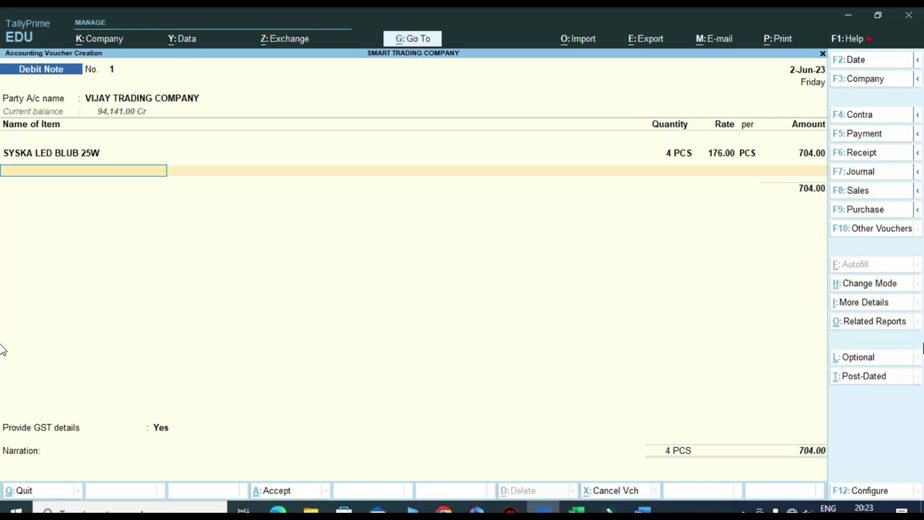
Check the second returned item in the Excel worksheet and select SYSKA LED BLUB 9W in TallyPrime's debit note.
left_click(575, 511)
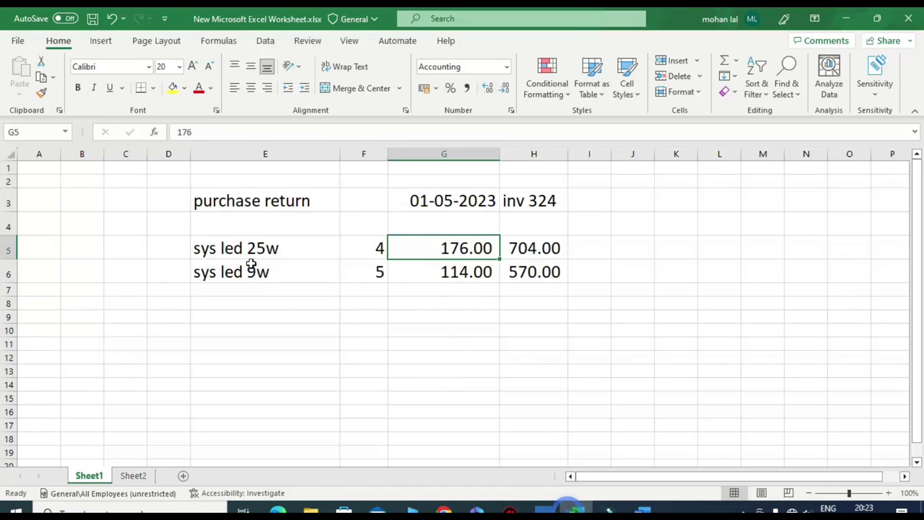
left_click(257, 271)
key("alt+Tab")
type("9")
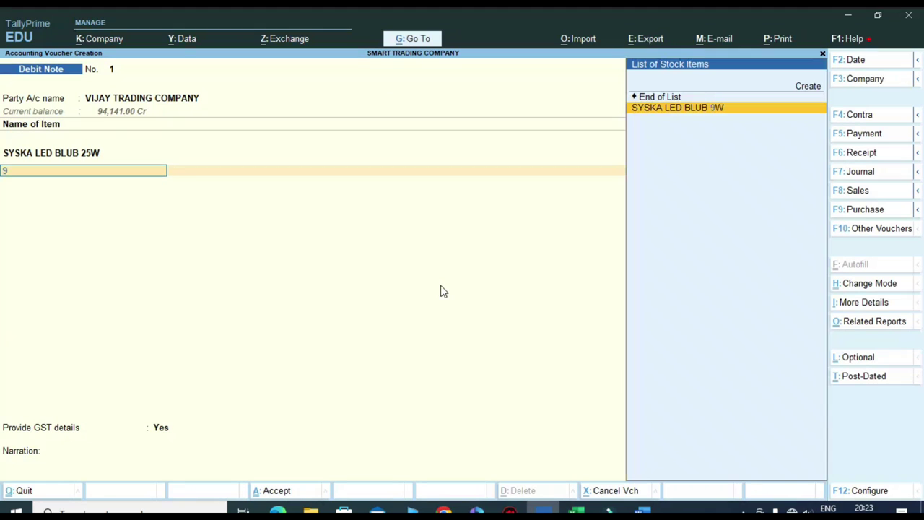
key("Return")
Confirm the 9W bulb's figures in the Excel worksheet and enter quantity 5 and rate 114 in TallyPrime.
key("alt+Tab")
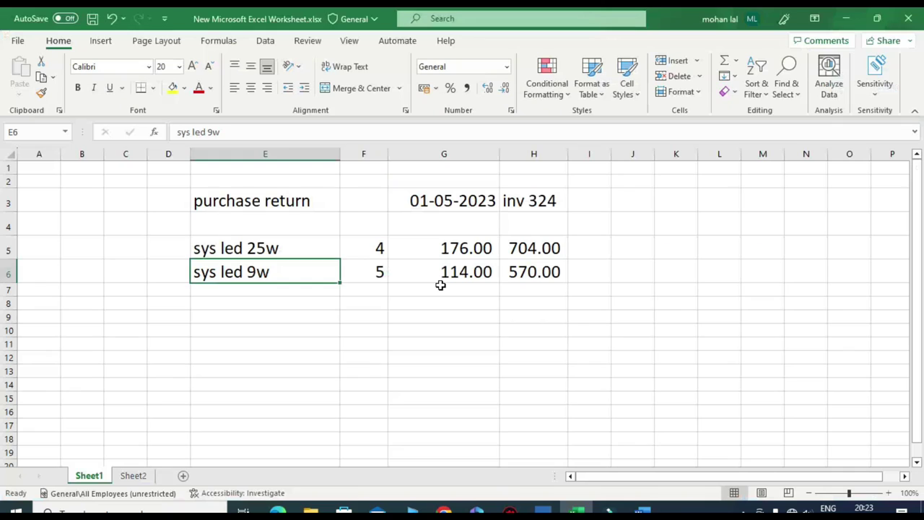
key("alt+Tab")
type("5")
key("Return")
type("114")
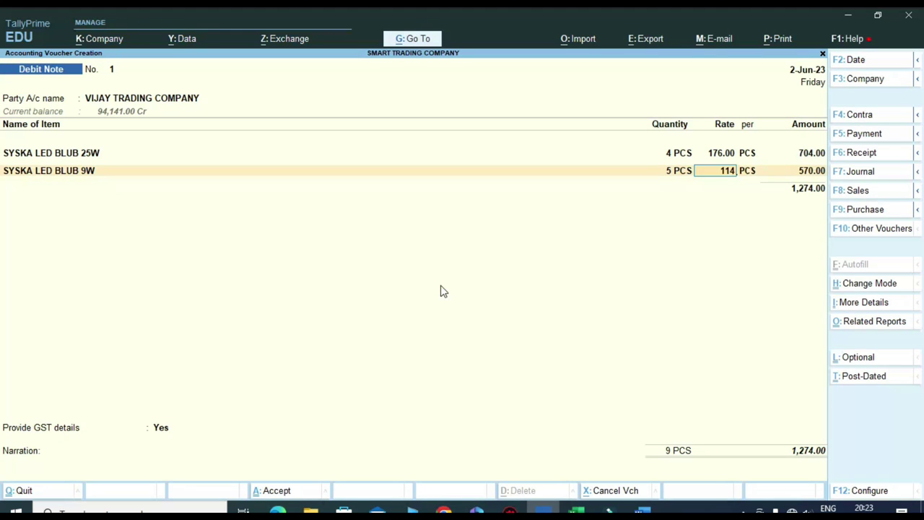
key("Return")
key("Return")
key("Return")
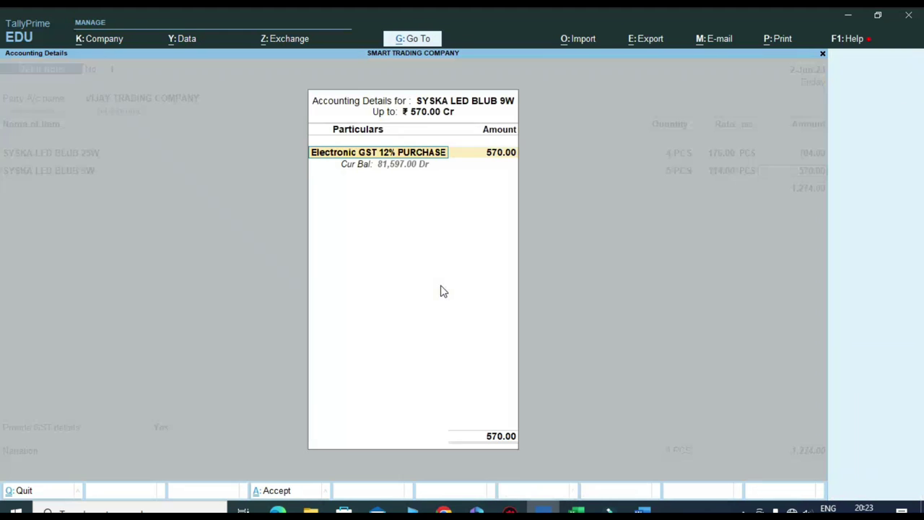
Allocate the 9W bulb to ELE GOODS GST 12% PUR RETURN, keeping GST and HSN/SAC details as per Masters/Company.
type("PUR")
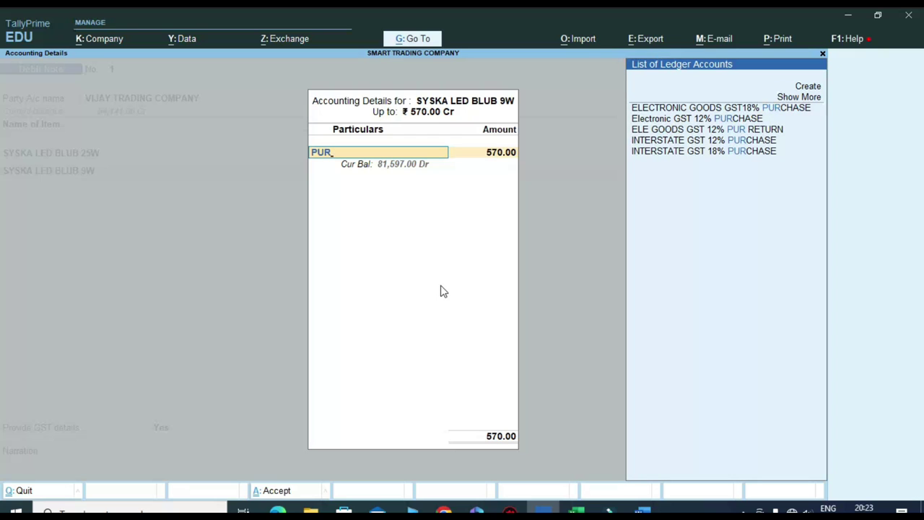
key("Down")
key("Down")
key("Return")
key("Return")
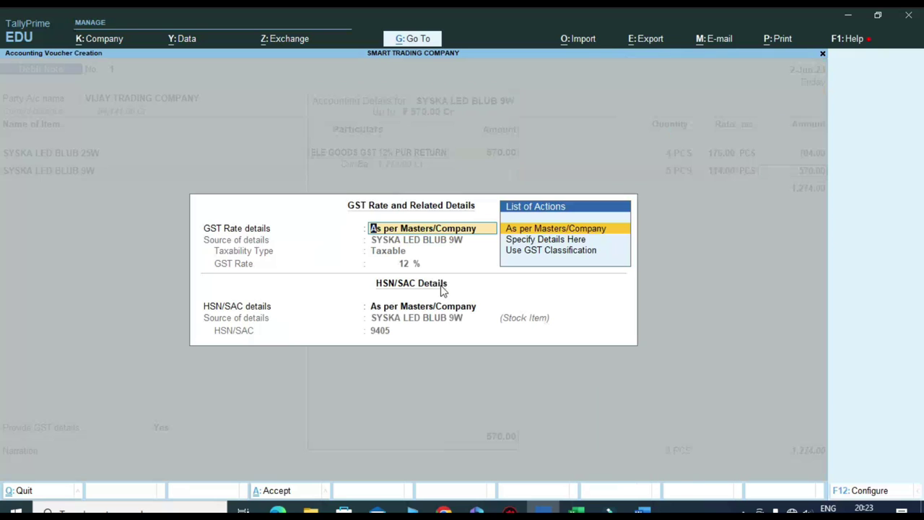
key("Return")
key("Return")
key("Return")
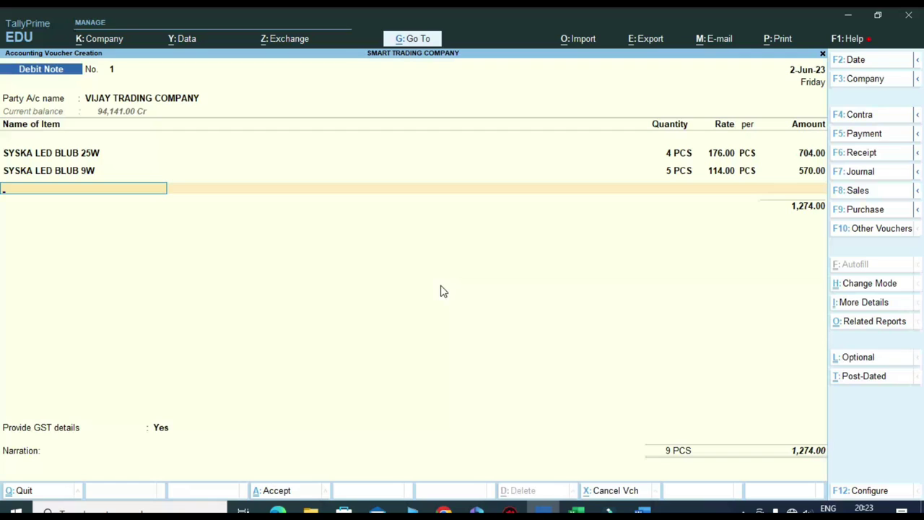
End the item list and add the CGST TAX and SGST TAX ledgers with their calculated amounts.
key("Return")
type("cg")
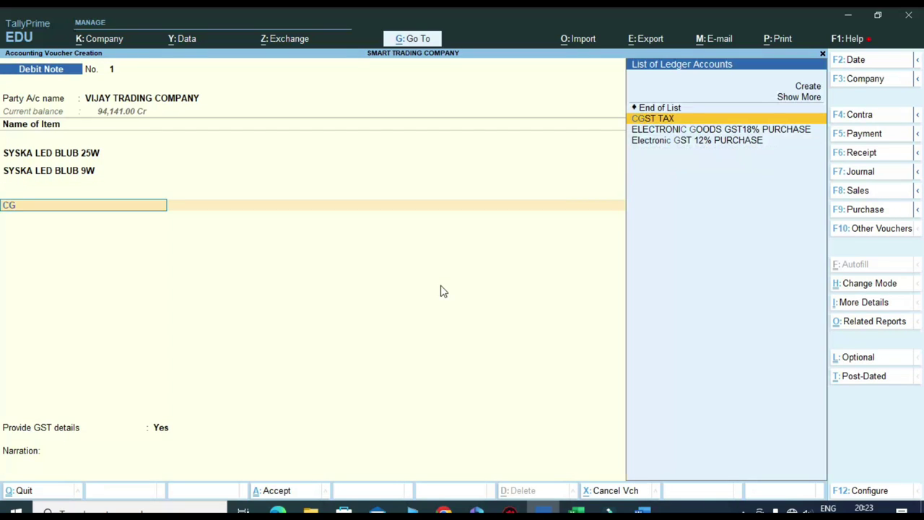
key("Return")
key("Return")
type("sg")
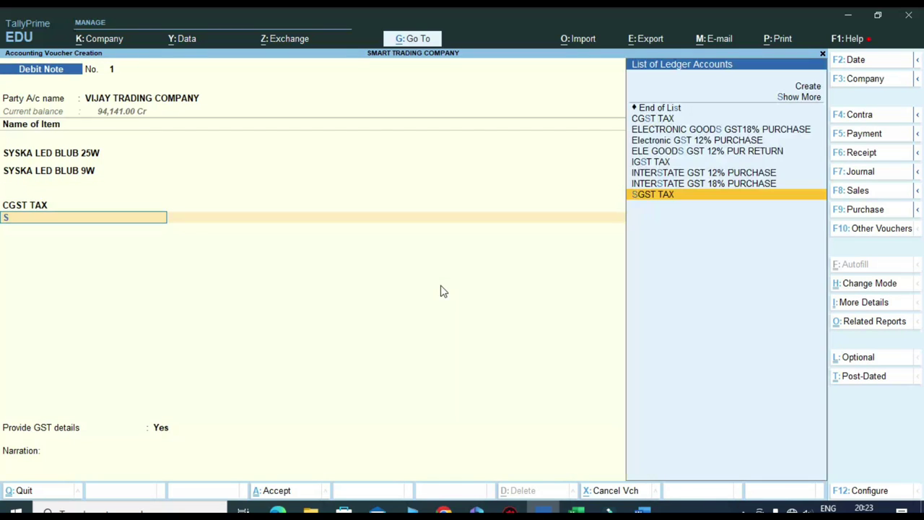
key("Return")
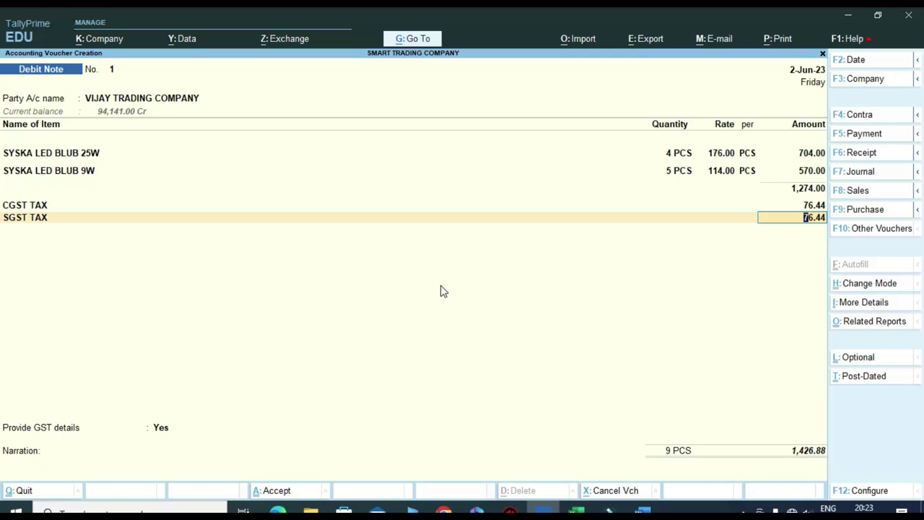
key("Return")
key("Return")
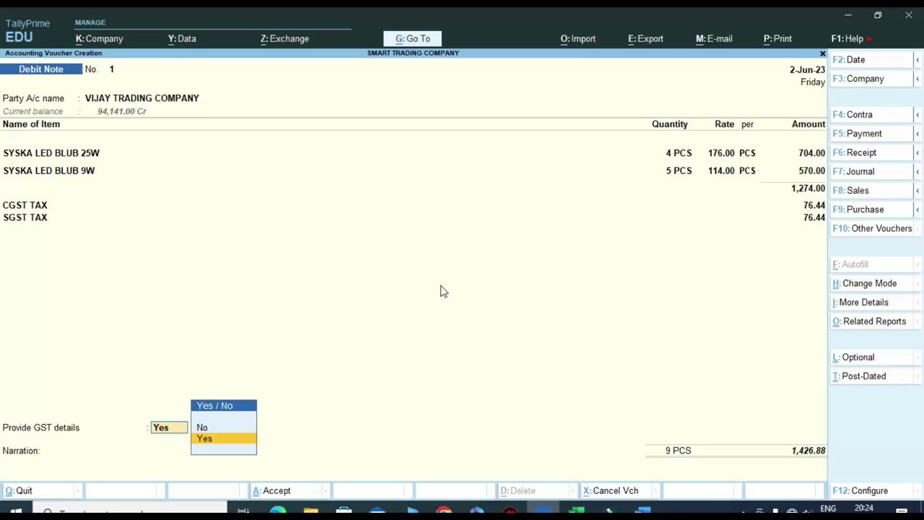
Provide GST details for the debit note and select 07-Others as the reason for issuing it.
key("Return")
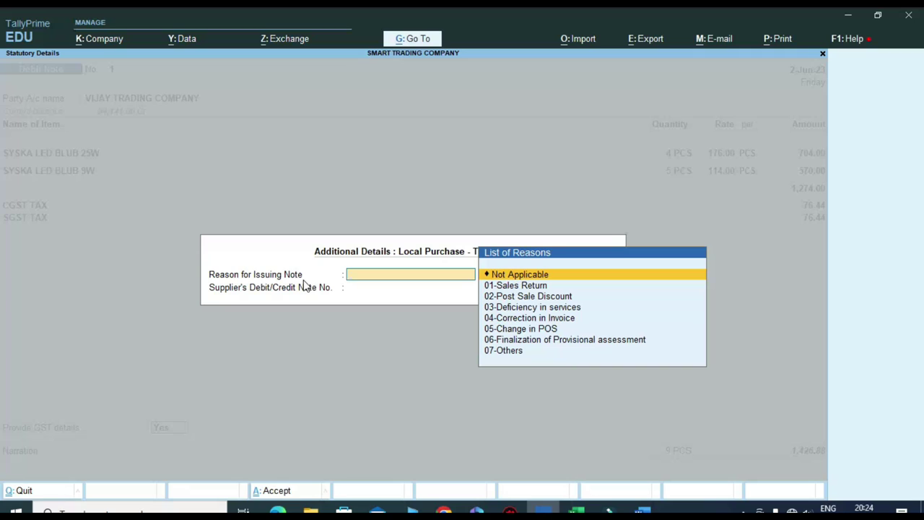
key("Down")
key("Down")
key("Down")
key("Down")
key("Down")
key("Down")
key("Down")
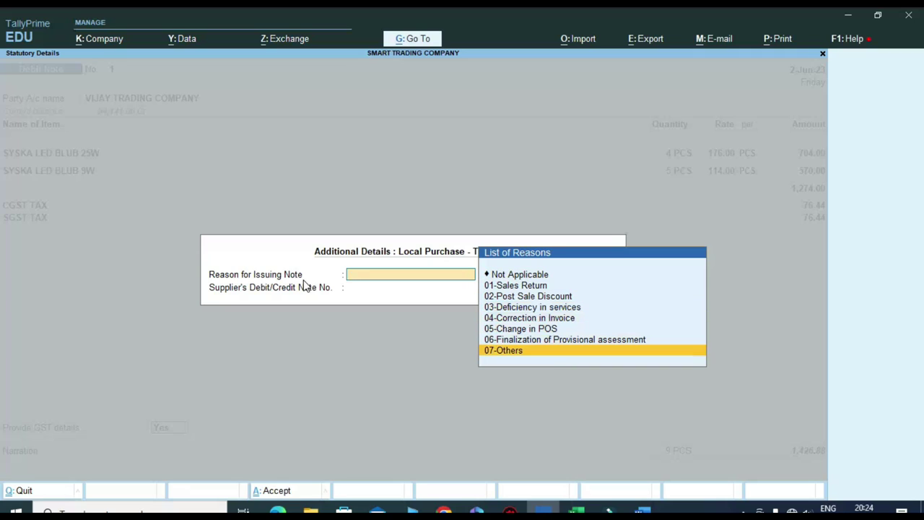
key("Return")
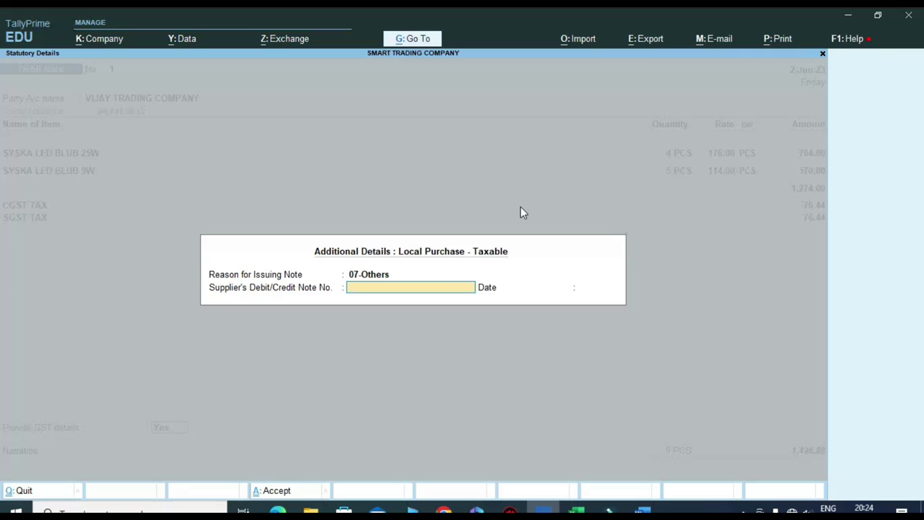
Consult the supplier's credit note PDF in Edge, and accept TallyPrime's additional details with the supplier's note number and date blank.
key("Return")
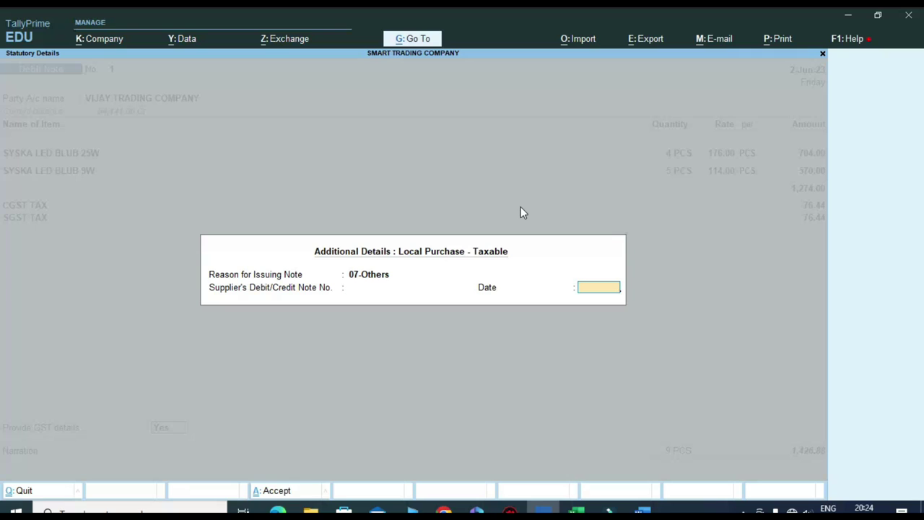
left_click(277, 511)
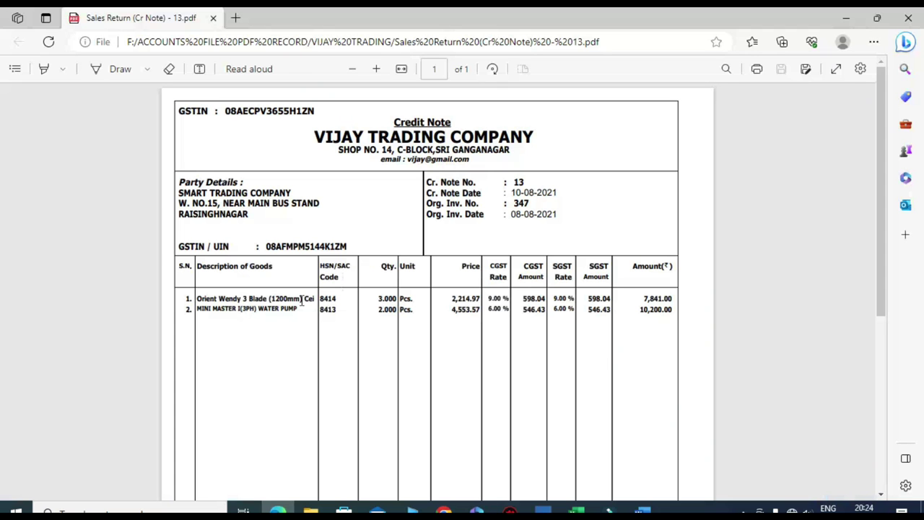
left_click(543, 509)
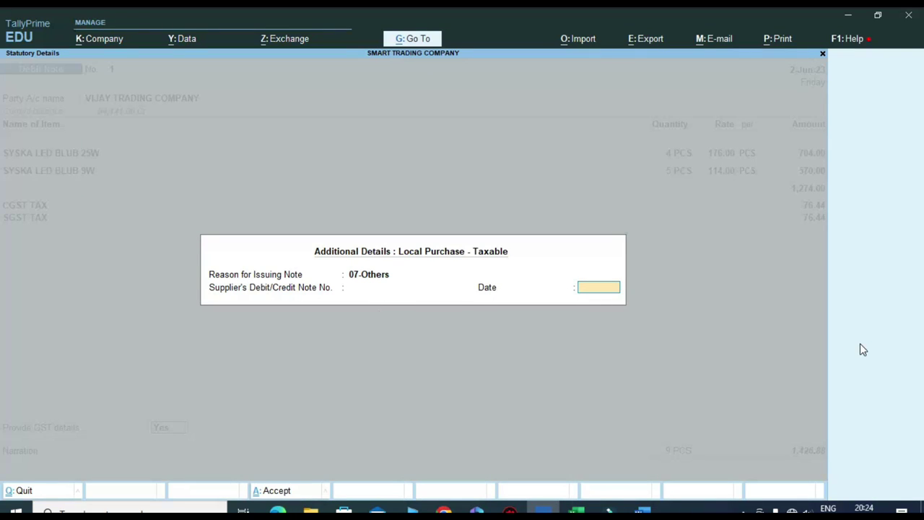
key("Return")
key("Return")
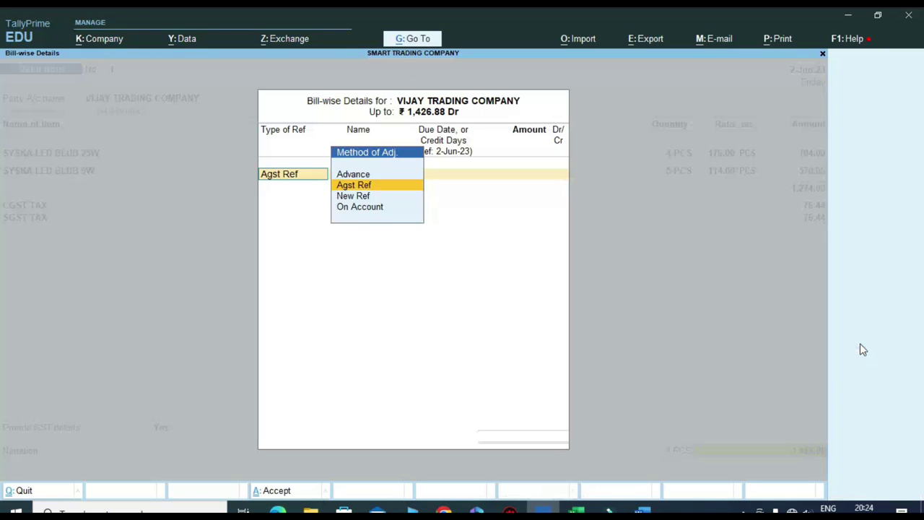
Adjust the party's bill-wise amount using Agst Ref and save the debit note without a narration.
key("Return")
key("Return")
key("Return")
key("Return")
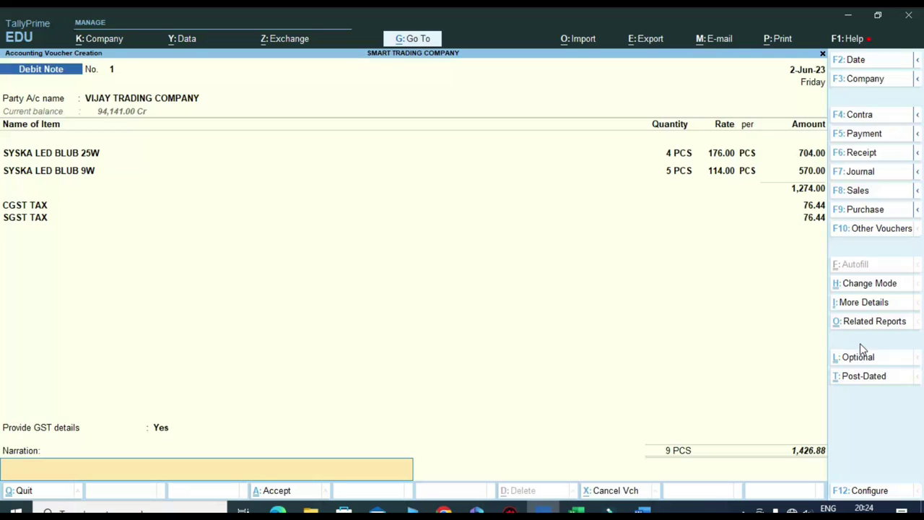
key("Return")
key("Return")
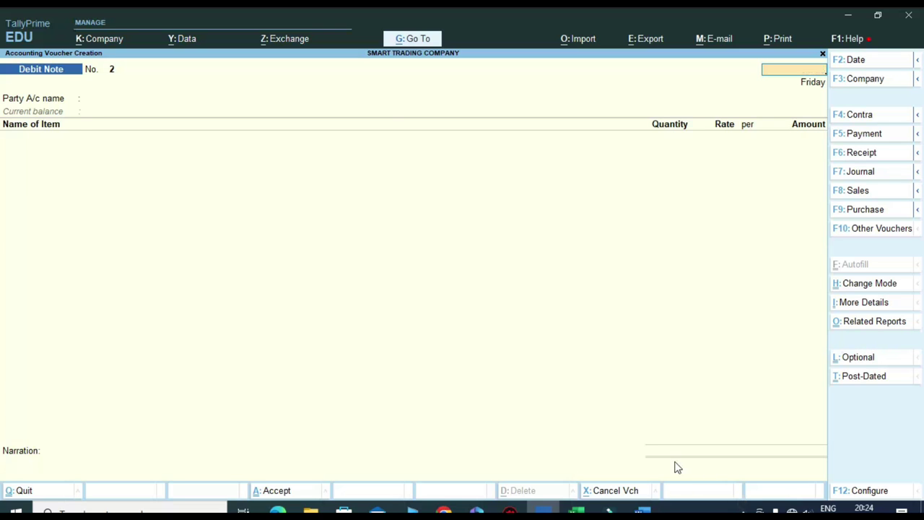
Display the ledger vouchers of SURESH TRADING COMPANY with the period starting 1-4-23.
key("Escape")
type("dalS")
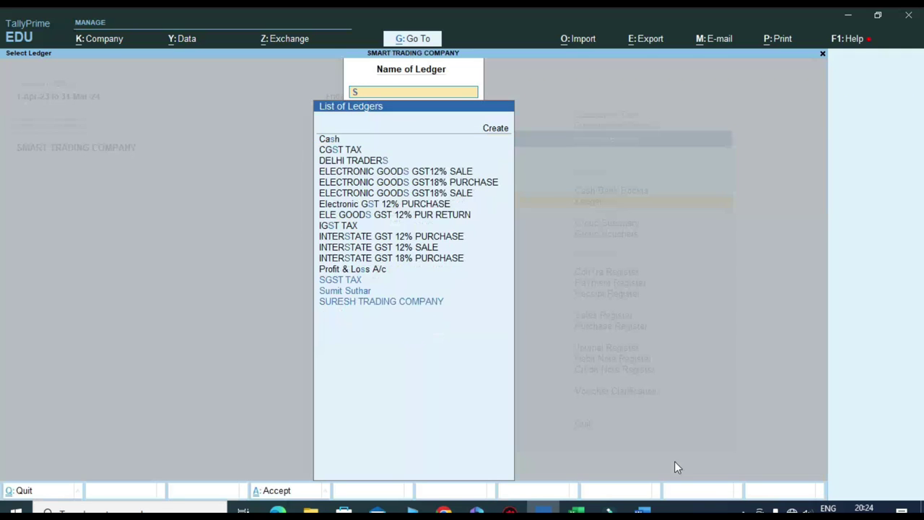
type("U")
key("Return")
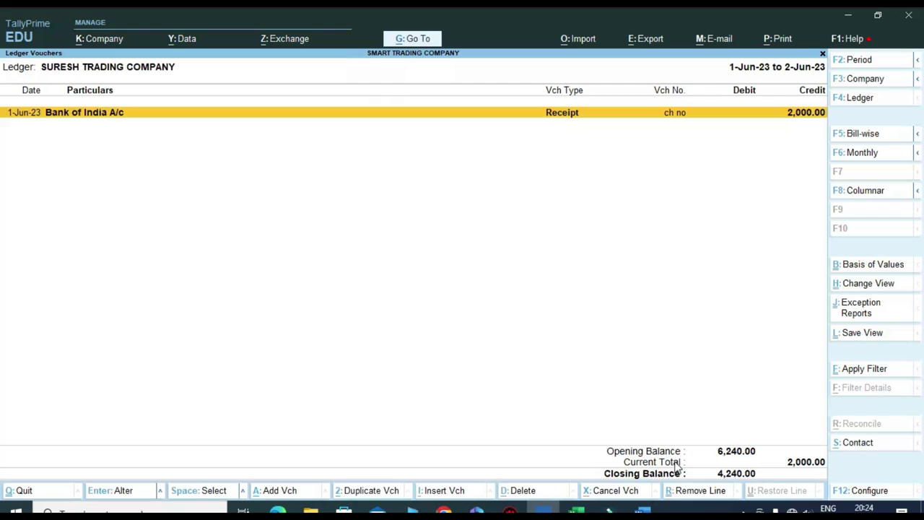
key("F2")
type("1-4-23")
key("Return")
key("Return")
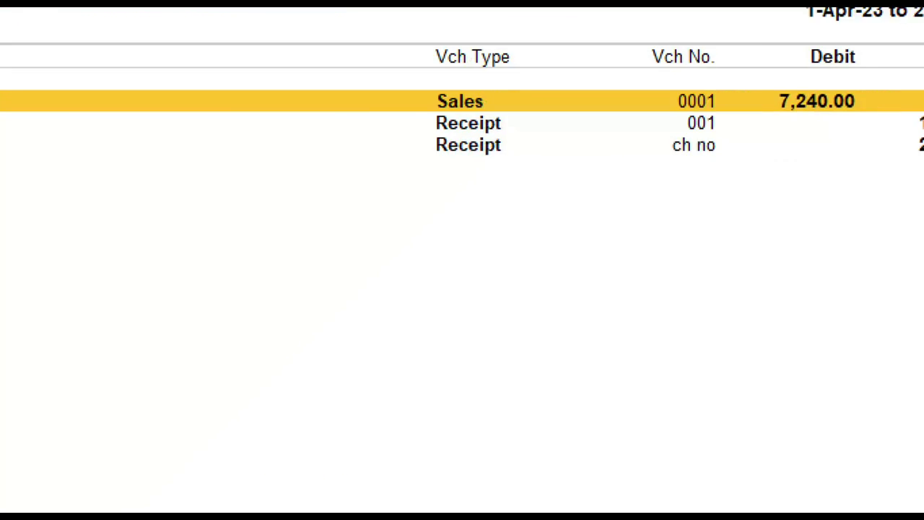
Examine the items, quantities and rates in sales voucher 0001 and close it without saving.
left_click_drag(398, 80, 819, 149)
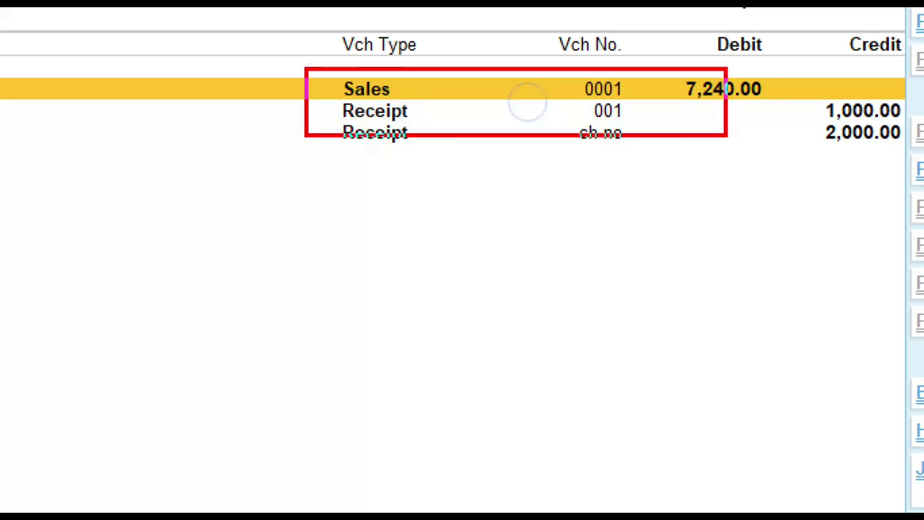
left_click_drag(727, 136, 809, 107)
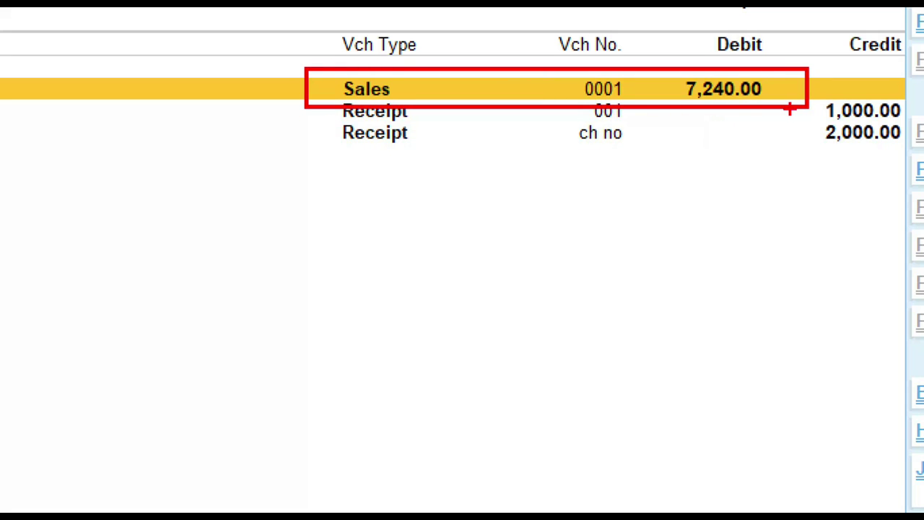
key("Return")
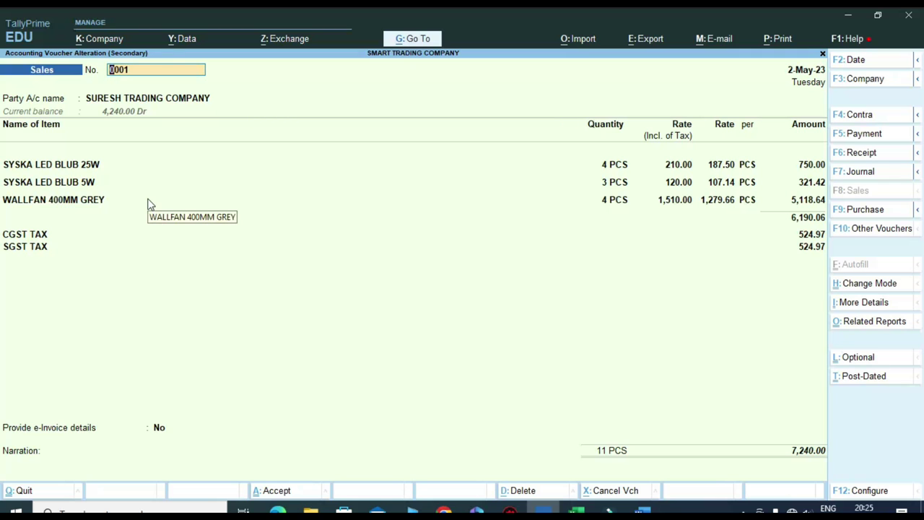
key("Escape")
key("y")
key("Escape")
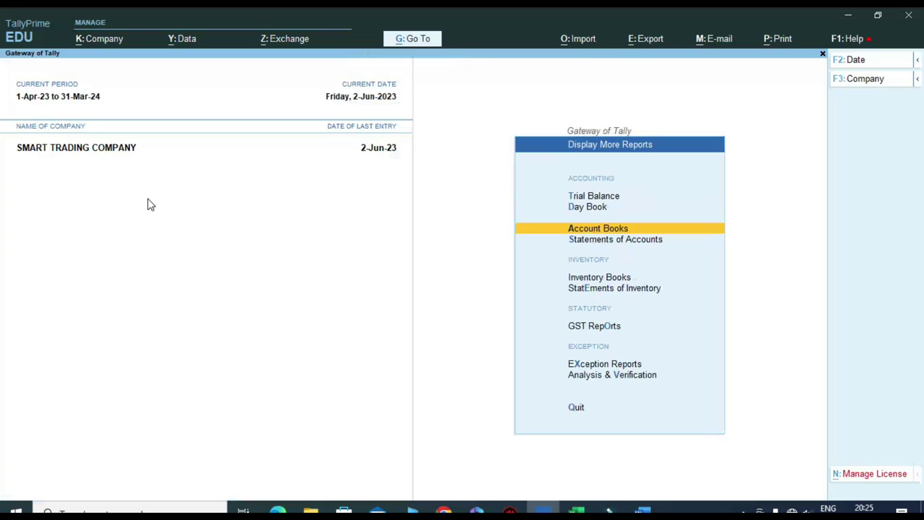
Start a credit note voucher dated 2-Jun-23 with SURESH TRADING COMPANY as the party account.
key("Escape")
key("v")
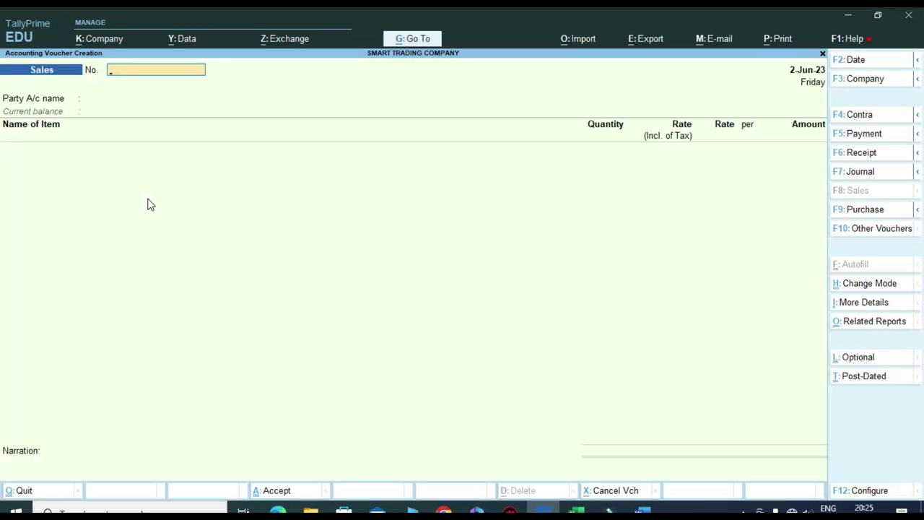
key("alt+F6")
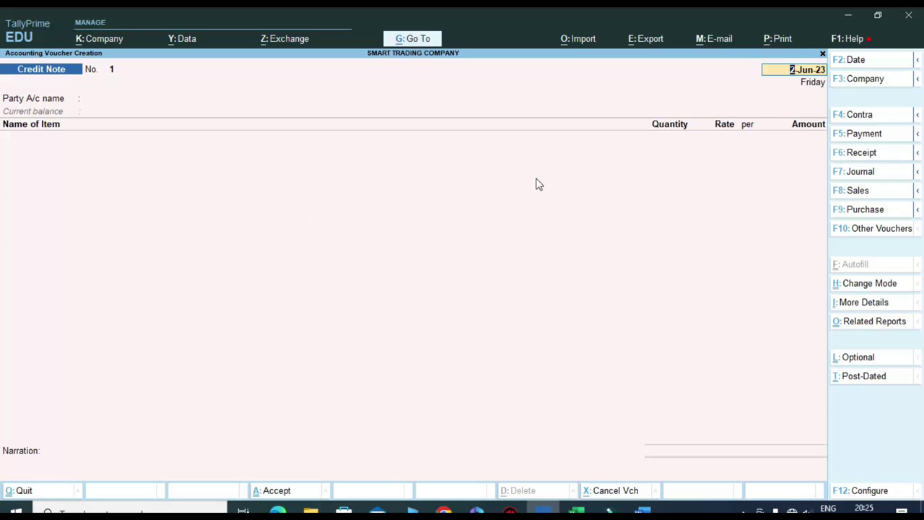
key("Return")
type("SU")
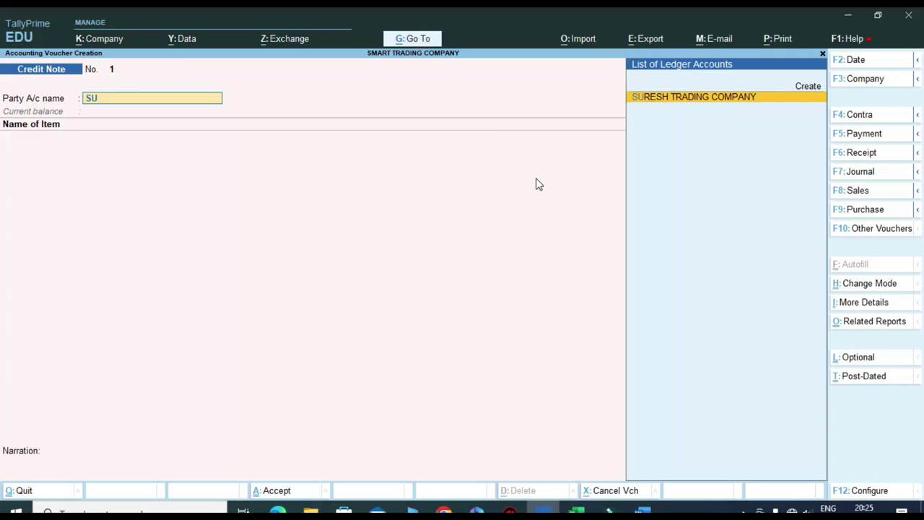
key("Return")
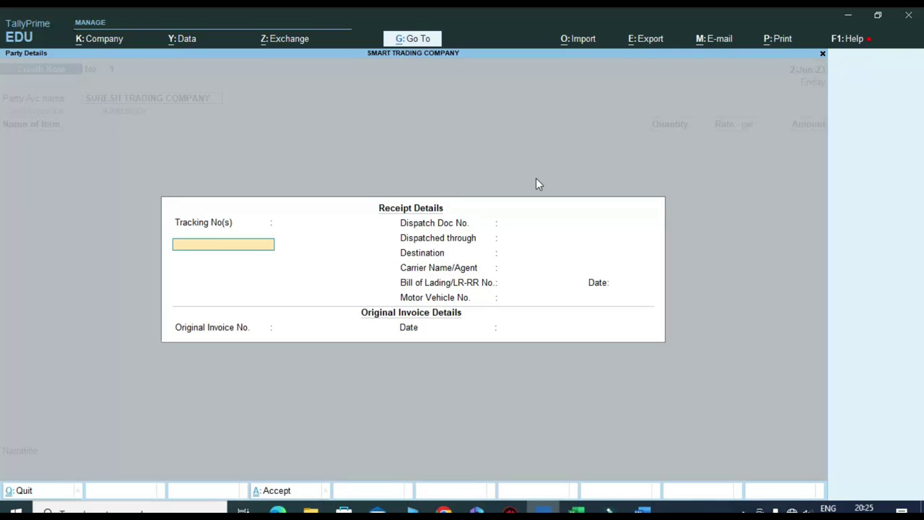
Leave the receipt details blank up to Original Invoice No. and check the sale return's invoice number and date in Excel's Sheet2.
key("Return")
key("Return")
key("Return")
key("Return")
key("Return")
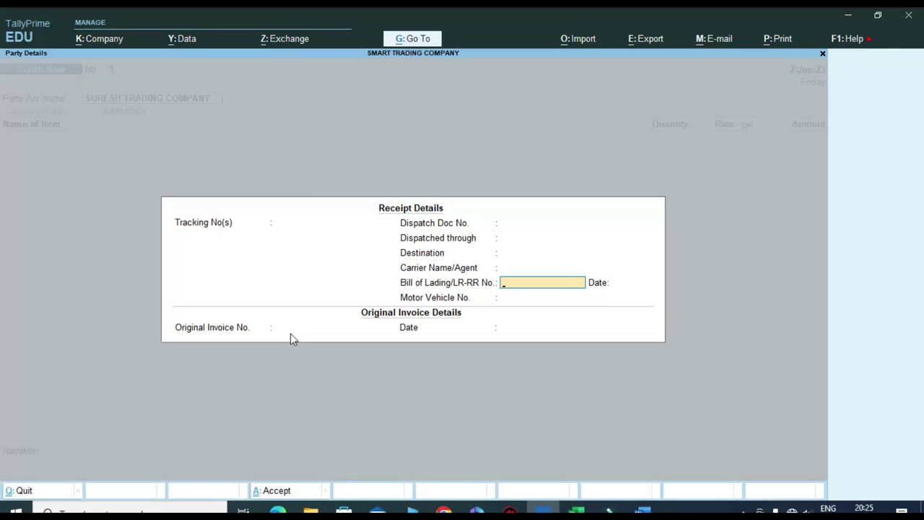
left_click(293, 332)
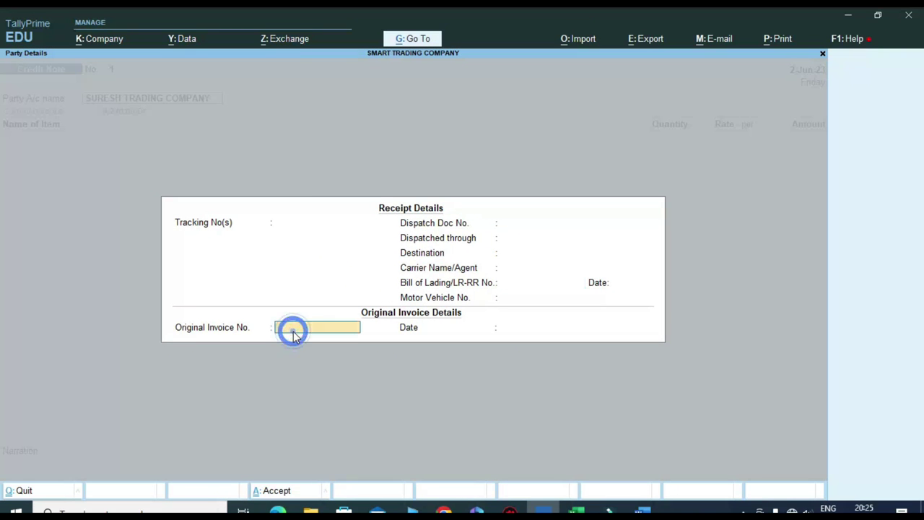
left_click(578, 510)
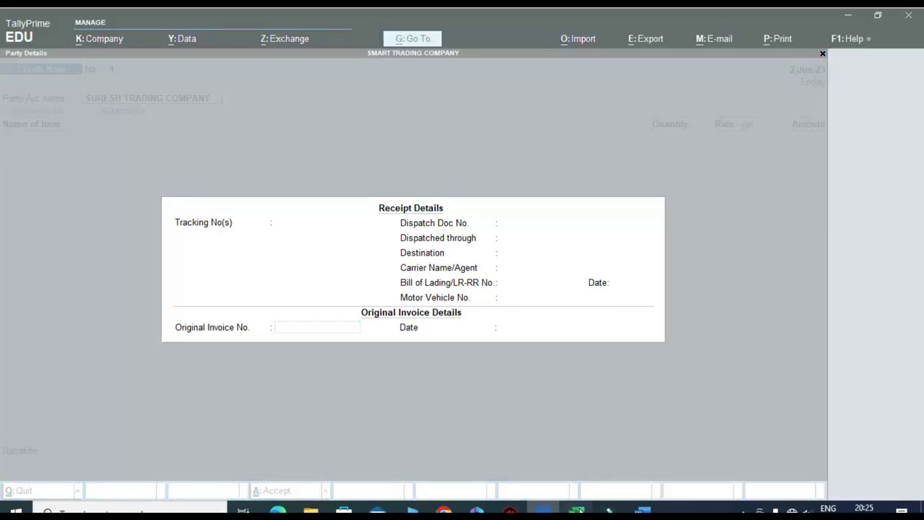
left_click(137, 476)
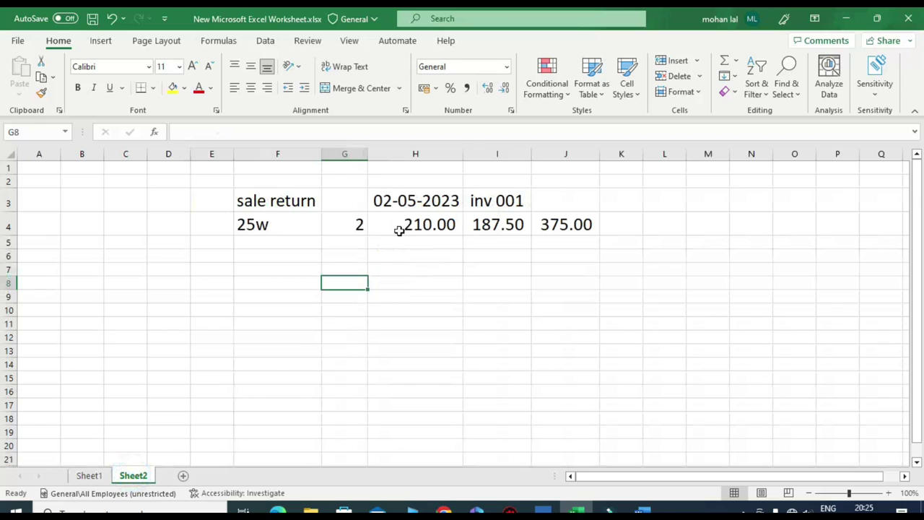
left_click(481, 202)
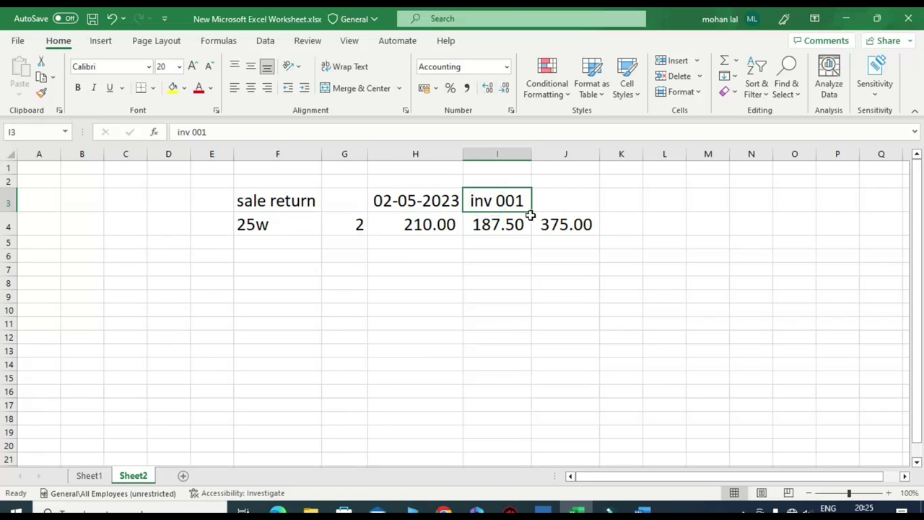
left_click(410, 202)
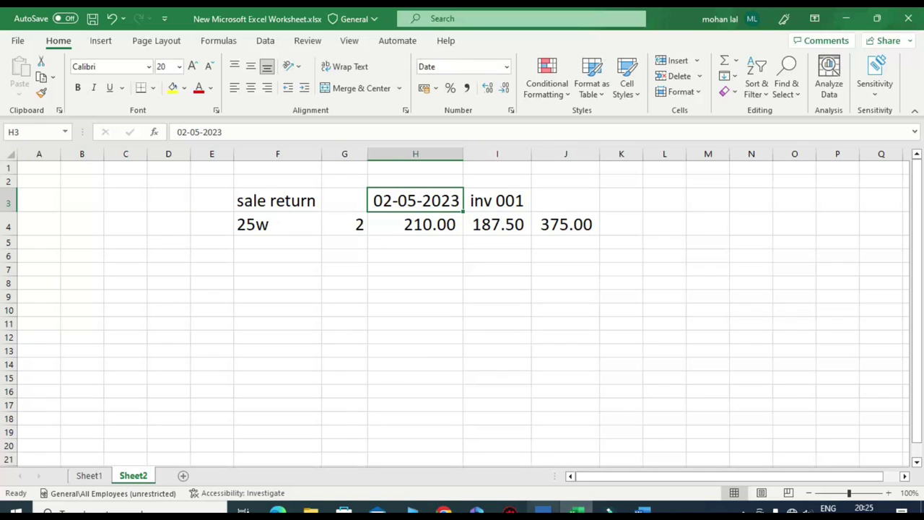
left_click(542, 511)
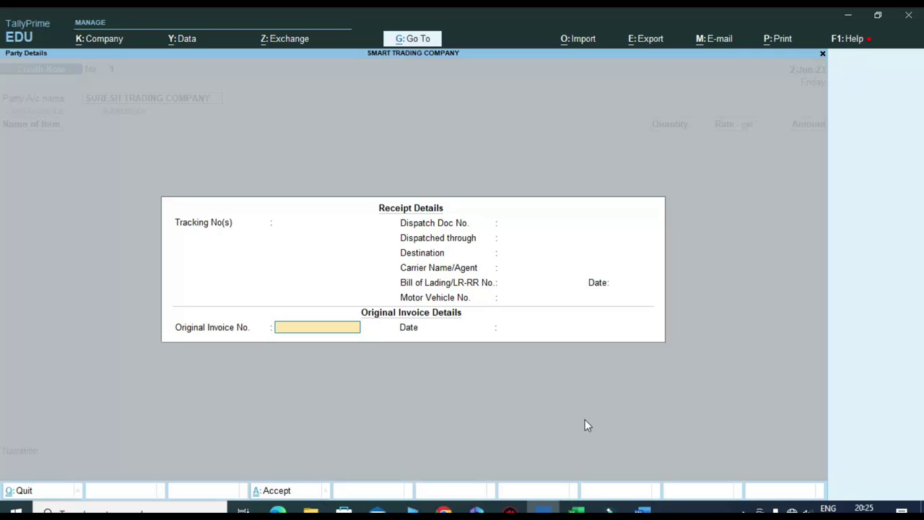
Enter original invoice number 0001 dated 2.5.23 and accept the default party details.
type("0001")
key("Return")
type("2.5.")
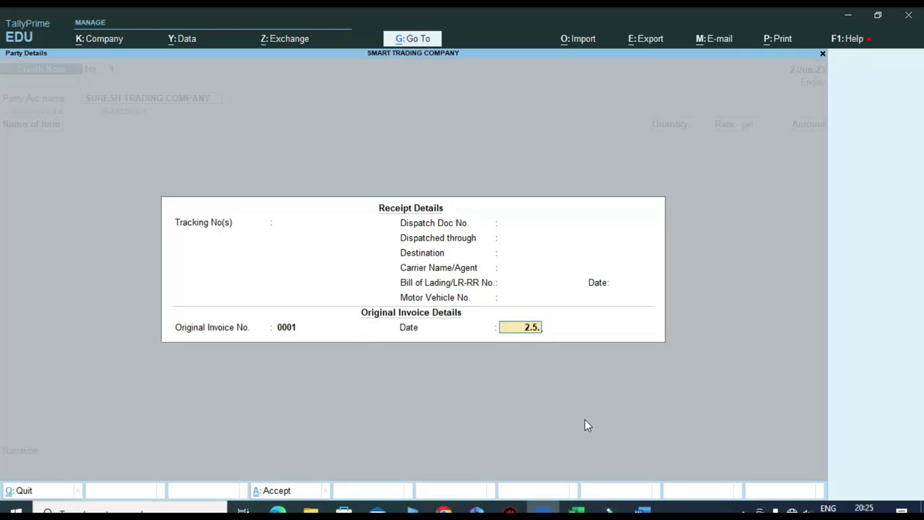
type("23")
key("Return")
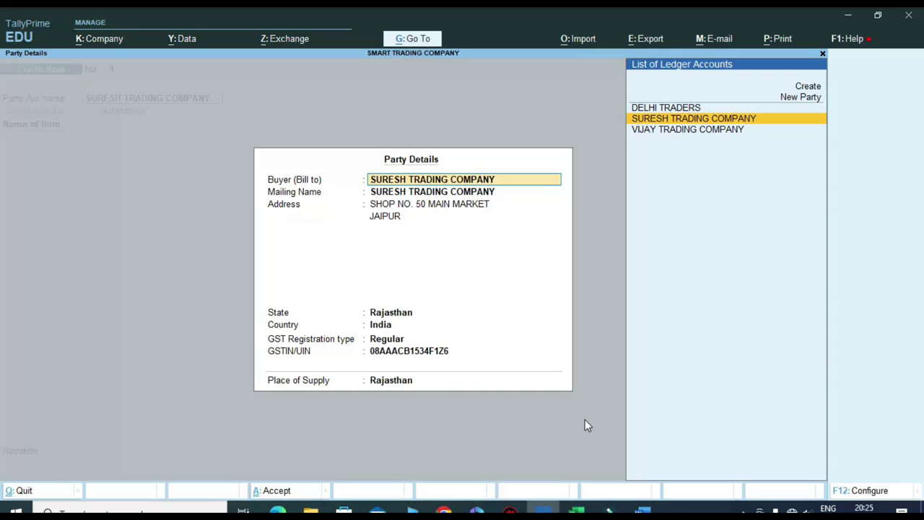
key("ctrl+a")
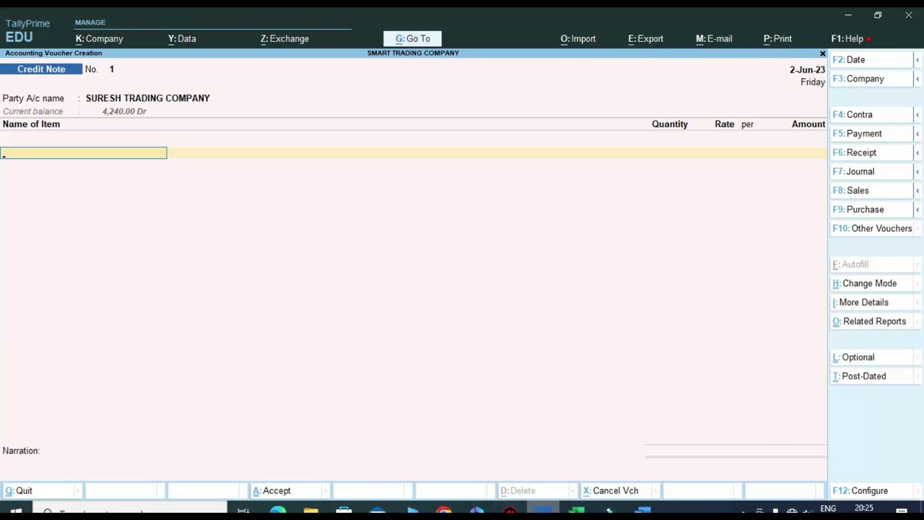
Check the returned item in the Excel worksheet and select SYSKA LED BLUB 25W in TallyPrime's credit note.
left_click(576, 511)
left_click(339, 266)
left_click(281, 226)
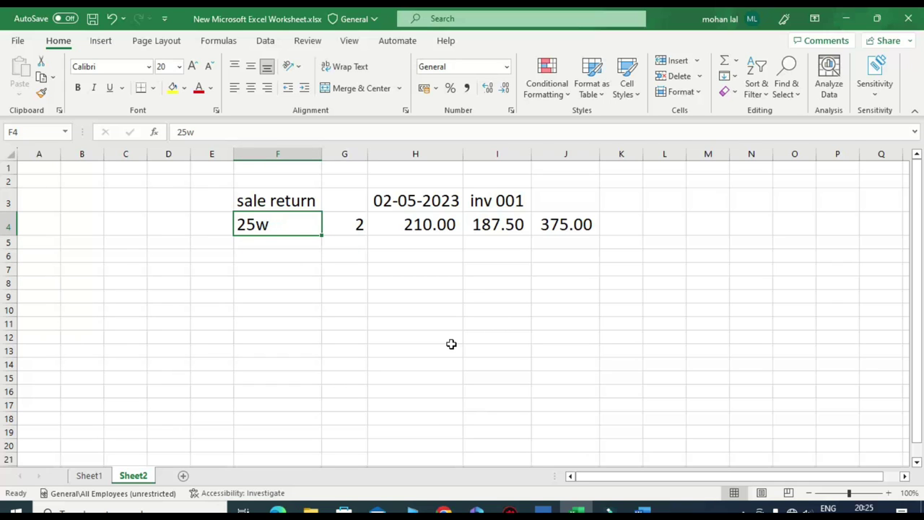
key("alt+Tab")
type("25")
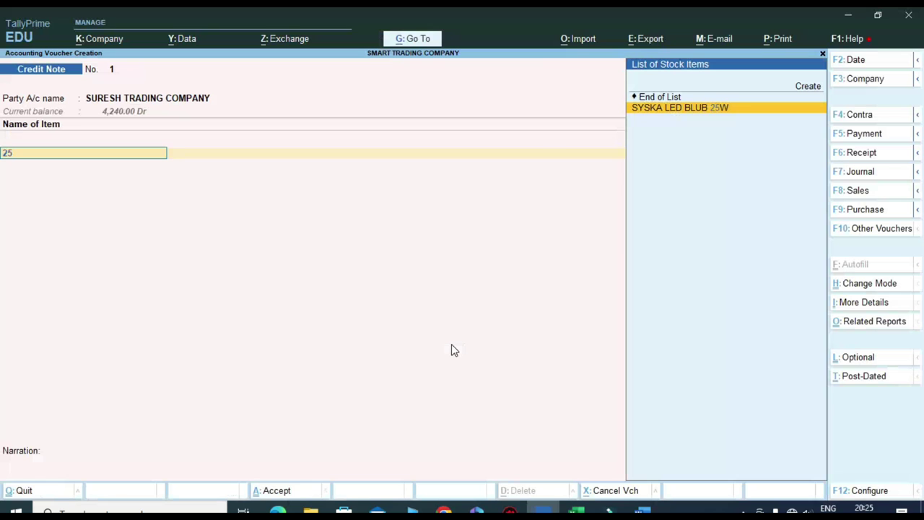
key("Return")
Check the 25W bulb's figures in Excel, enter quantity 2 and rate 187.50 in TallyPrime, and continue to its accounting details.
key("alt+Tab")
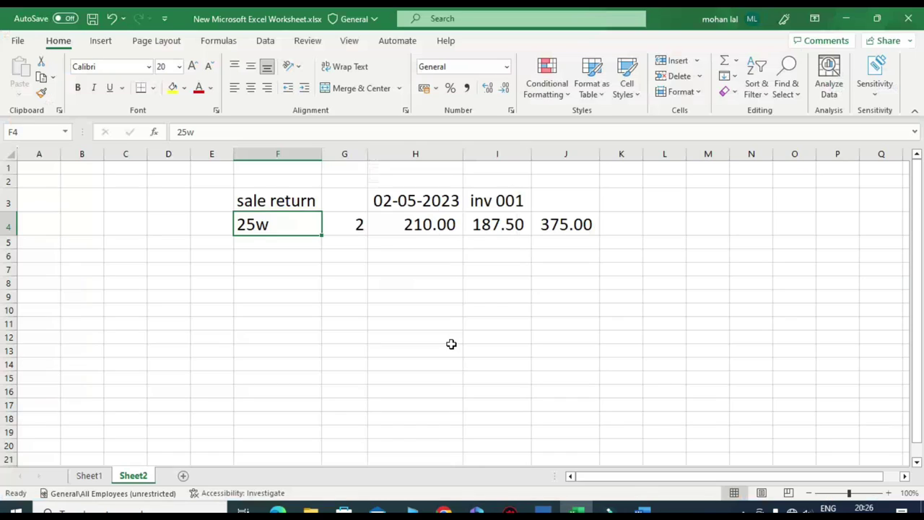
key("alt+Tab")
type("2")
key("Return")
key("alt+Tab")
key("alt+Tab")
type("187.50")
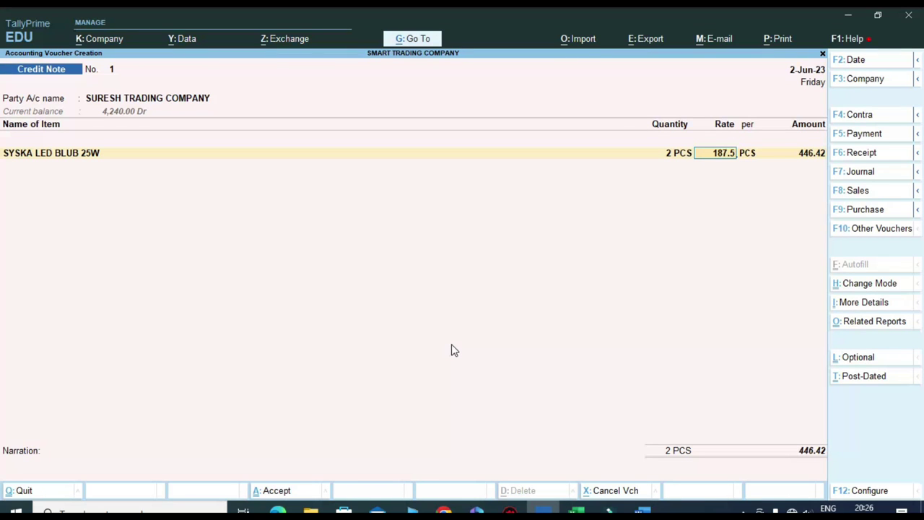
key("Return")
key("Return")
key("Return")
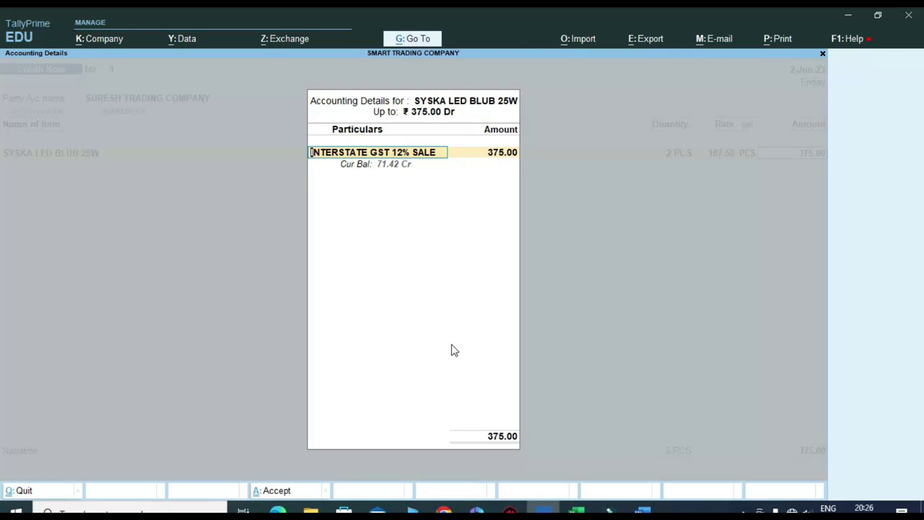
From the bulb's accounting details, create a ledger named ELE GOODS GST 12% SALE RETURN under Sales Accounts.
key("alt+c")
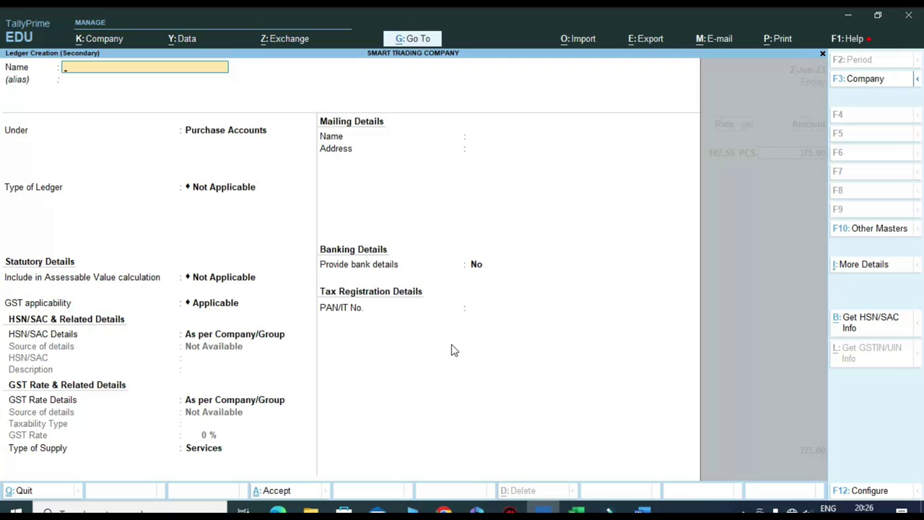
type("ELE GOODS GST 12")
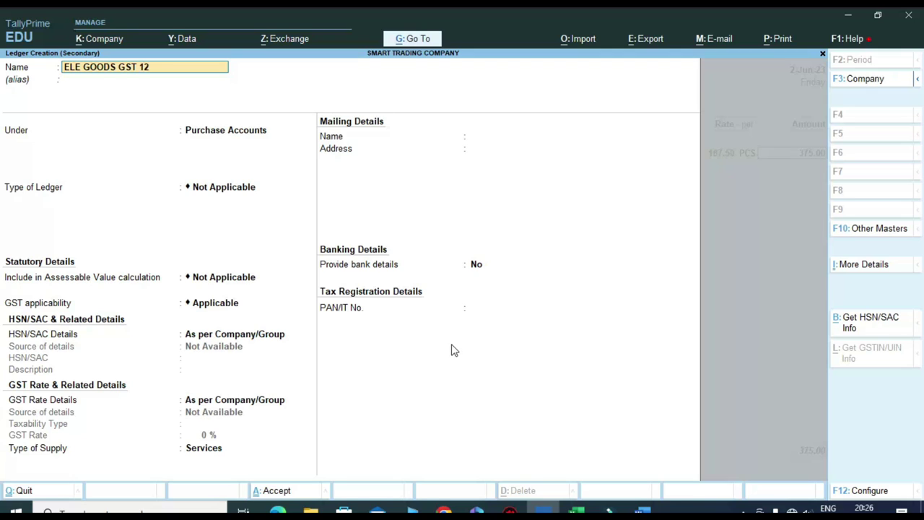
type("% SALE RETURN")
key("Return")
key("Return")
type("SALE")
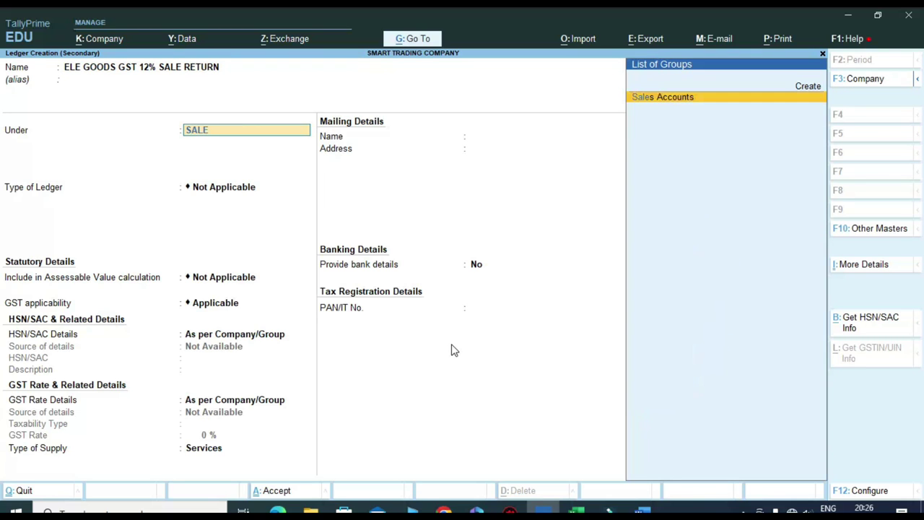
key("Return")
key("Return")
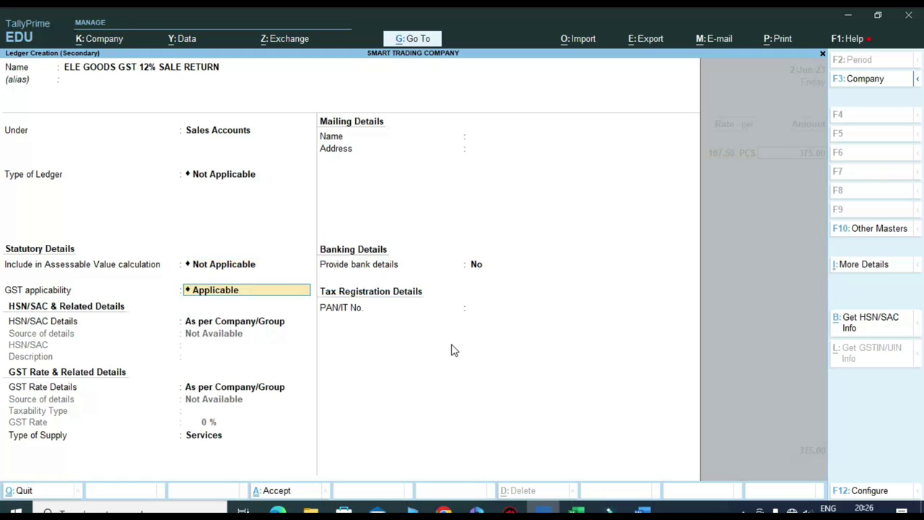
Set the new ledger's type of supply to Goods, keep its other defaults, and save it as the bulb's accounting allocation.
key("Return")
key("Return")
key("Return")
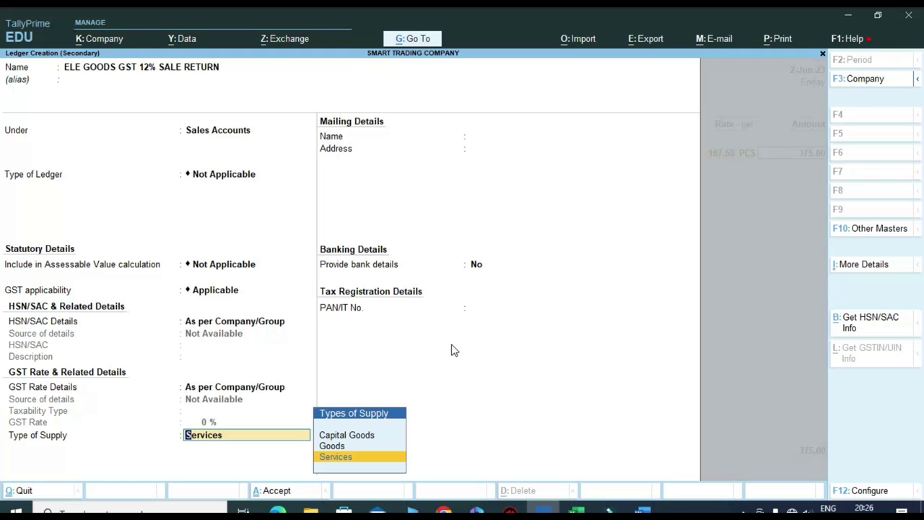
key("Up")
key("Return")
key("Return")
key("Return")
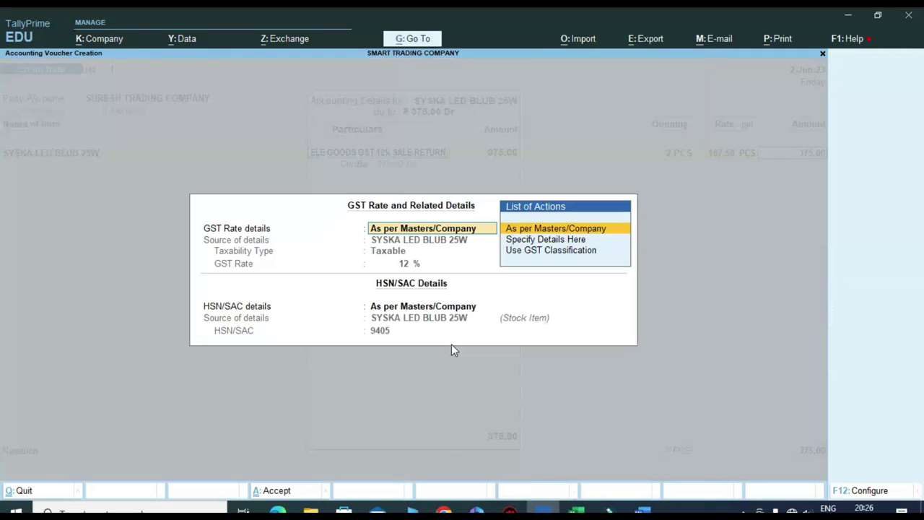
Keep the bulb's GST and HSN details as per masters and add the CGST TAX and SGST TAX ledgers to the credit note.
key("Return")
key("Return")
key("Return")
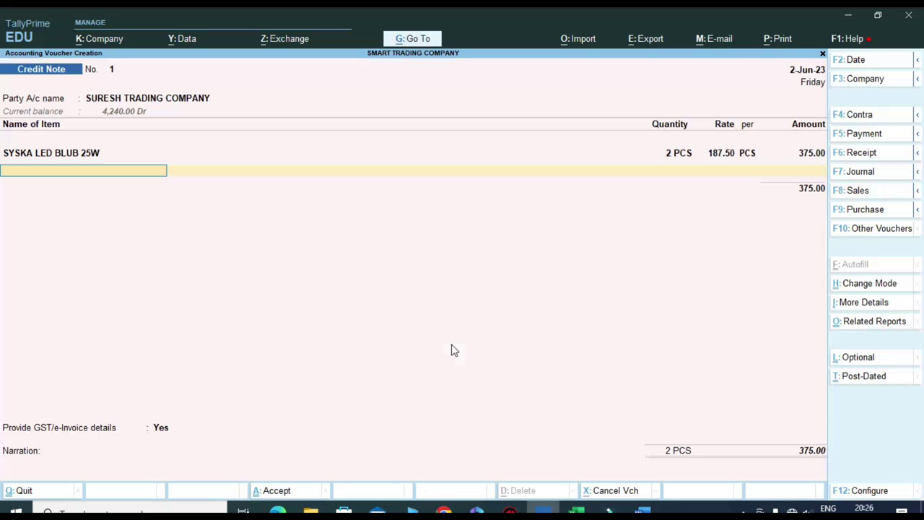
key("Return")
type("cg")
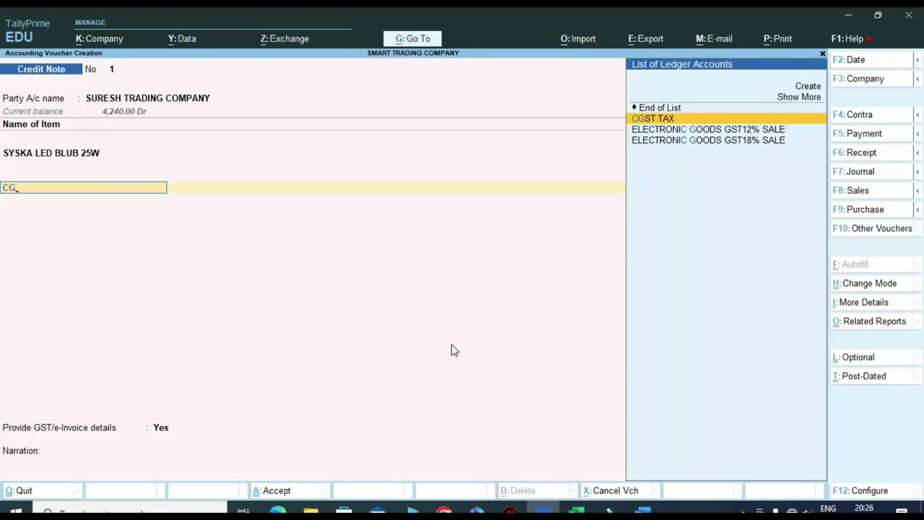
key("Return")
key("Return")
type("sg")
key("Return")
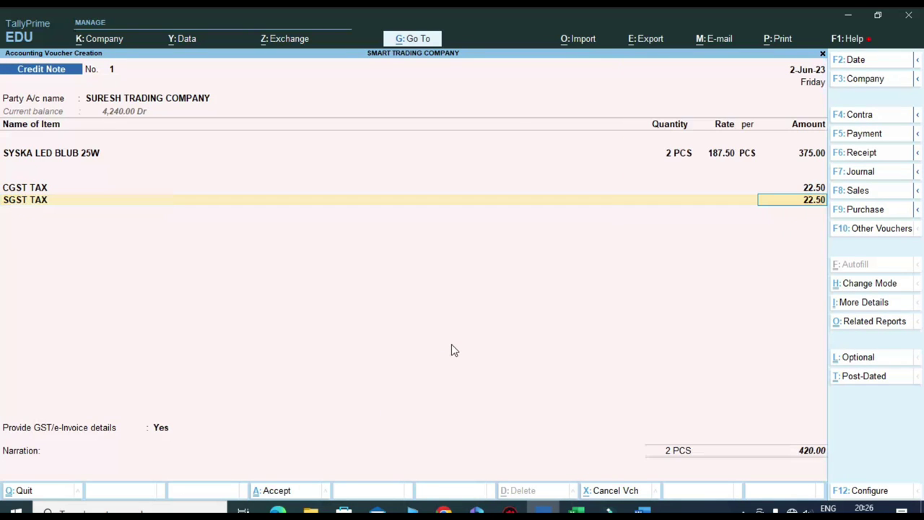
key("Return")
key("Return")
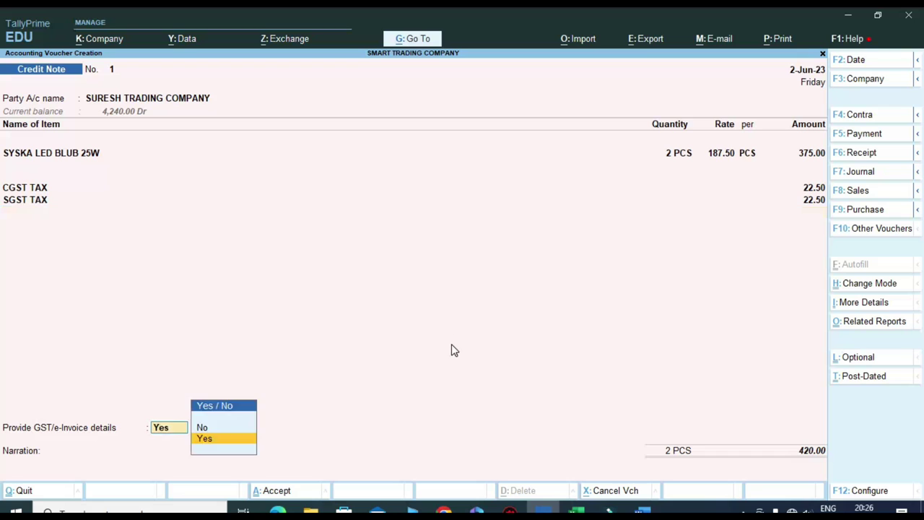
Provide the GST details with 01-Sales Return as the reason, leaving the buyer's debit note and e-invoice fields blank.
key("Return")
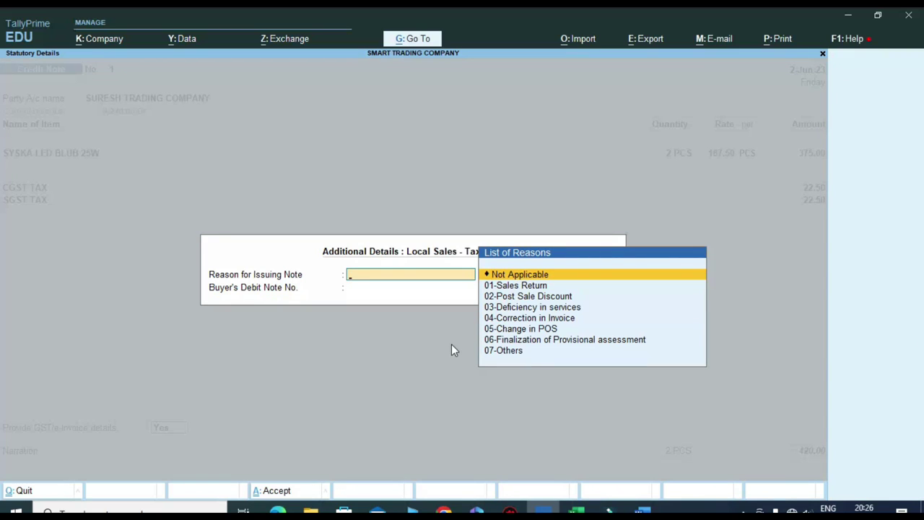
key("Down")
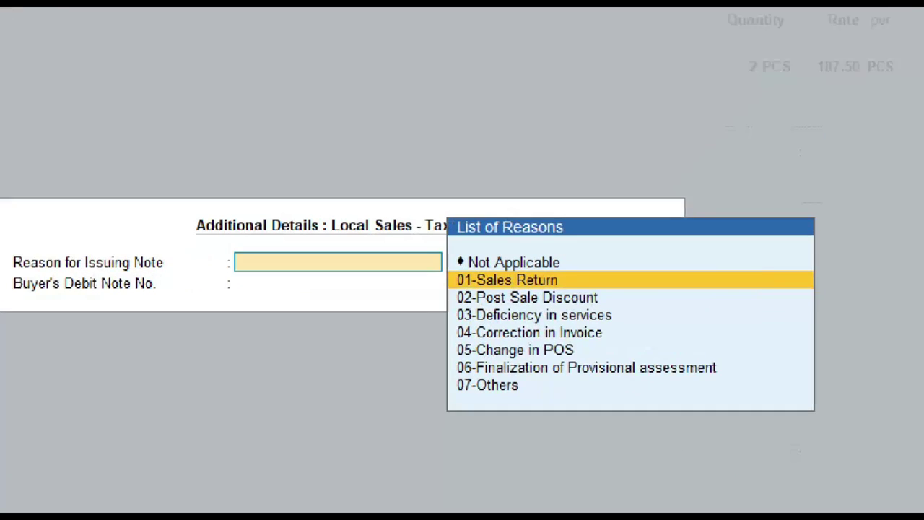
left_click(528, 294)
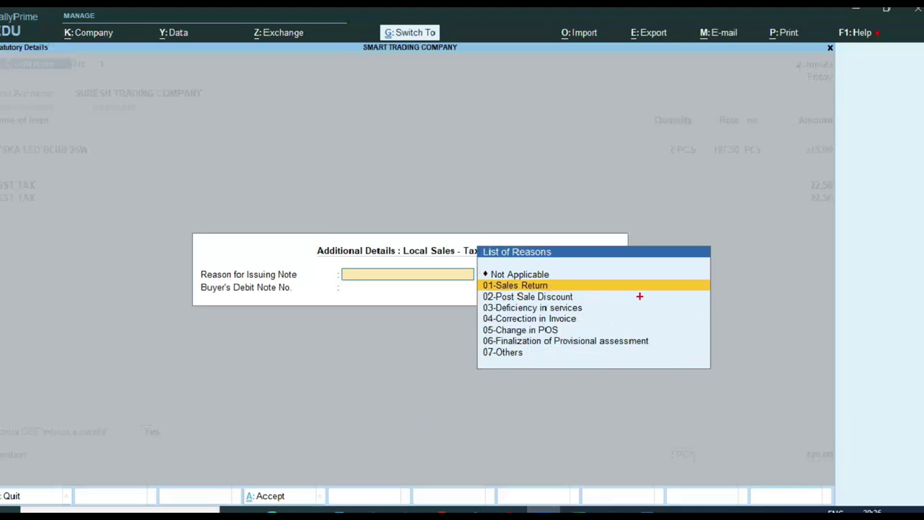
key("Return")
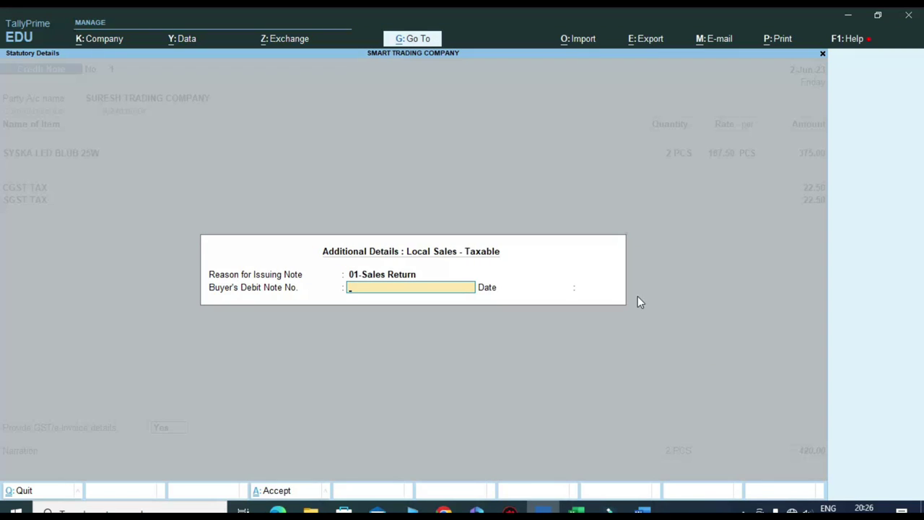
key("Return")
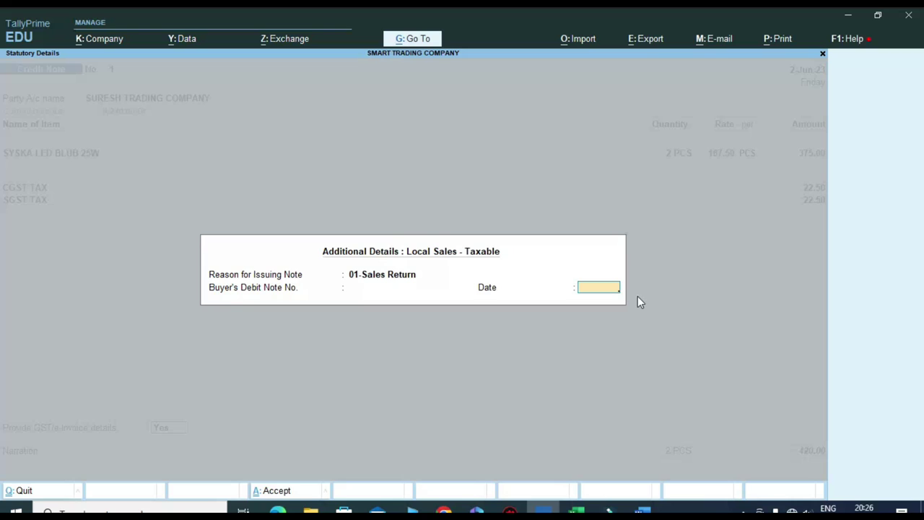
key("Return")
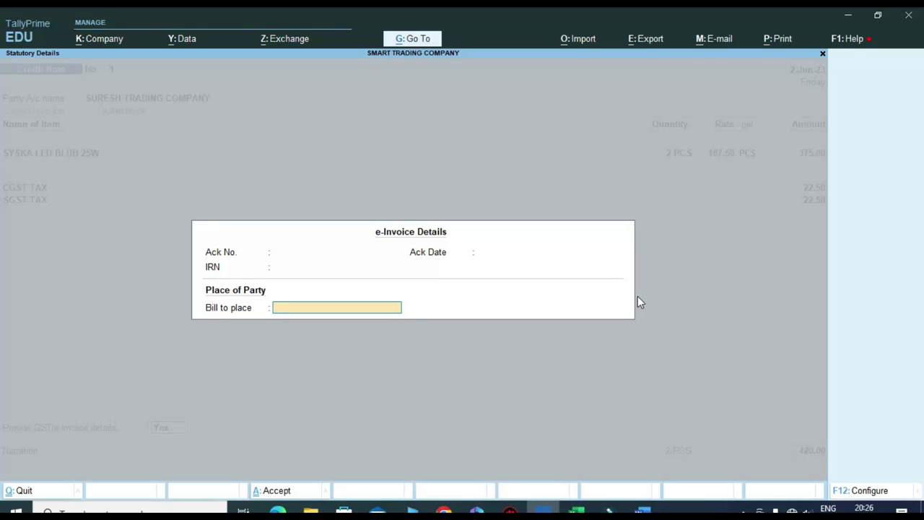
key("Return")
key("Return")
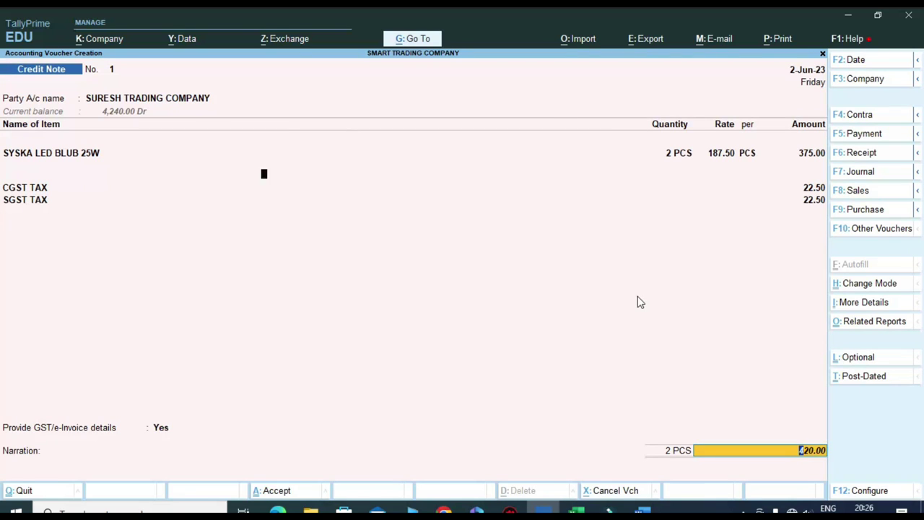
Save the credit note without a narration and decline generating an e-invoice.
key("Return")
key("Return")
key("Return")
key("Return")
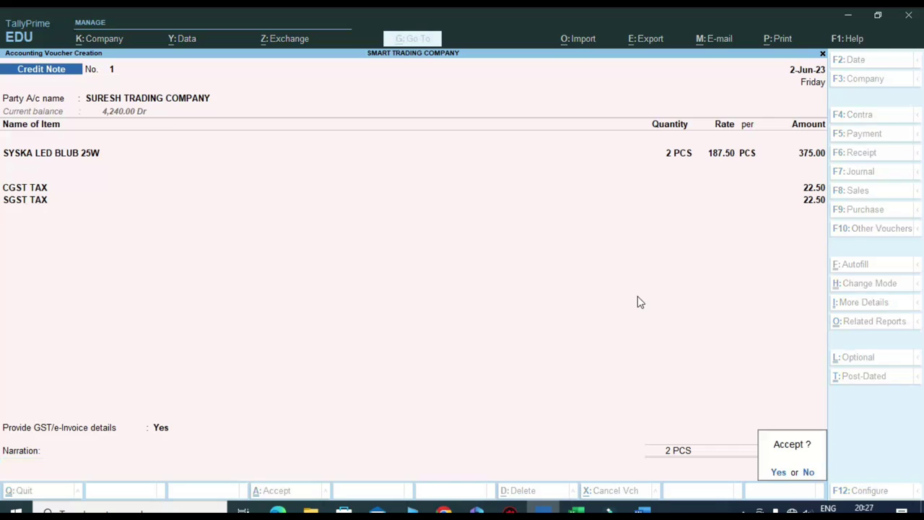
key("Return")
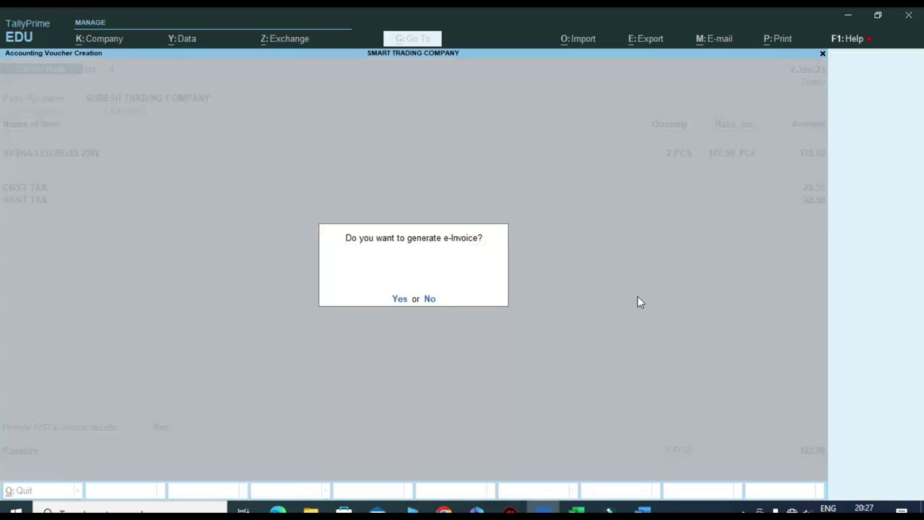
key("n")
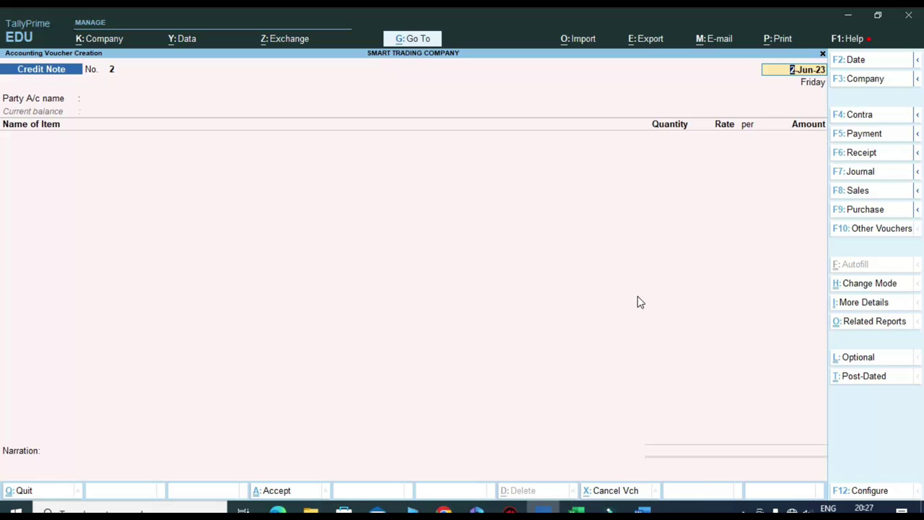
Leave voucher entry and open the ledger report of VIJAY TRADING COMPANY from the account books.
key("Escape")
key("Escape")
key("Escape")
key("n")
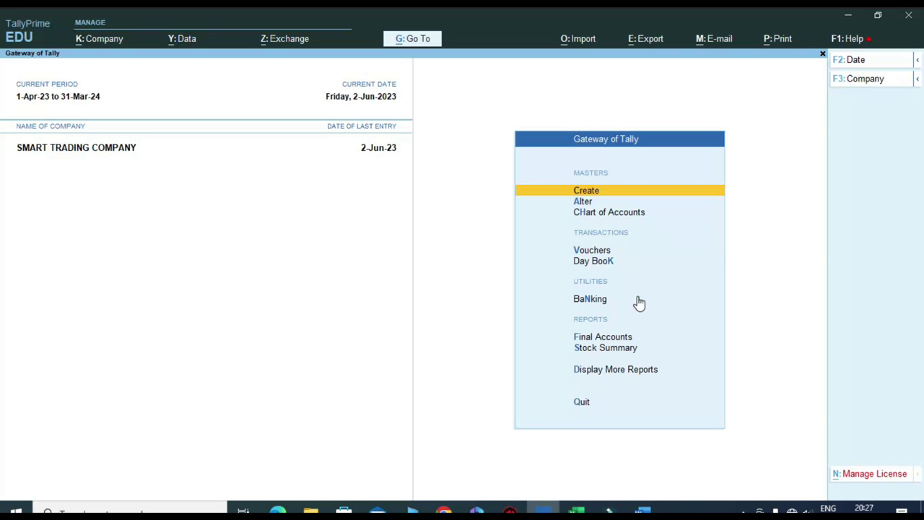
key("Up")
key("Up")
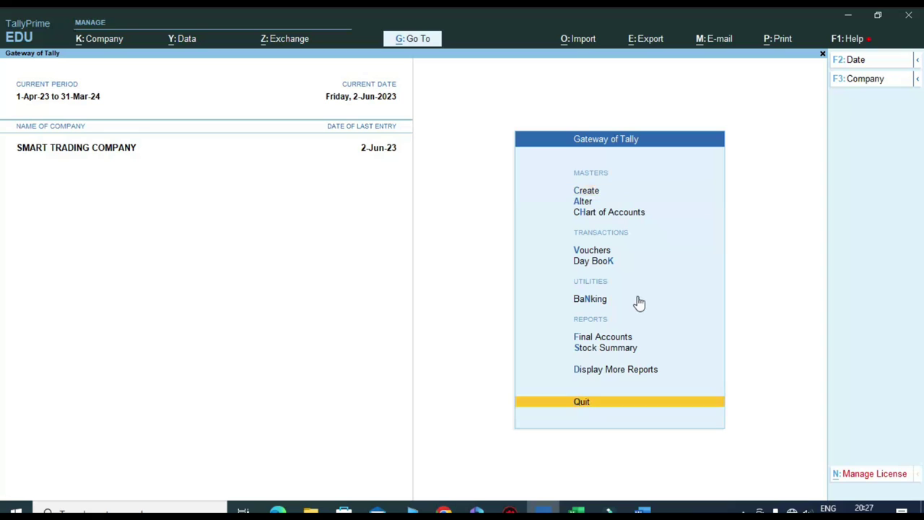
key("Return")
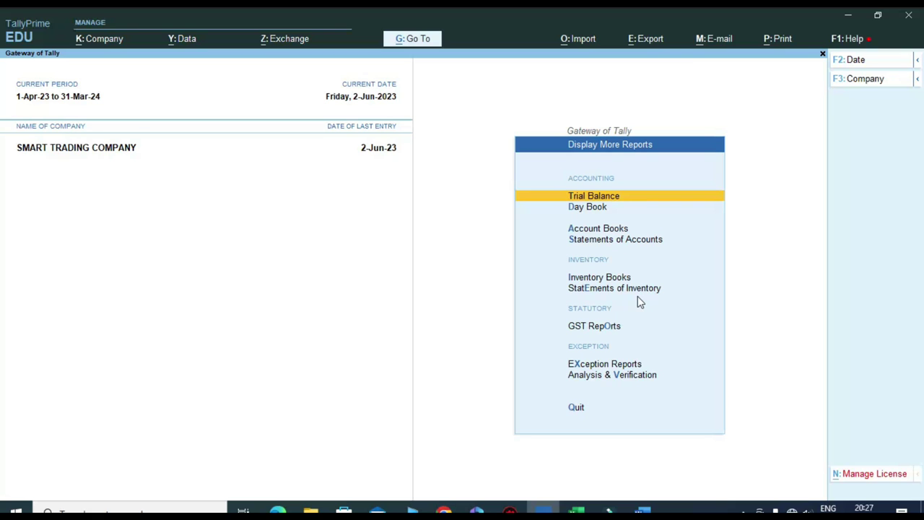
key("Escape")
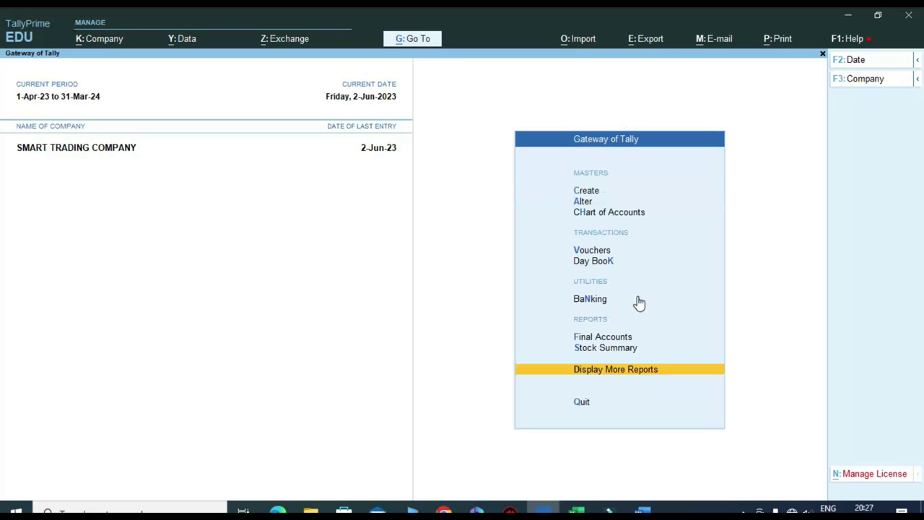
key("Return")
type("alvij")
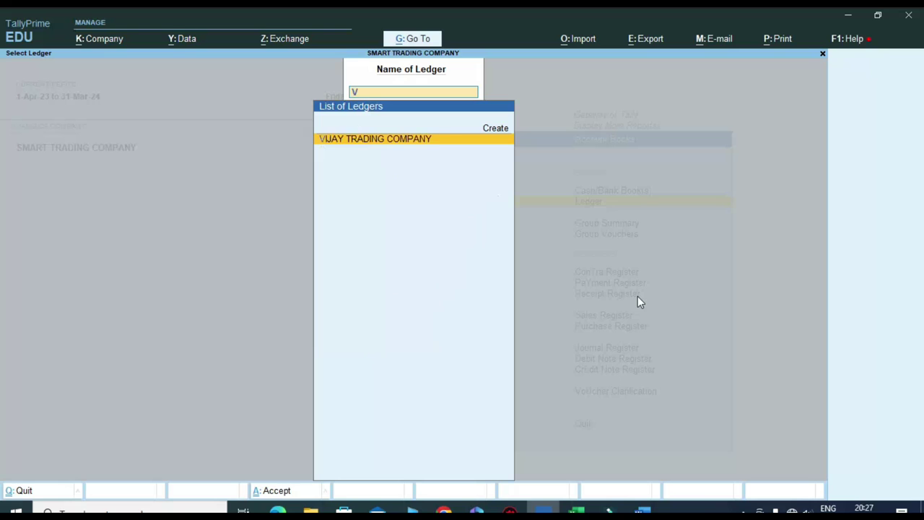
key("Return")
Set the ledger report's period to start on 1-4 and compare the purchase entry with the debit note entry.
key("F2")
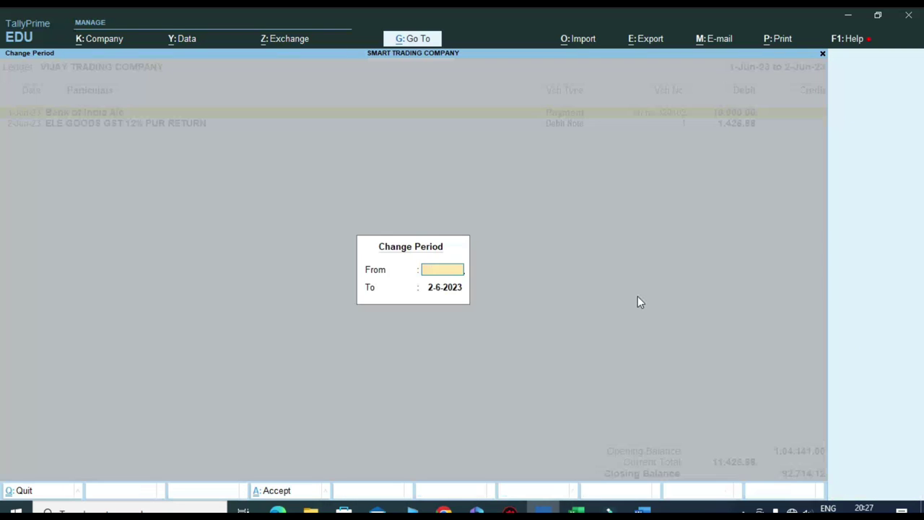
type("1-4")
key("Return")
key("Return")
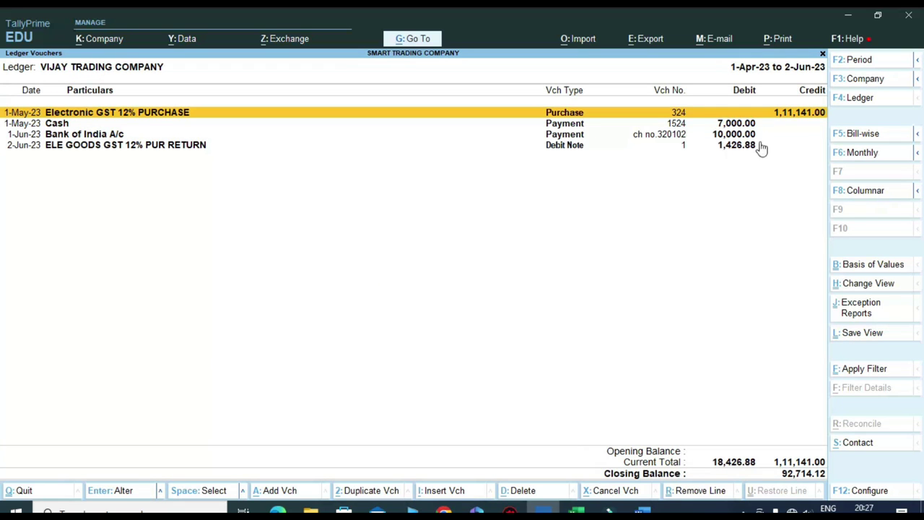
key("ctrl")
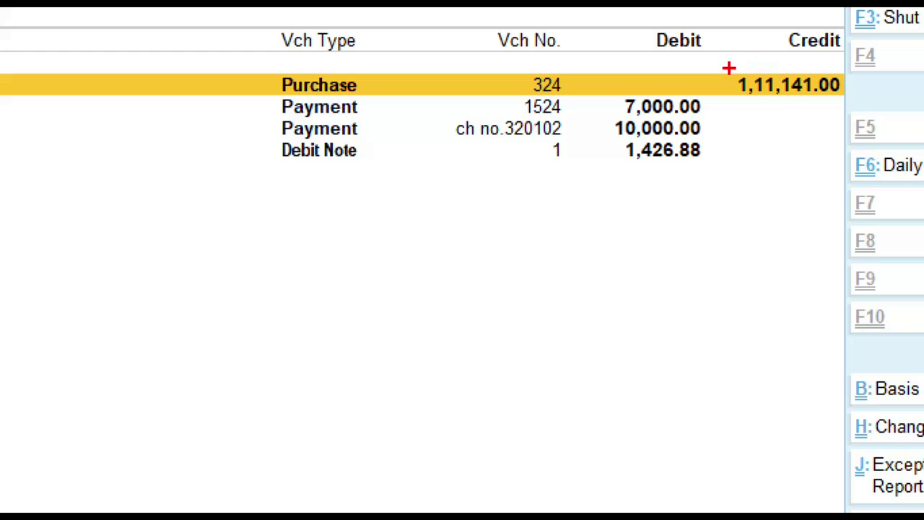
mouse_move(772, 87)
left_mouse_down()
mouse_move(787, 103)
mouse_move(875, 117)
mouse_move(868, 107)
left_mouse_up()
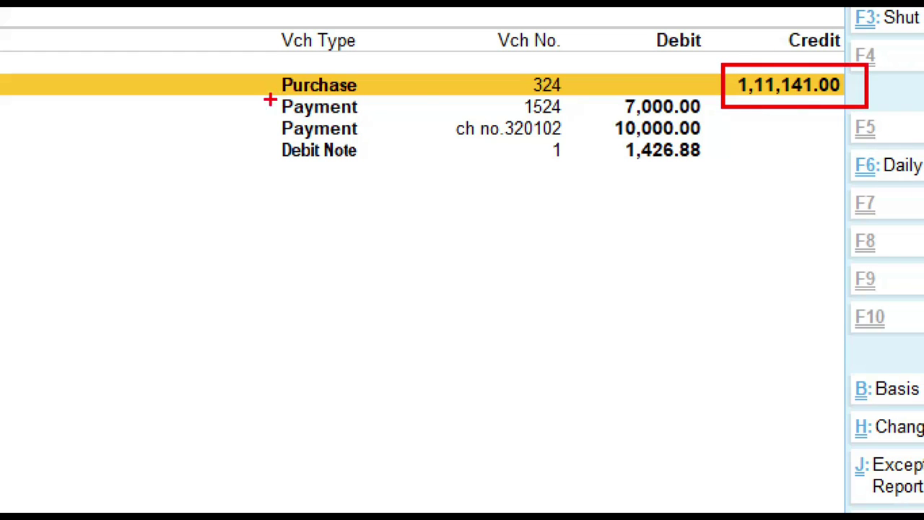
left_click_drag(248, 59, 366, 95)
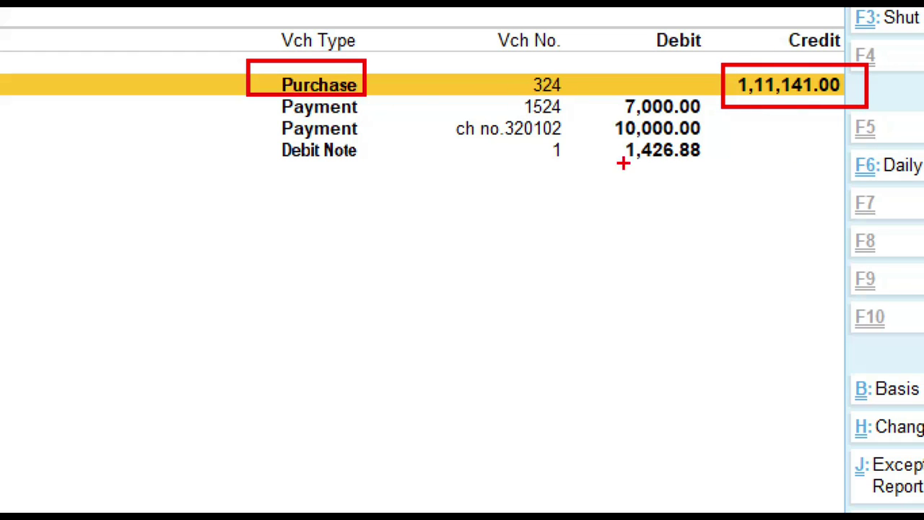
mouse_move(259, 134)
left_mouse_down()
mouse_move(408, 181)
mouse_move(759, 172)
left_mouse_up()
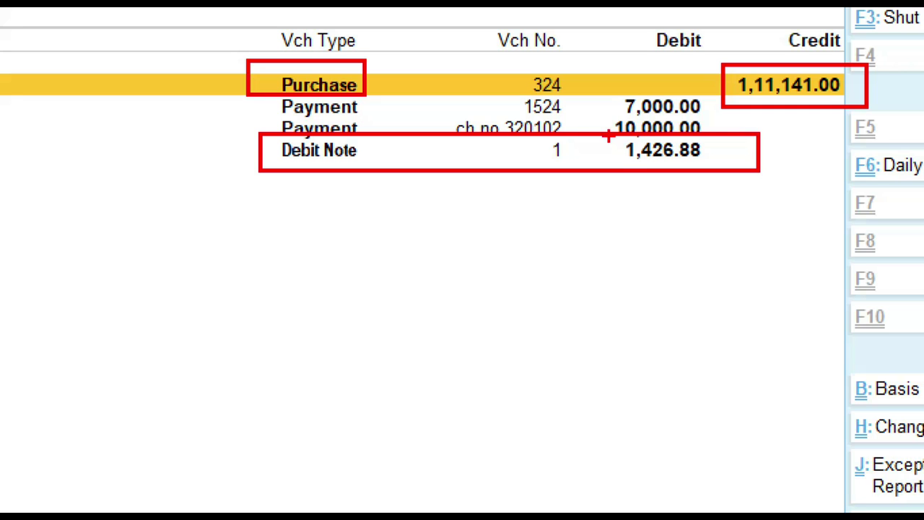
mouse_move(609, 135)
left_mouse_down()
mouse_move(620, 165)
mouse_move(725, 168)
left_mouse_up()
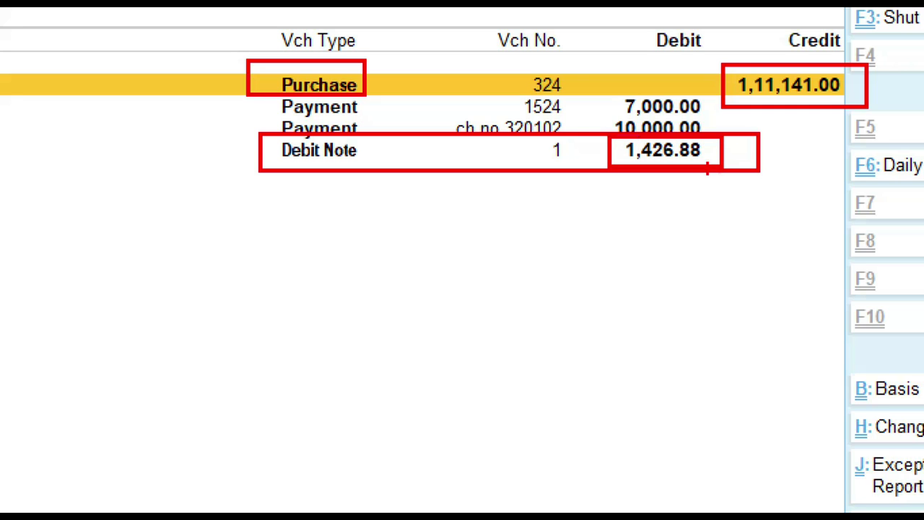
key("Escape")
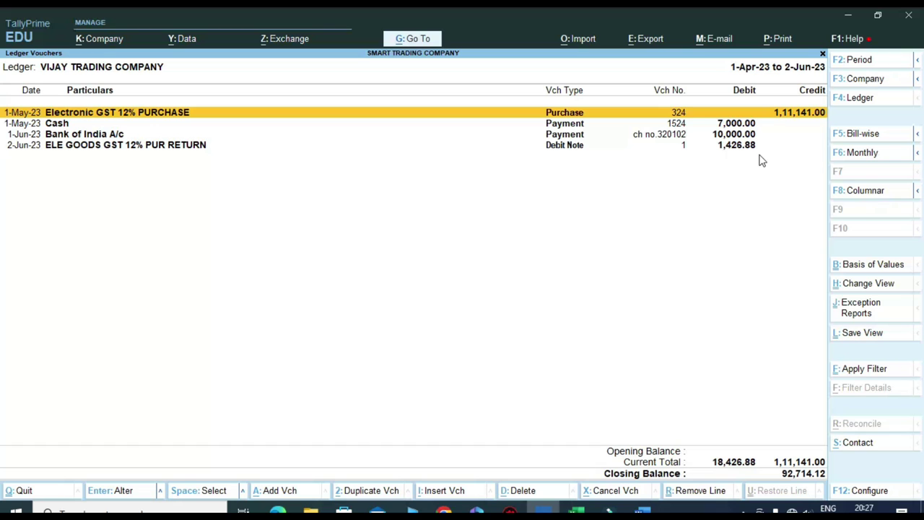
Leave the VIJAY TRADING COMPANY ledger report and open the one for SURESH TRADING COMPANY.
key("Down")
key("Down")
key("Escape")
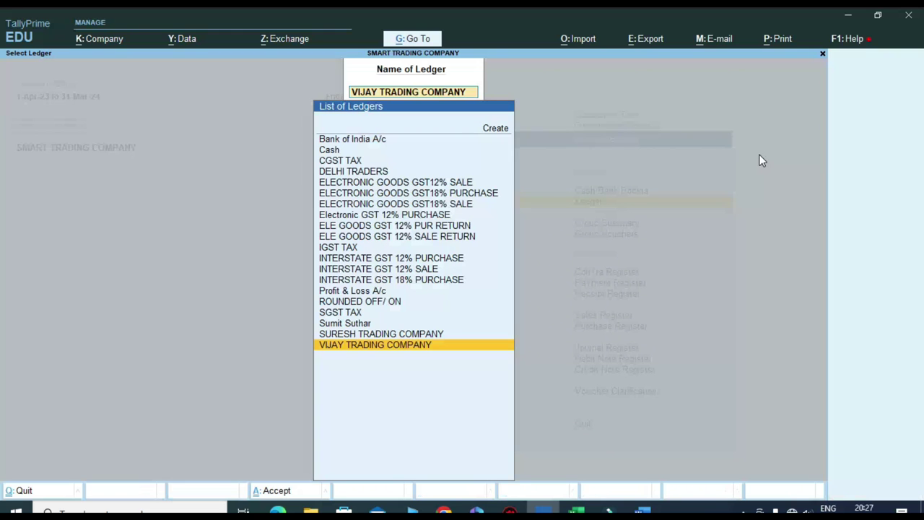
key("Up")
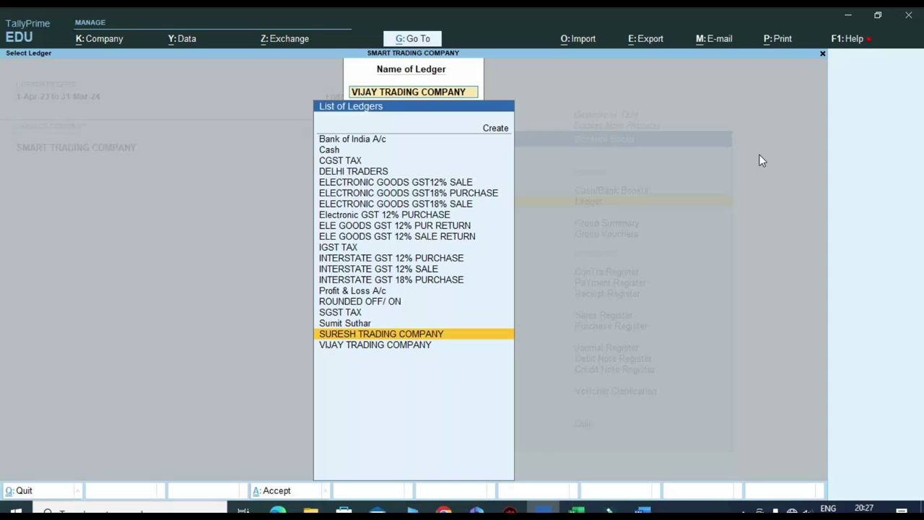
key("Return")
Set the SURESH TRADING COMPANY ledger's period to 1-Apr-23 through 2-Jun-23 and examine the credit note entry.
key("F2")
key("Return")
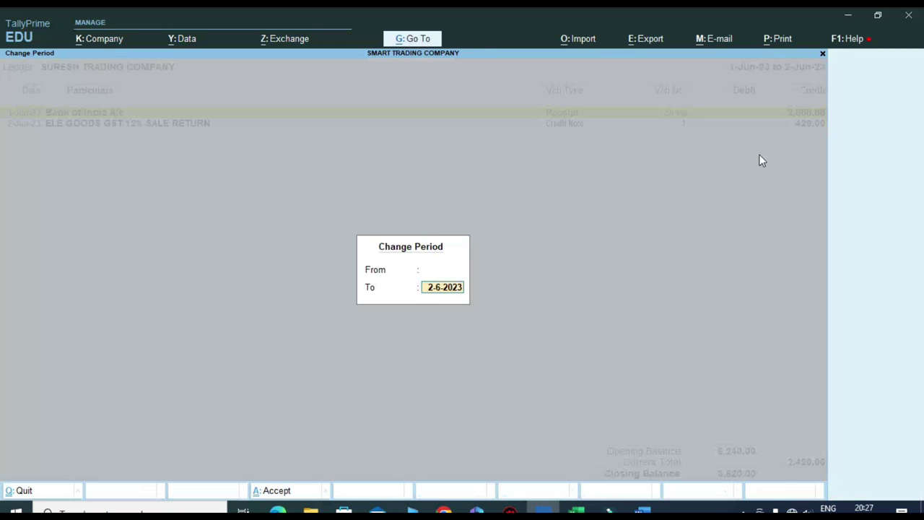
key("Return")
key("ctrl")
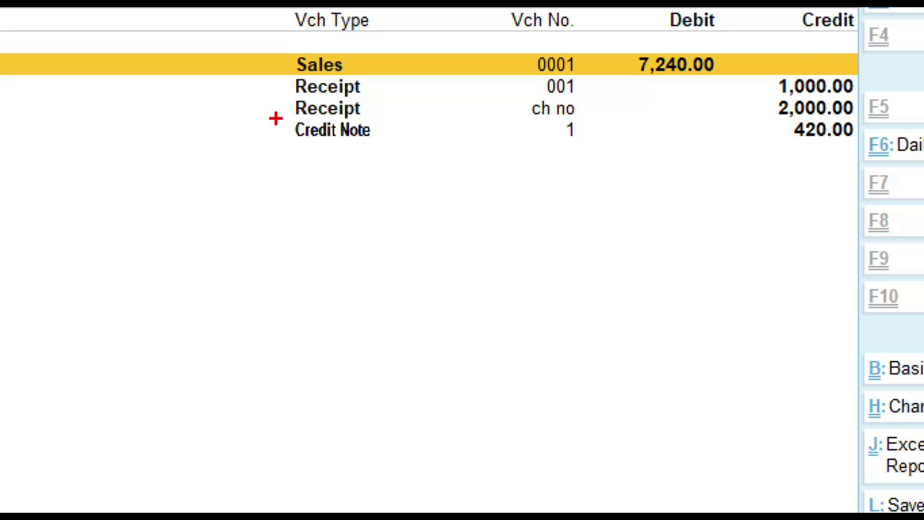
mouse_move(275, 117)
left_mouse_down()
mouse_move(389, 145)
mouse_move(888, 142)
left_mouse_up()
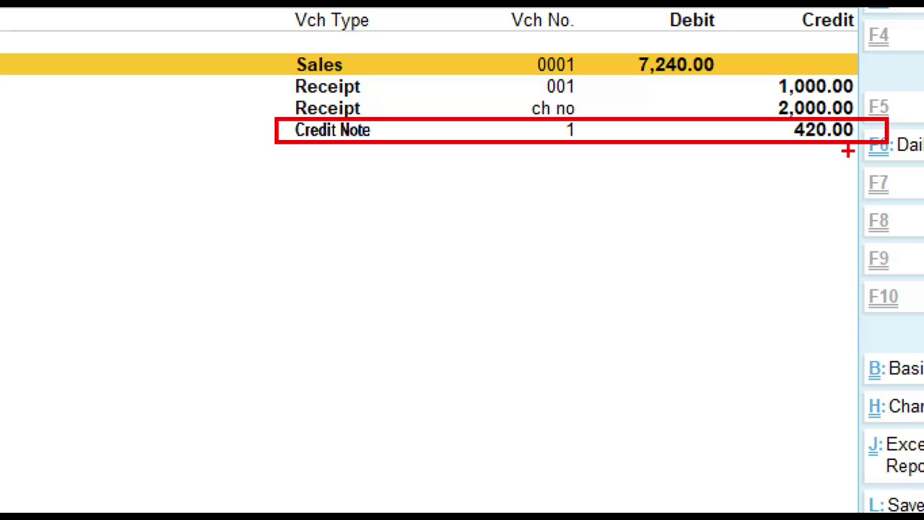
key("Escape")
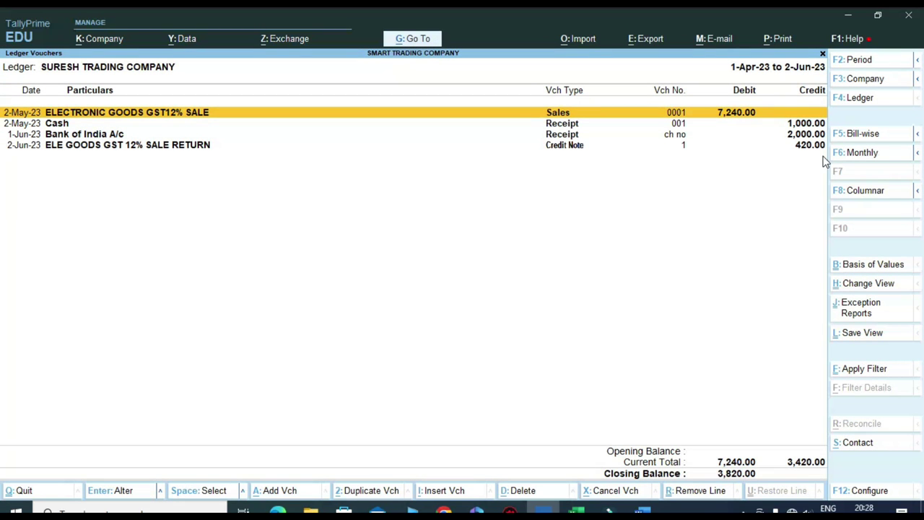
Leave the account books without quitting the program and open the Profit & Loss A/c from the final accounts.
key("Escape")
key("Escape")
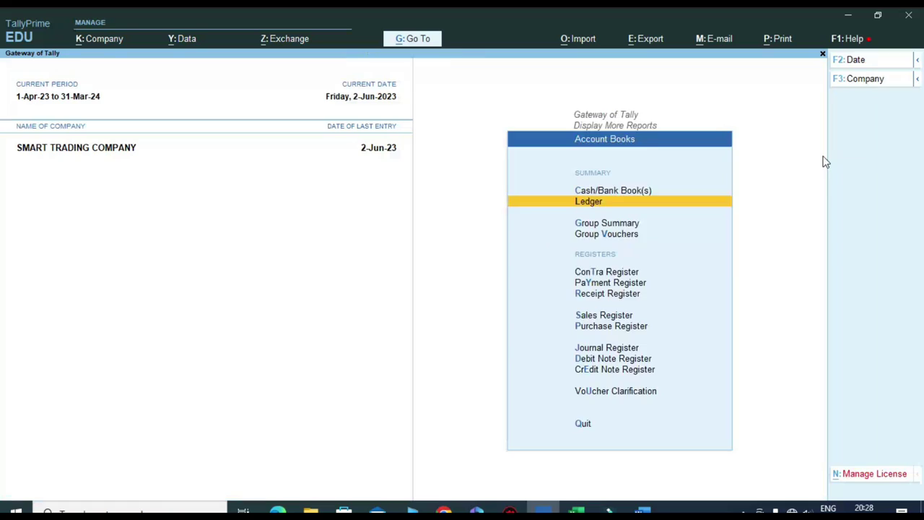
key("Escape")
key("Escape")
key("Escape")
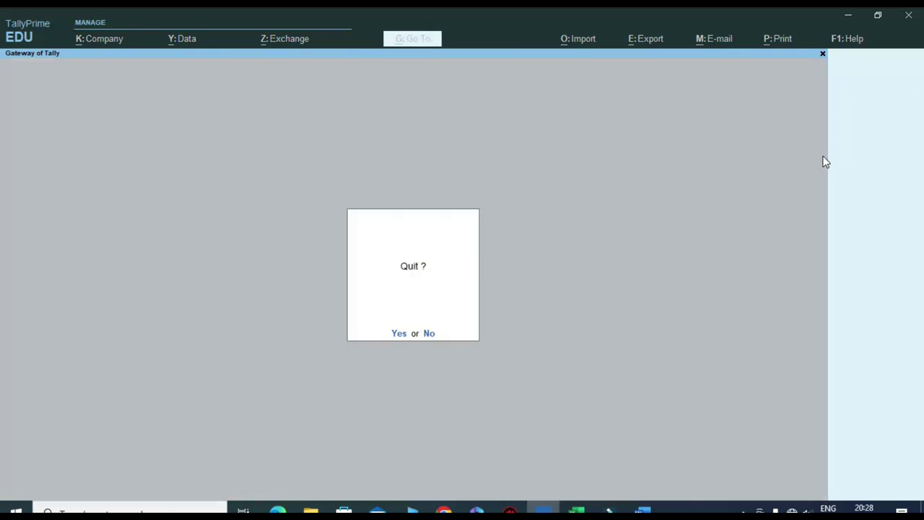
key("Escape")
key("Up")
key("Up")
key("Up")
key("Up")
key("Return")
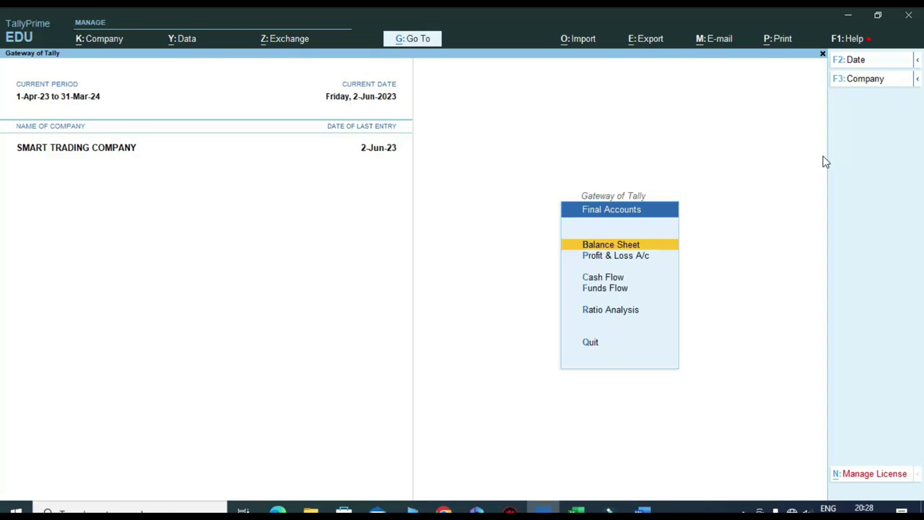
key("Down")
key("Return")
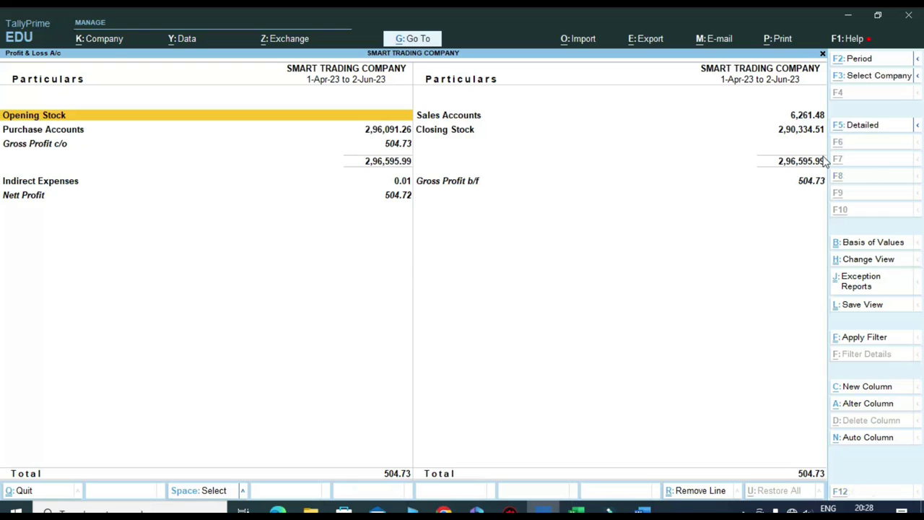
Show the Profit & Loss A/c in detail, keeping its period, and examine the sale return line against the Sales Accounts total.
key("alt+F5")
key("F2")
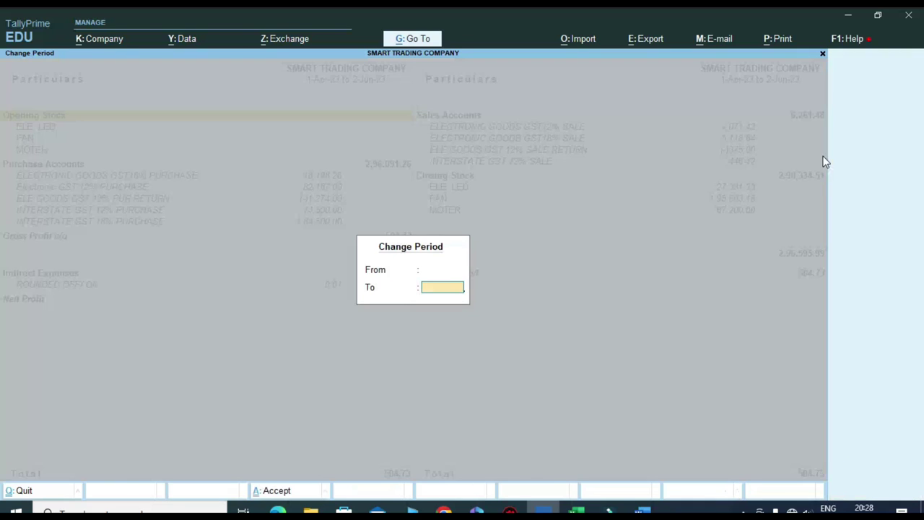
key("Escape")
key("ctrl")
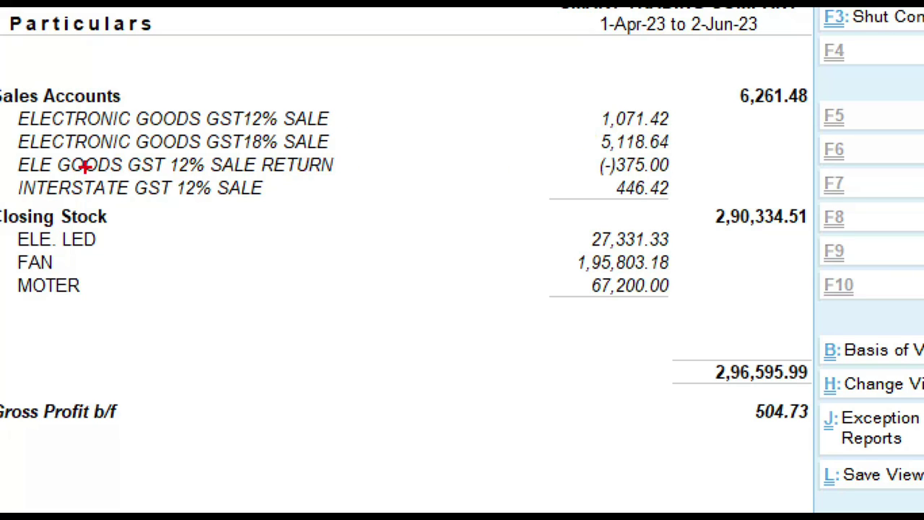
left_click_drag(3, 153, 697, 177)
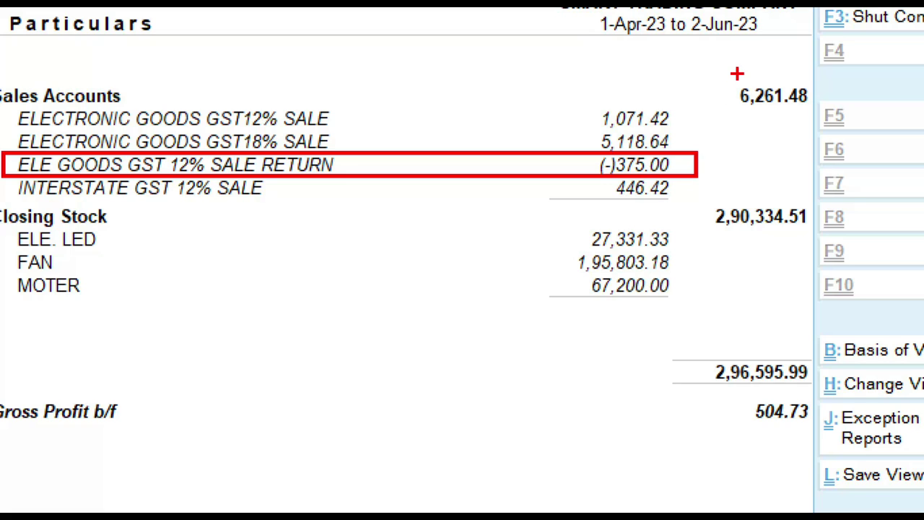
left_click_drag(736, 73, 829, 118)
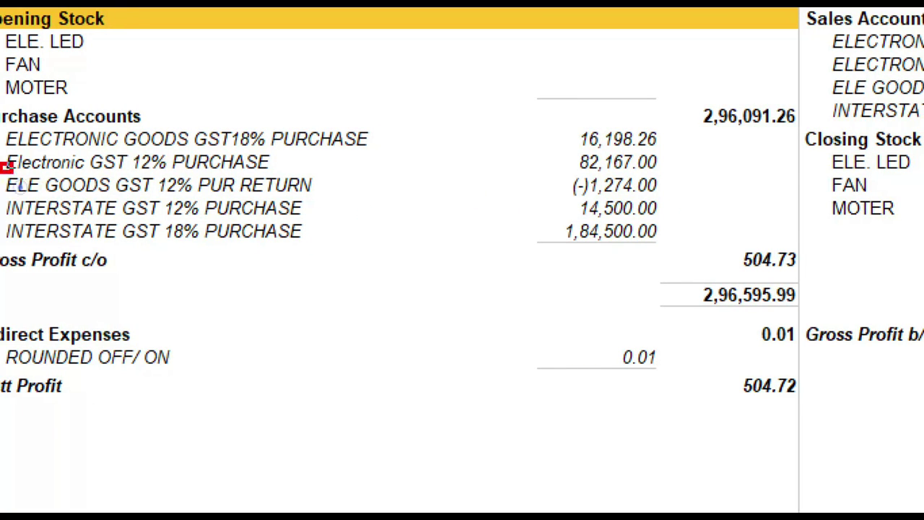
Examine the ELE GOODS GST 12% PUR RETURN line against the Purchase Accounts total.
mouse_move(4, 165)
left_mouse_down()
mouse_move(402, 204)
mouse_move(687, 199)
left_mouse_up()
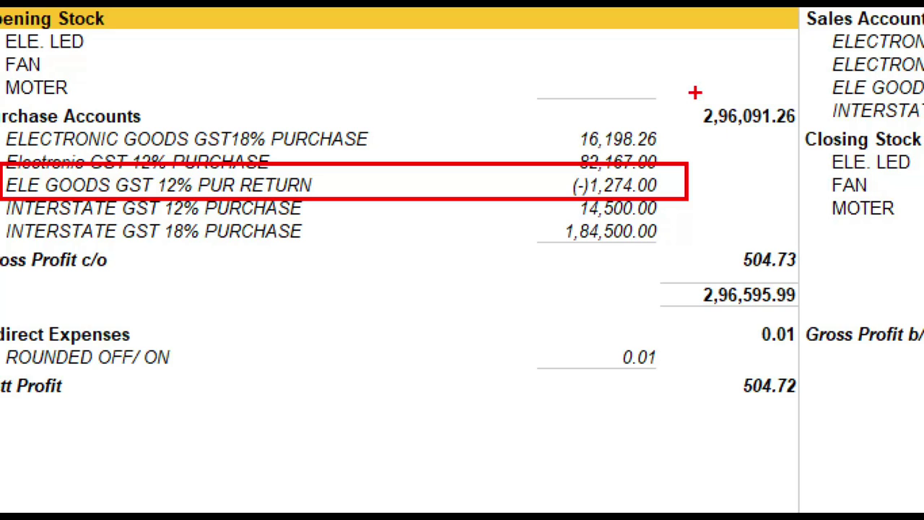
mouse_move(695, 93)
left_mouse_down()
mouse_move(717, 140)
mouse_move(818, 147)
left_mouse_up()
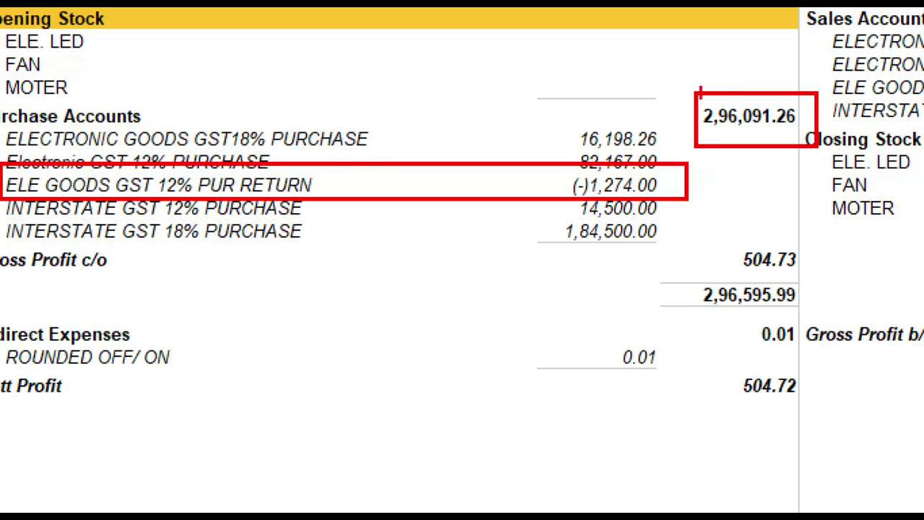
left_click_drag(684, 76, 801, 27)
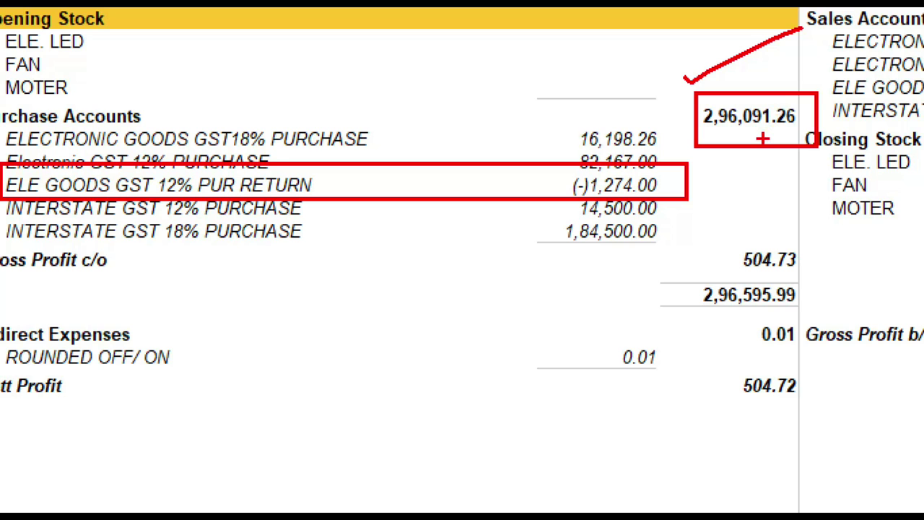
key("Escape")
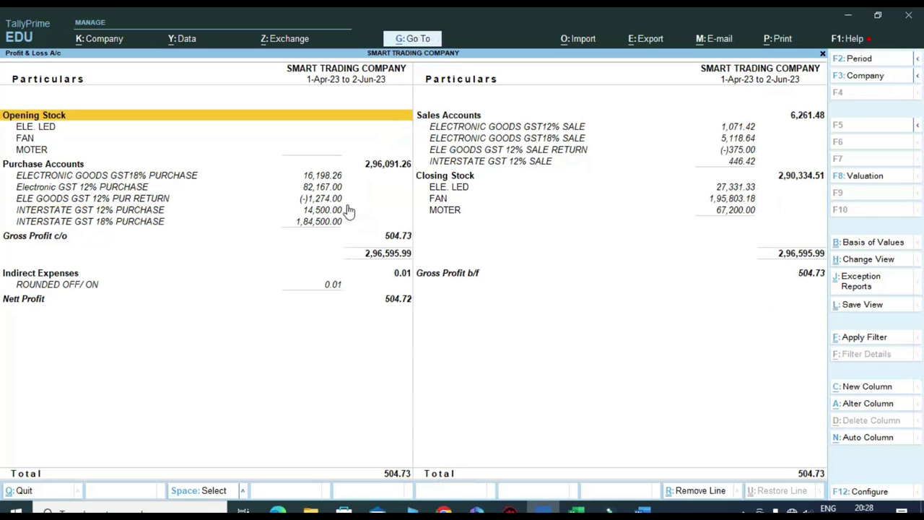
Inspect the Electronic GST 12% PURCHASE amount alongside the separately listed purchase return.
key("ctrl+1")
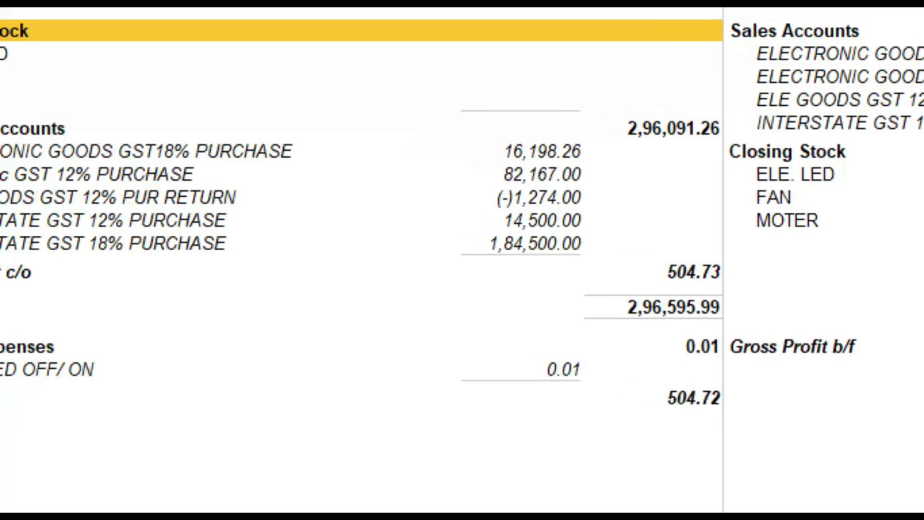
left_click(103, 196)
scroll(285, 253, "down", 3)
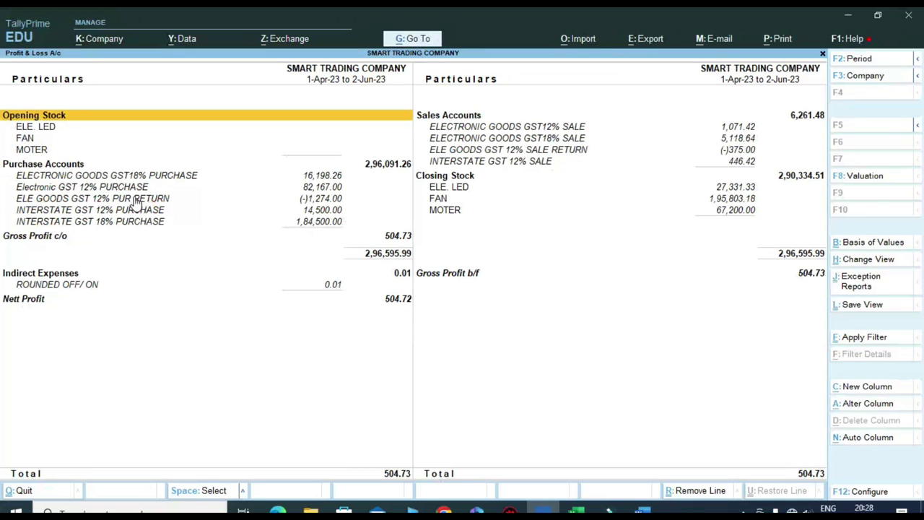
key("ctrl+1")
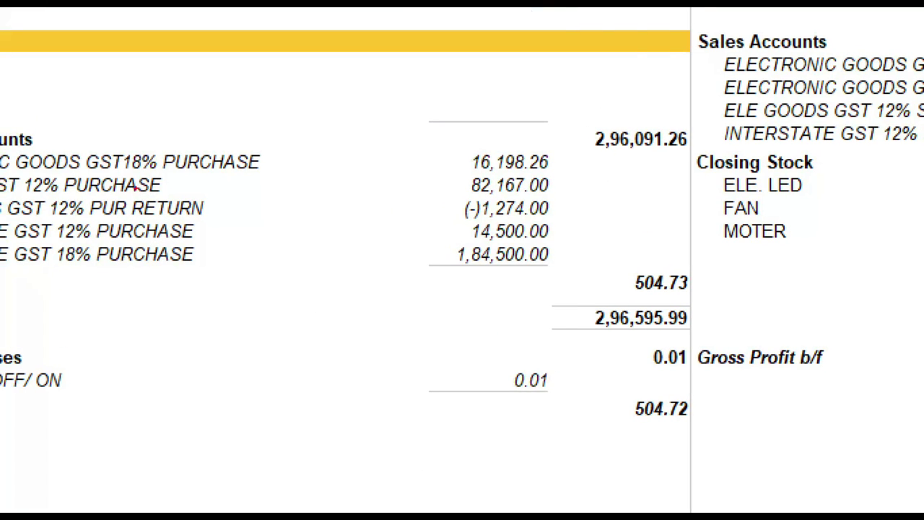
left_click(165, 183)
mouse_move(458, 163)
left_mouse_down()
mouse_move(481, 203)
mouse_move(570, 203)
left_mouse_up()
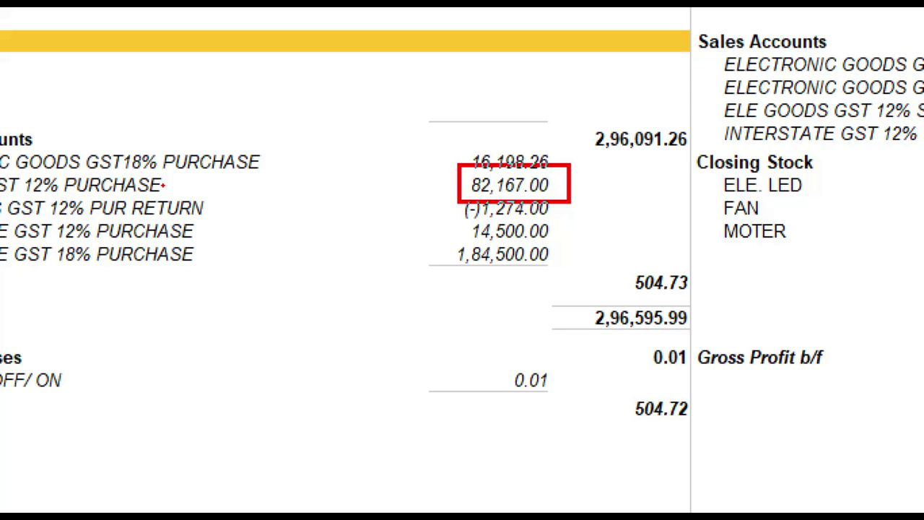
left_click(527, 217)
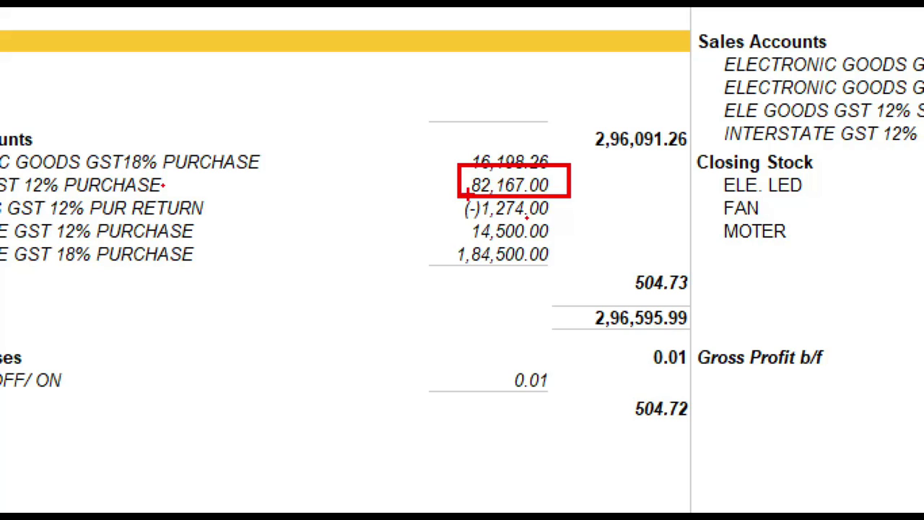
left_click_drag(457, 186, 328, 189)
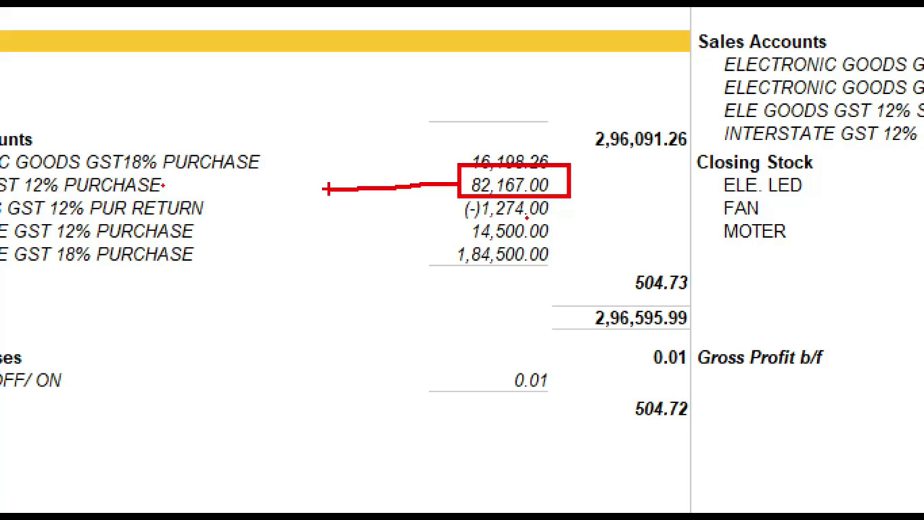
key("Escape")
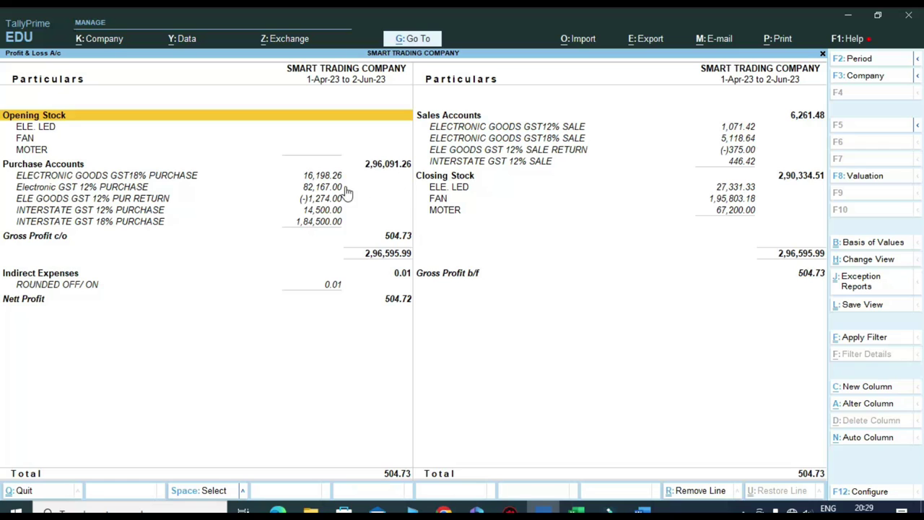
Check the purchase return deduction among all the ledger amounts grouped under Purchase Accounts.
key("ctrl+1")
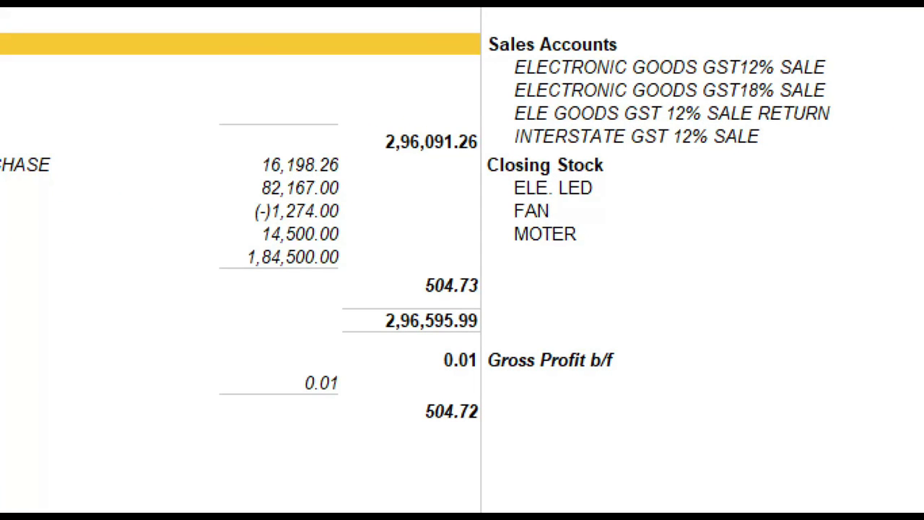
left_click(347, 165)
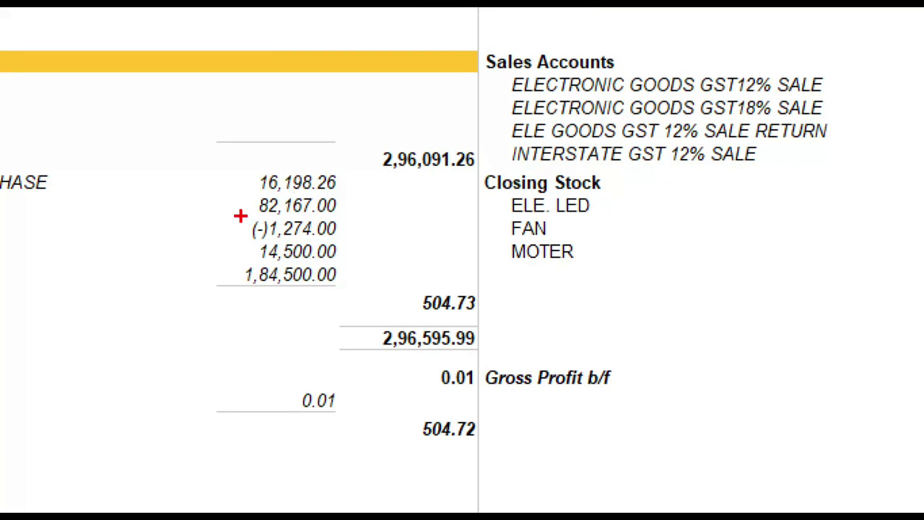
left_click_drag(240, 215, 347, 244)
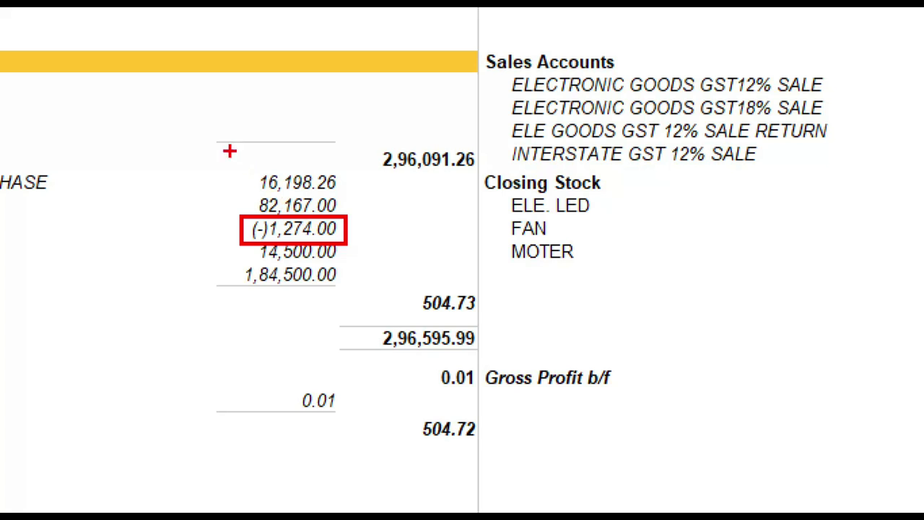
left_click_drag(224, 161, 407, 305)
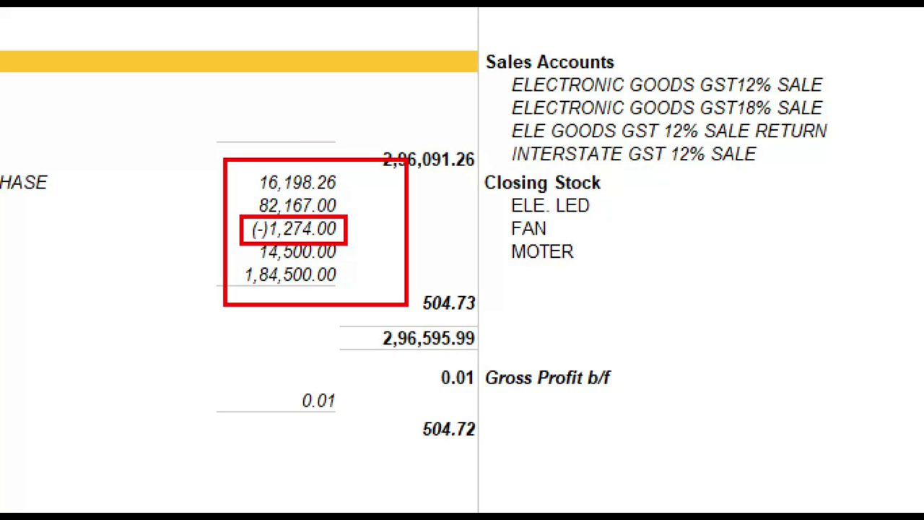
key("Escape")
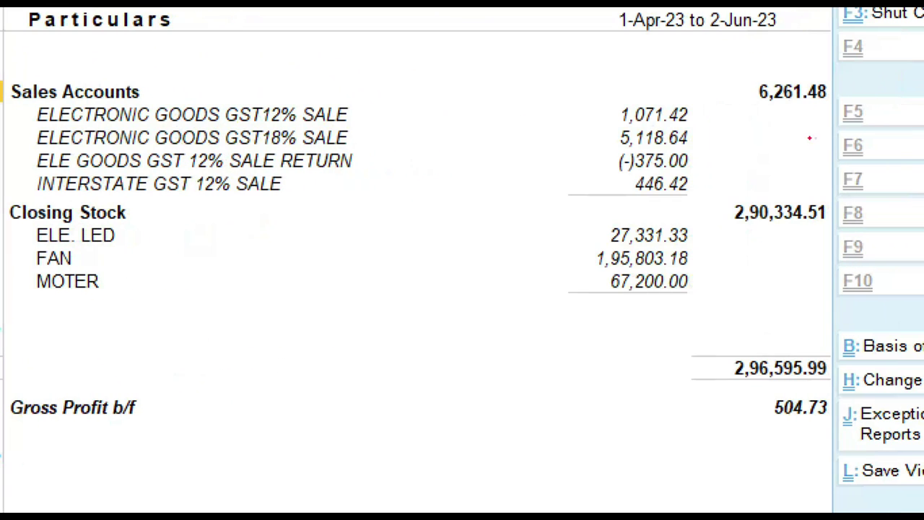
Check the ELE GOODS GST 12% SALE RETURN deduction among the Sales Accounts amounts and return to the Gateway of Tally.
left_click_drag(604, 148, 705, 176)
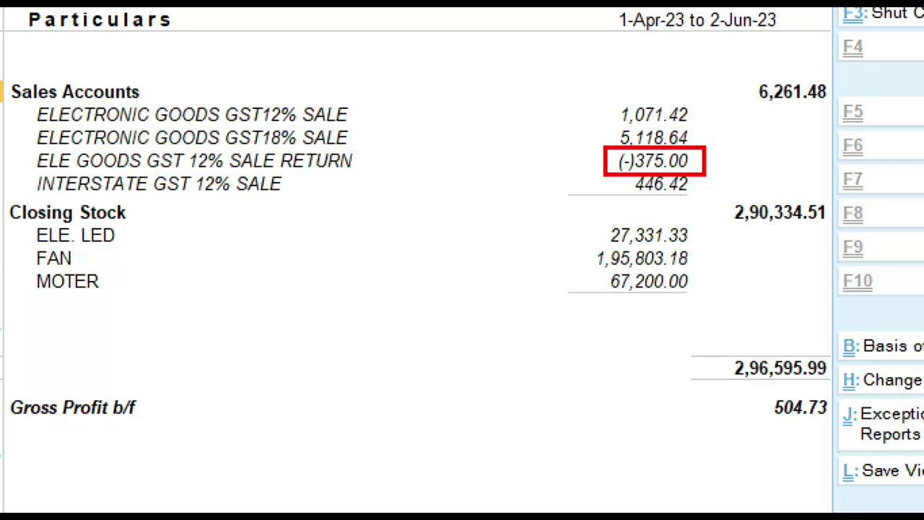
left_click_drag(348, 165, 453, 164)
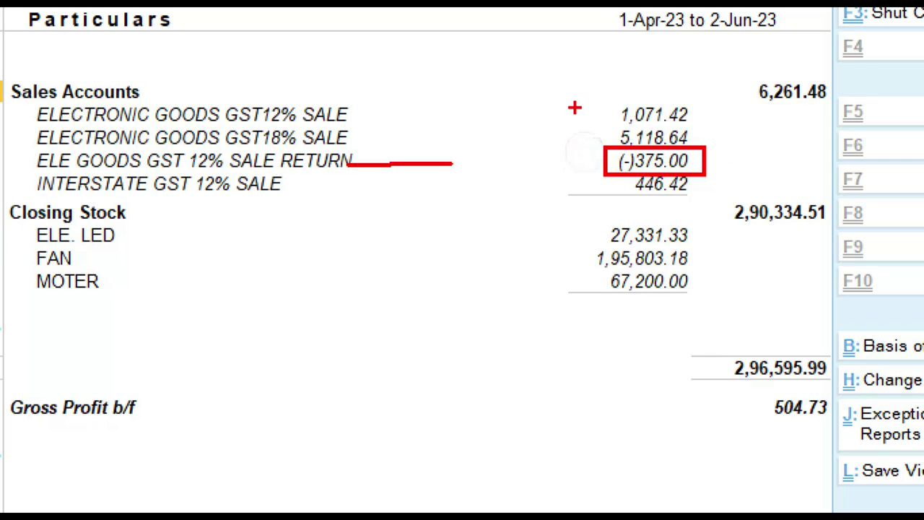
left_click_drag(584, 90, 722, 204)
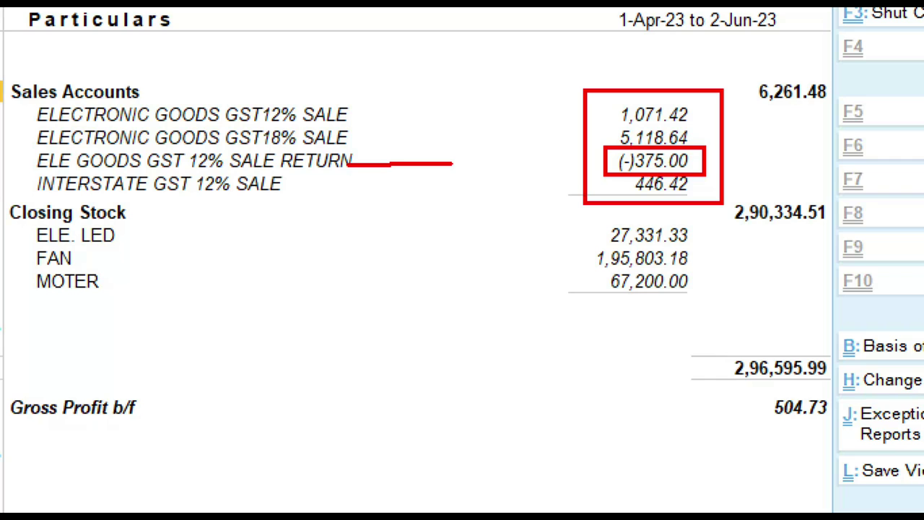
key("Escape")
key("Escape")
key("Escape")
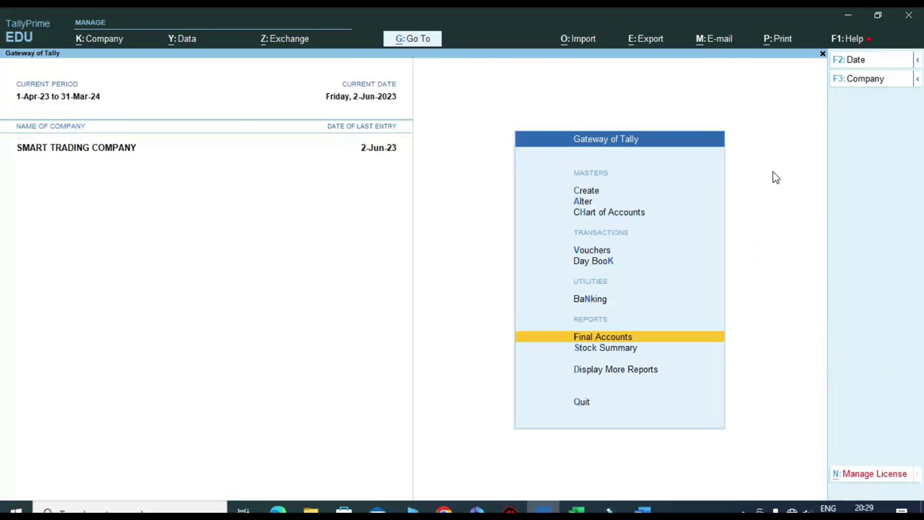
key("Escape")
key("Escape")
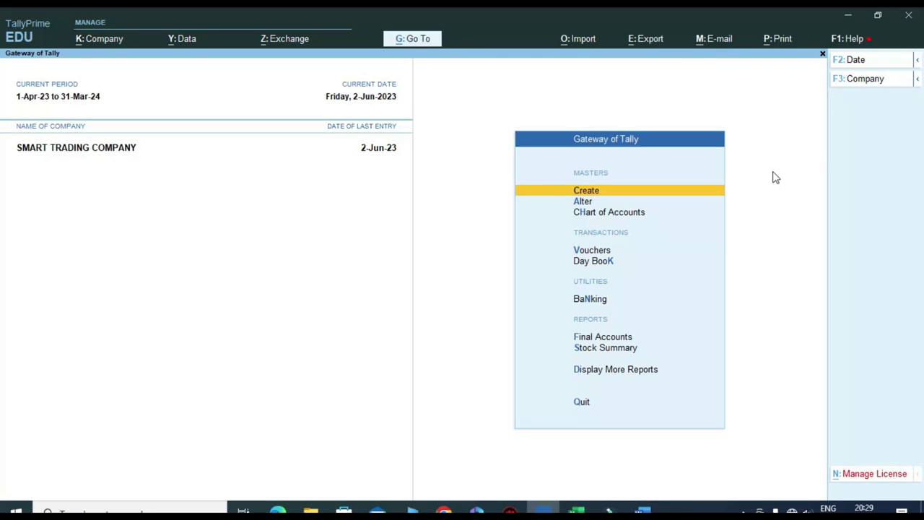
Open the Stock Summary in detailed format and configure it to show both Goods Inwards and Goods Outwards.
key("s")
key("alt+F5")
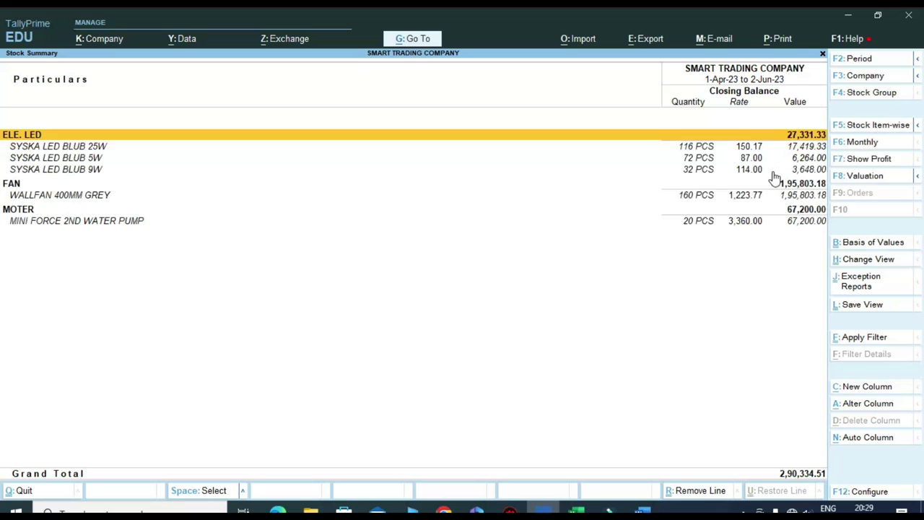
key("F12")
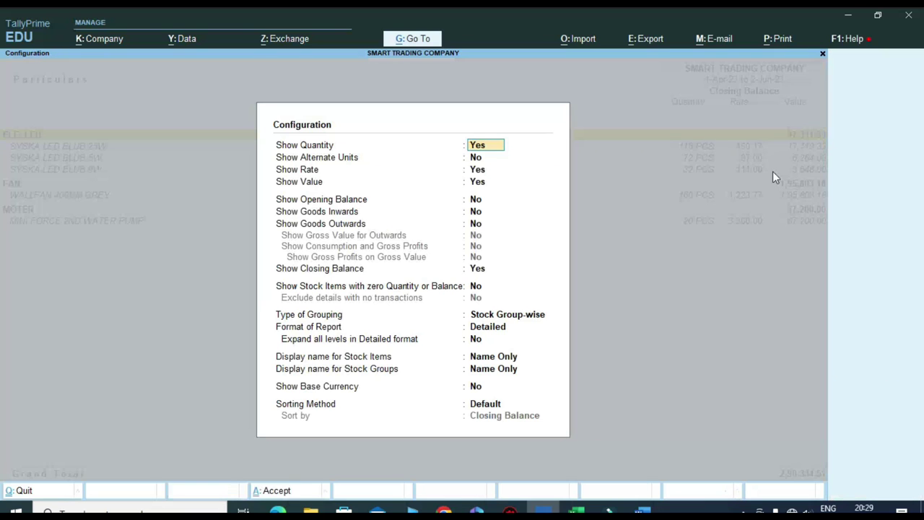
key("Down")
key("Down")
key("Down")
key("Down")
key("Down")
key("y")
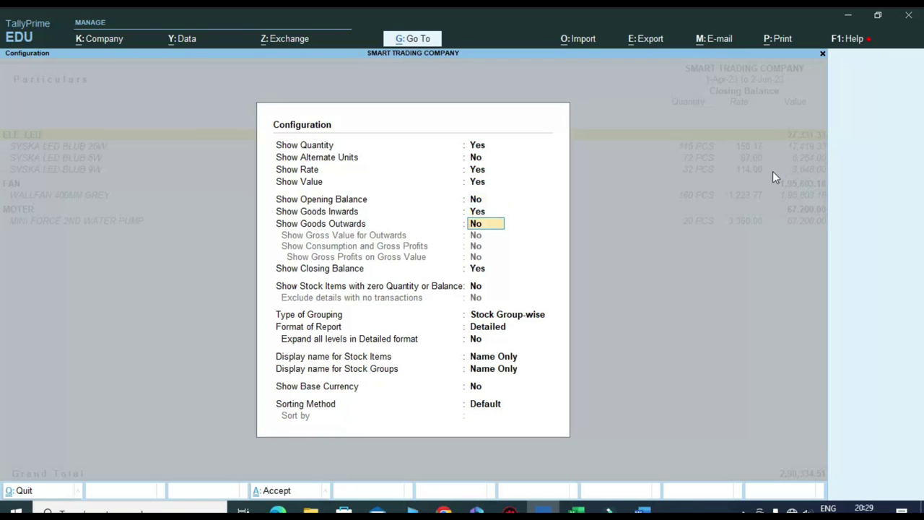
key("y")
key("ctrl+a")
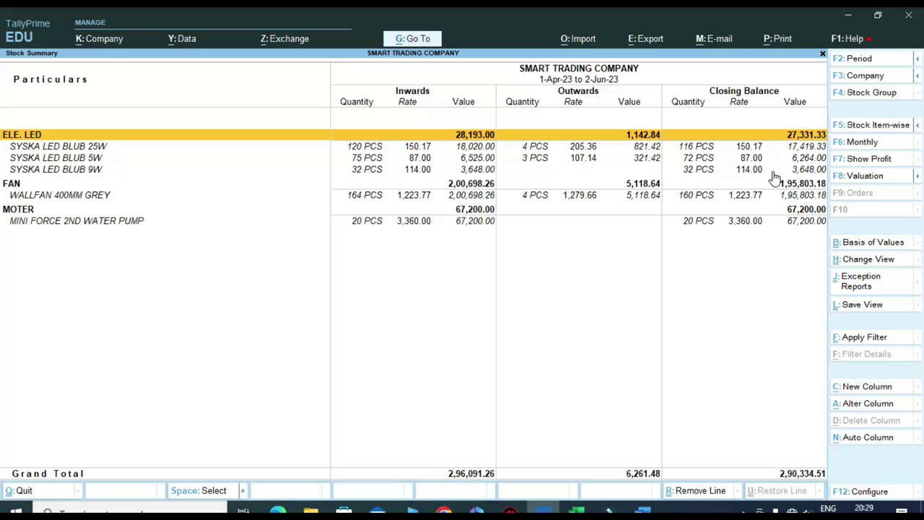
Drill down from SYSKA LED BLUB 25W to its stock item vouchers for the period 1-Apr-23 to 2-Jun-23.
key("Down")
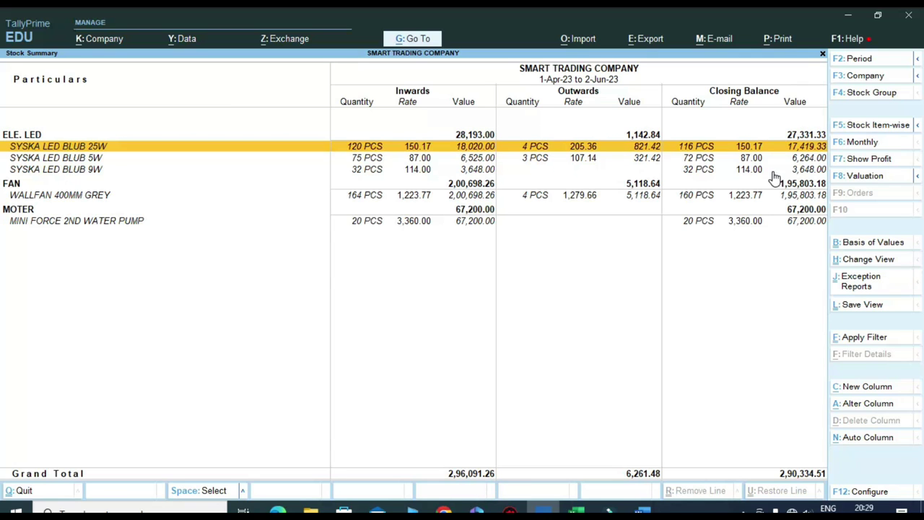
key("Return")
key("Up")
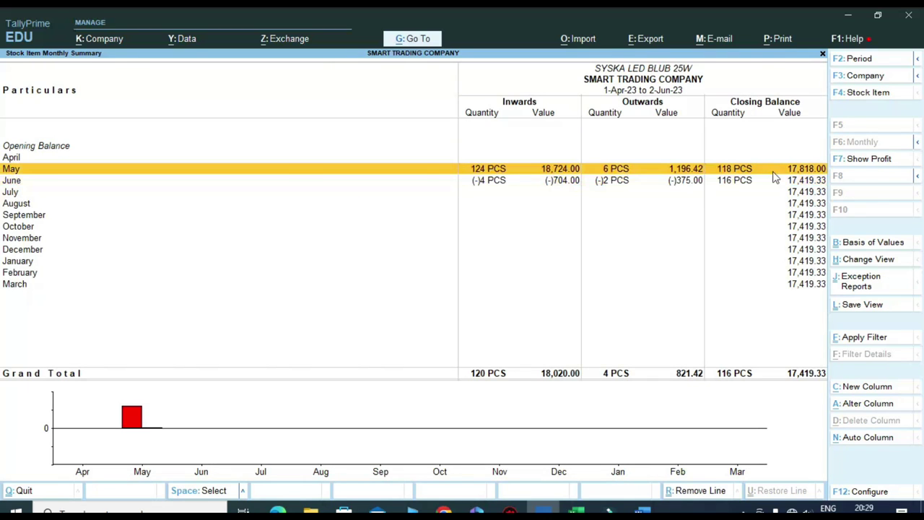
key("Return")
key("F2")
key("Return")
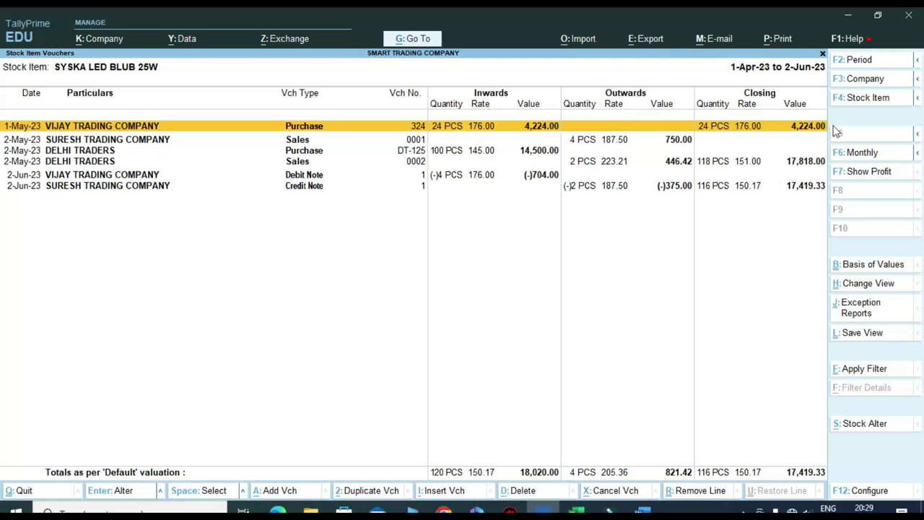
Compare the Inwards purchase quantities with the Debit Note return line and check the net inward total.
key("ctrl")
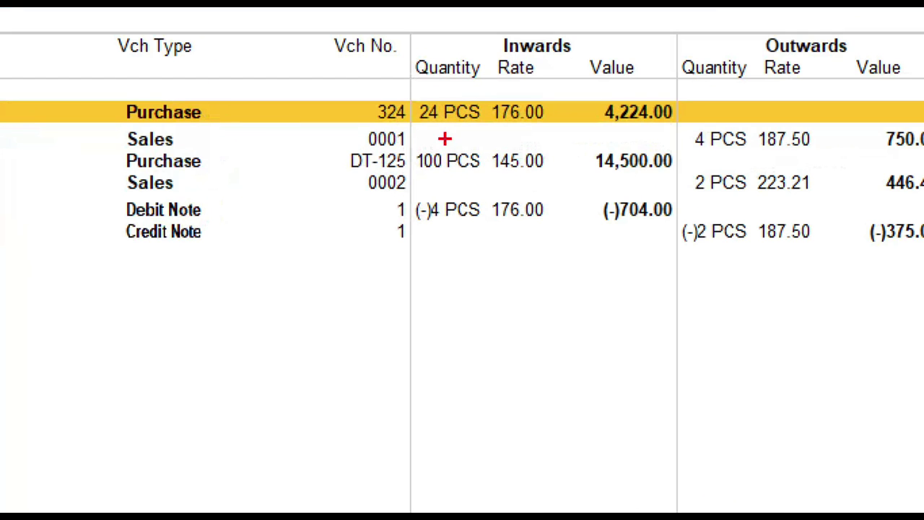
mouse_move(424, 114)
left_mouse_down()
mouse_move(428, 132)
mouse_move(513, 134)
mouse_move(416, 92)
left_mouse_up()
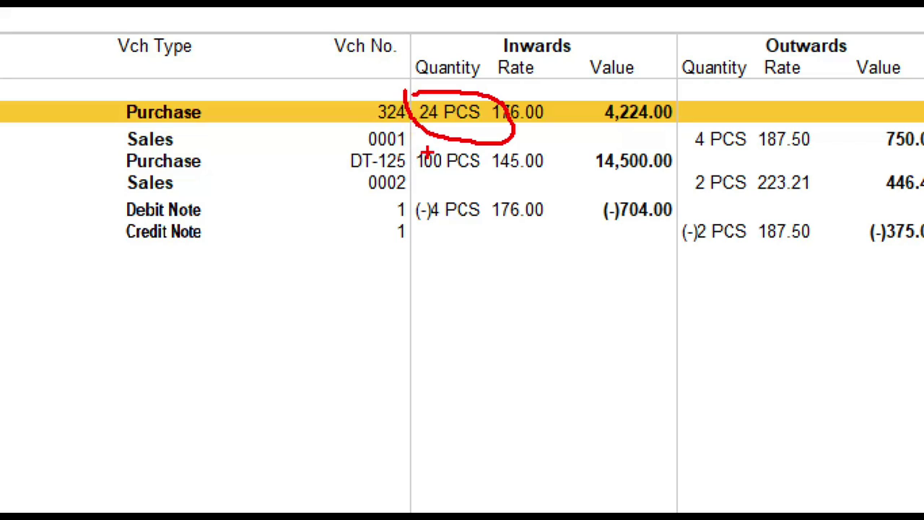
mouse_move(422, 147)
left_mouse_down()
mouse_move(493, 194)
mouse_move(429, 147)
left_mouse_up()
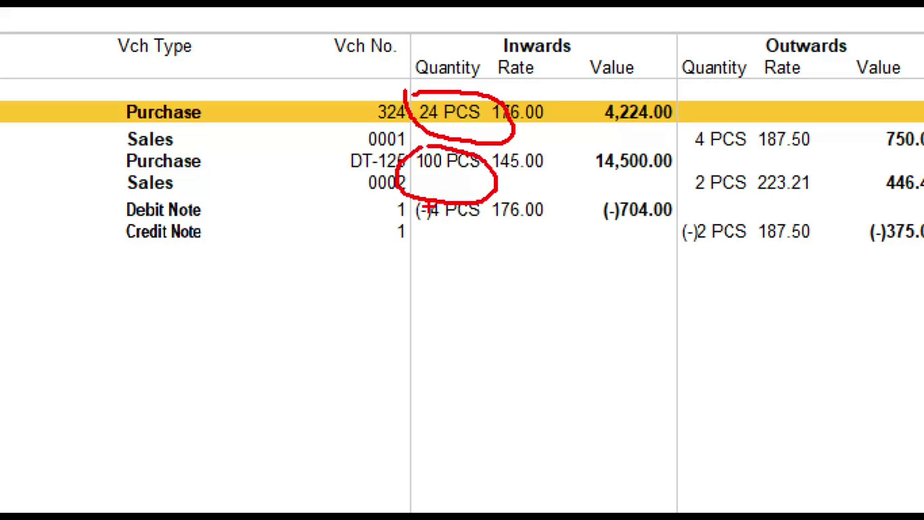
key("e")
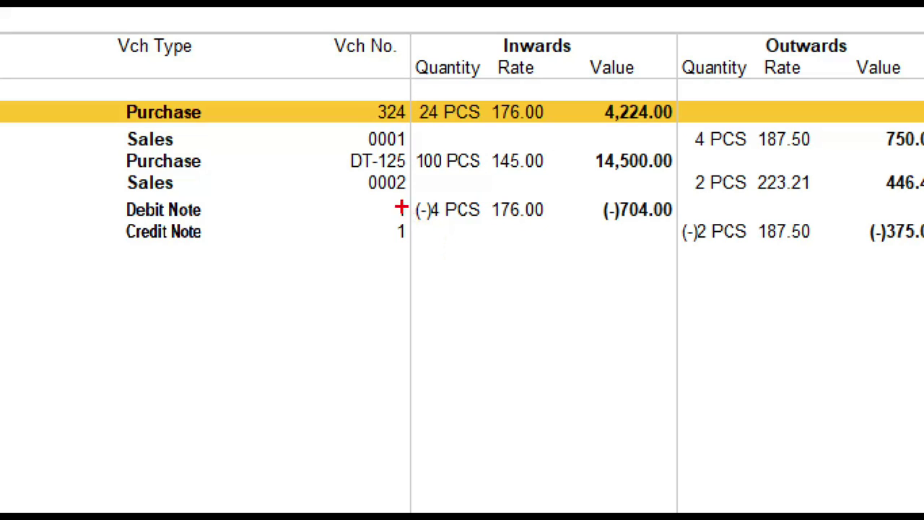
left_click_drag(95, 193, 699, 223)
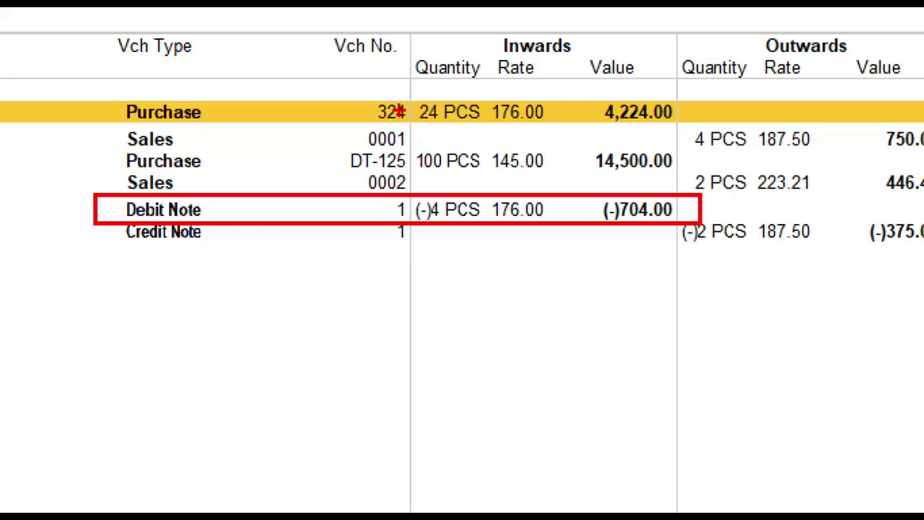
left_click_drag(390, 95, 452, 177)
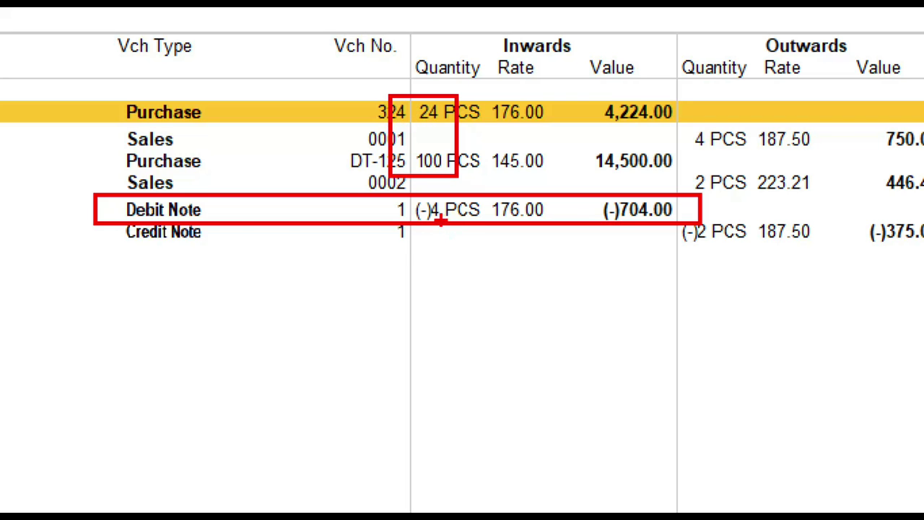
key("ctrl+1")
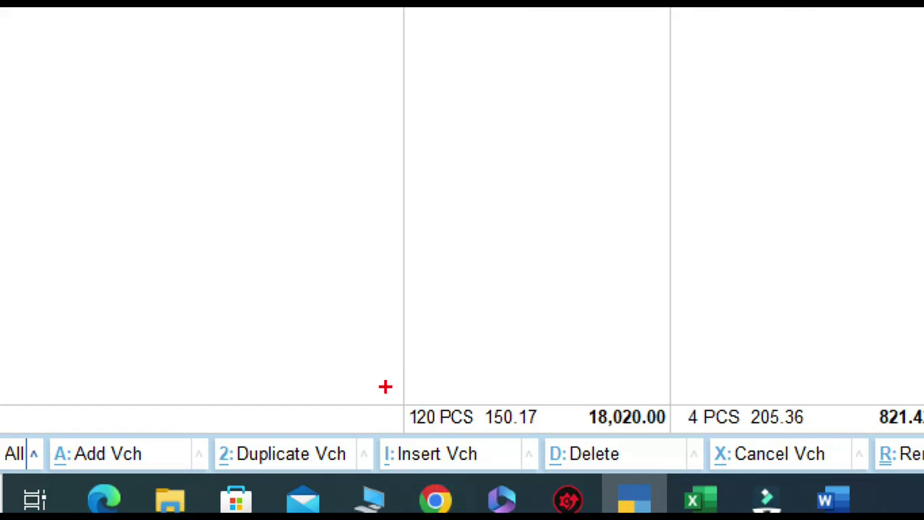
mouse_move(384, 386)
left_mouse_down()
mouse_move(462, 412)
mouse_move(496, 438)
left_mouse_up()
key("Escape")
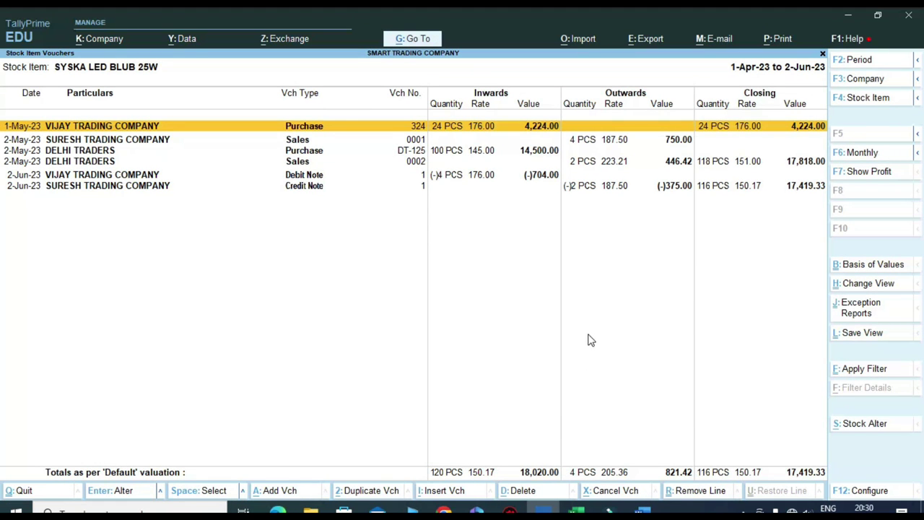
Compare the Outwards sales quantities with the Credit Note return line and check the net outward total.
key("ctrl+1")
left_click(612, 173)
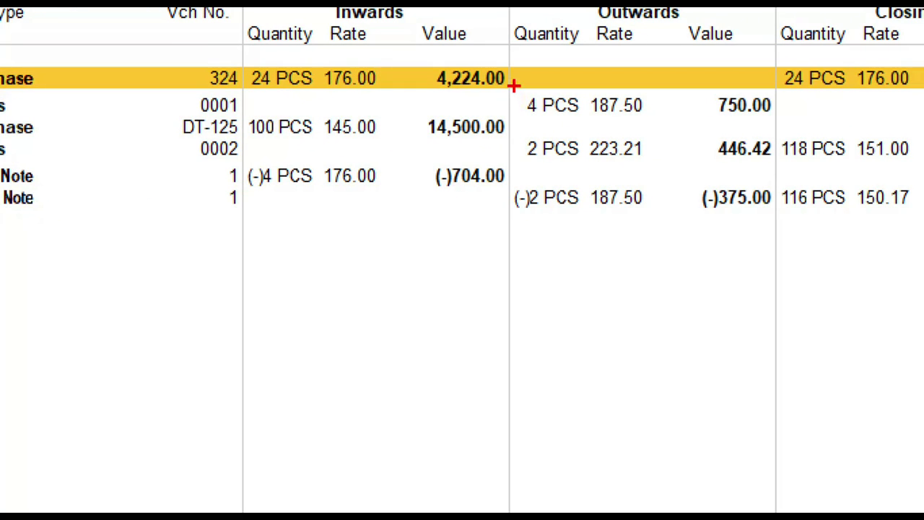
mouse_move(510, 84)
left_mouse_down()
mouse_move(610, 179)
mouse_move(670, 169)
left_mouse_up()
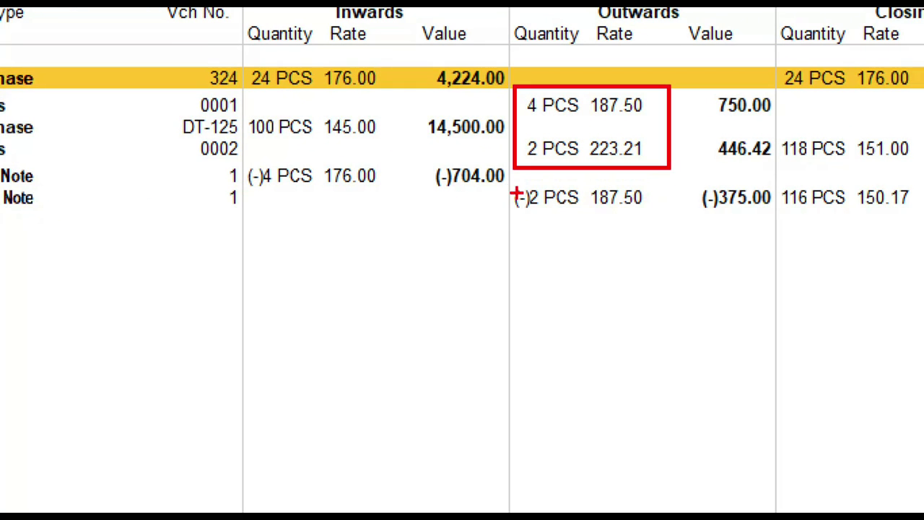
mouse_move(502, 185)
left_mouse_down()
mouse_move(503, 205)
mouse_move(658, 220)
left_mouse_up()
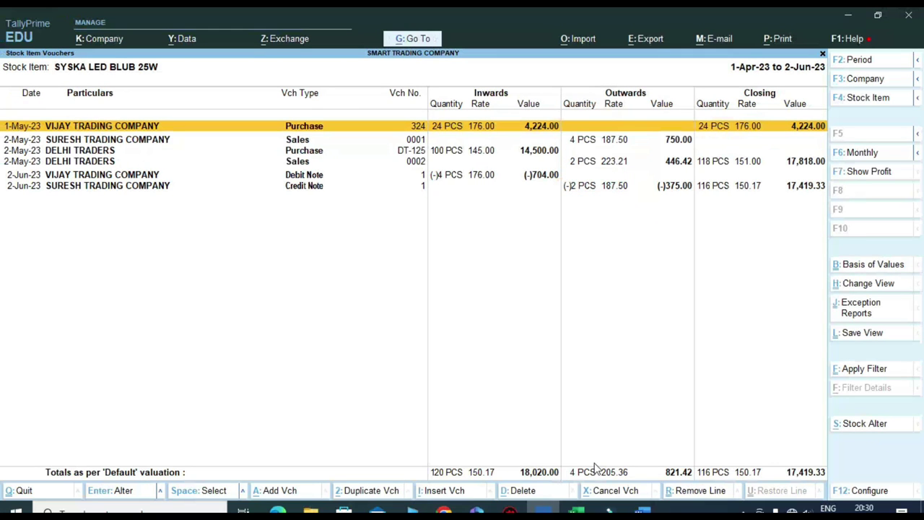
key("ctrl+1")
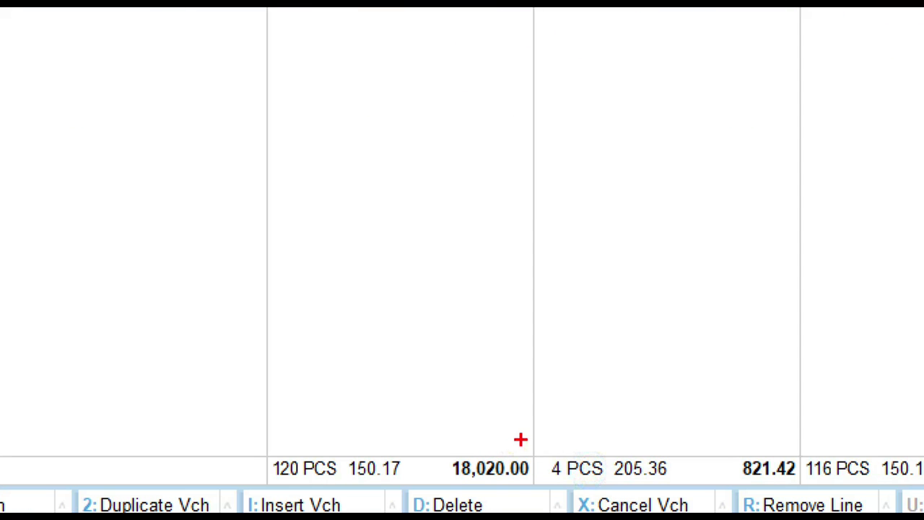
mouse_move(528, 438)
left_mouse_down()
mouse_move(553, 462)
mouse_move(685, 485)
left_mouse_up()
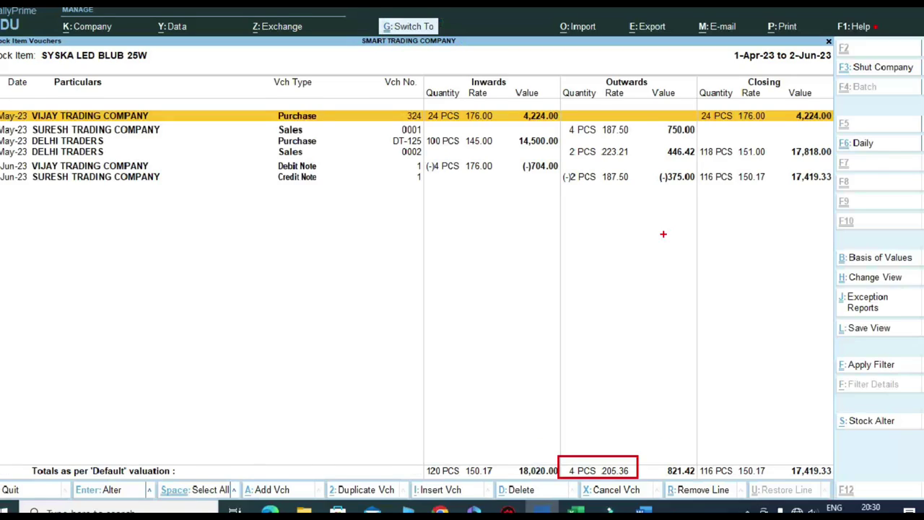
key("Escape")
Review the Debit Note deduction under Inwards alongside the Credit Note deduction under Outwards, and return to the Stock Summary.
key("ctrl+1")
left_click(458, 147)
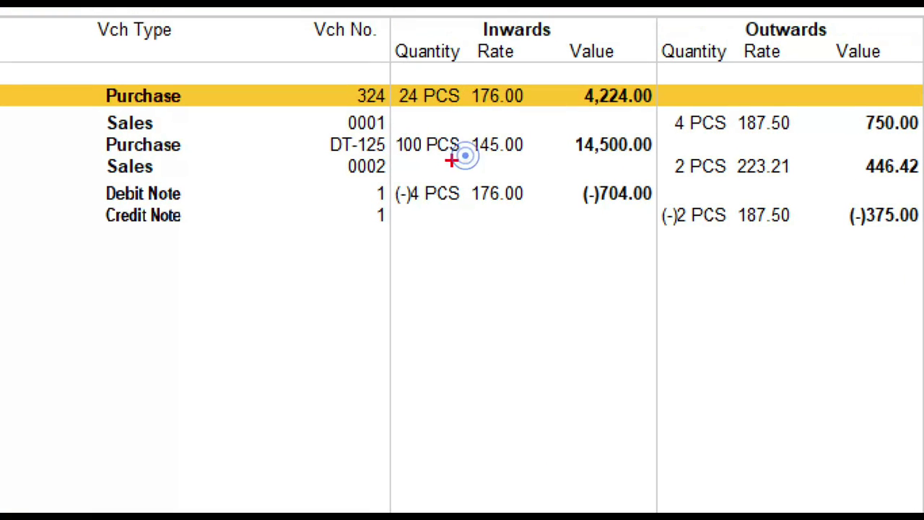
mouse_move(368, 173)
left_mouse_down()
mouse_move(389, 240)
mouse_move(612, 184)
mouse_move(390, 207)
left_mouse_up()
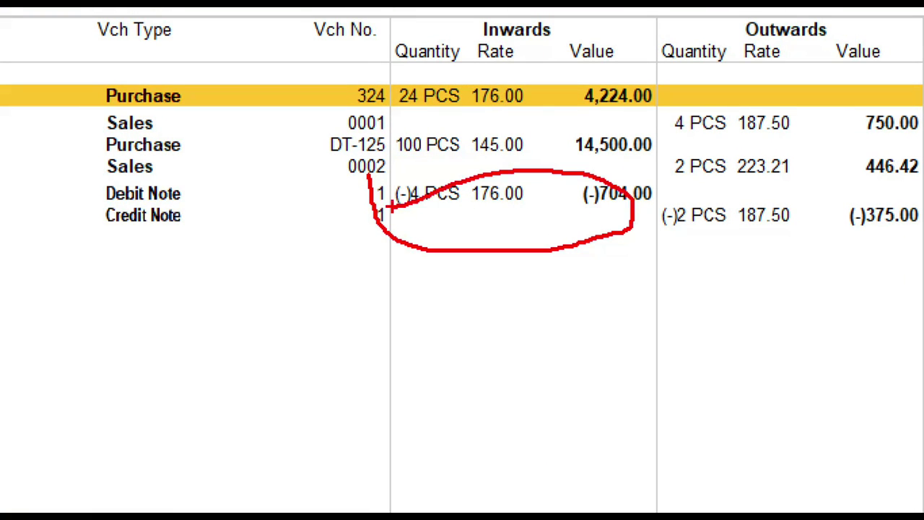
mouse_move(724, 200)
left_mouse_down()
mouse_move(660, 202)
mouse_move(782, 250)
mouse_move(755, 202)
mouse_move(705, 208)
left_mouse_up()
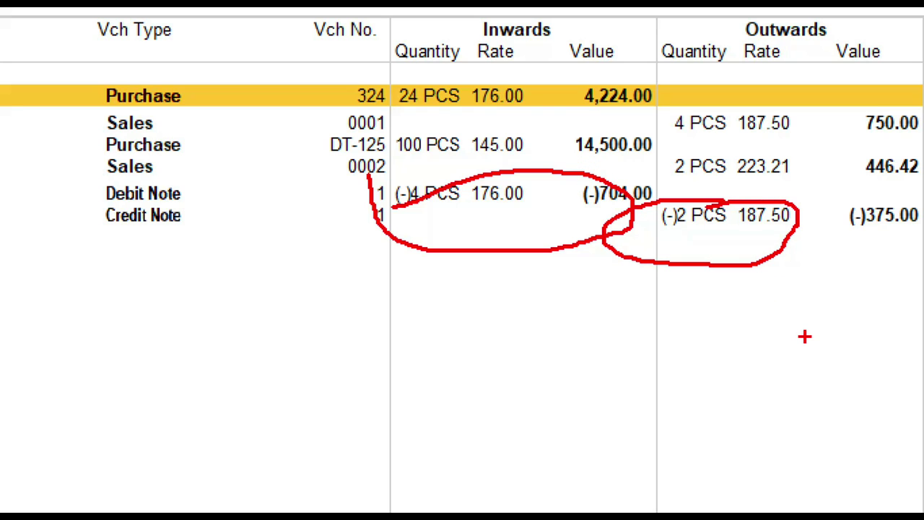
key("Escape")
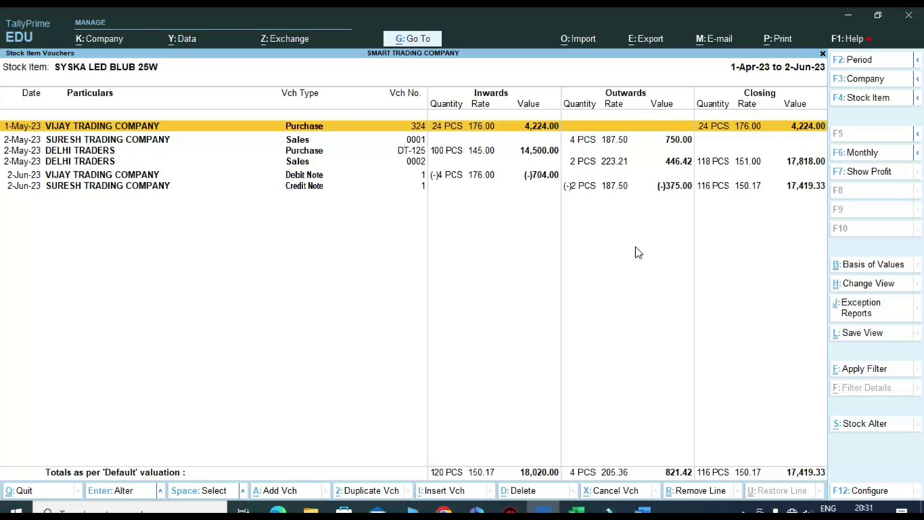
key("Escape")
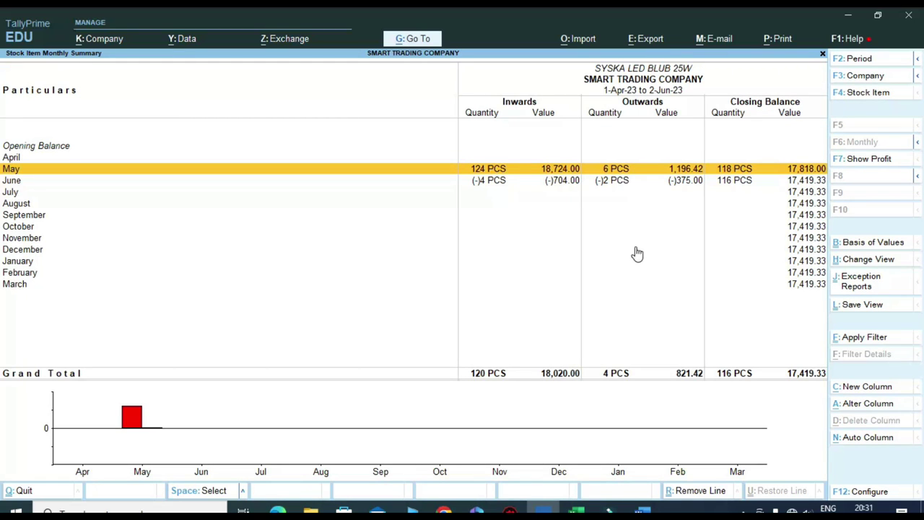
key("Escape")
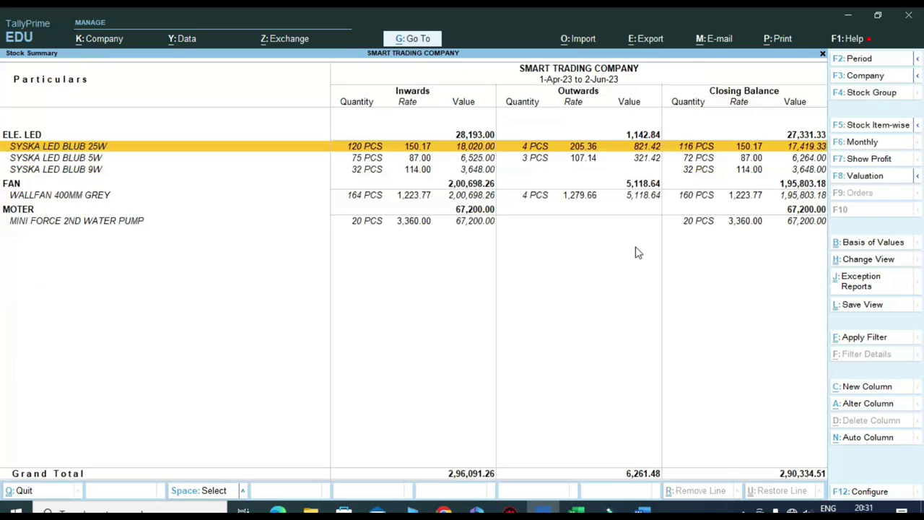